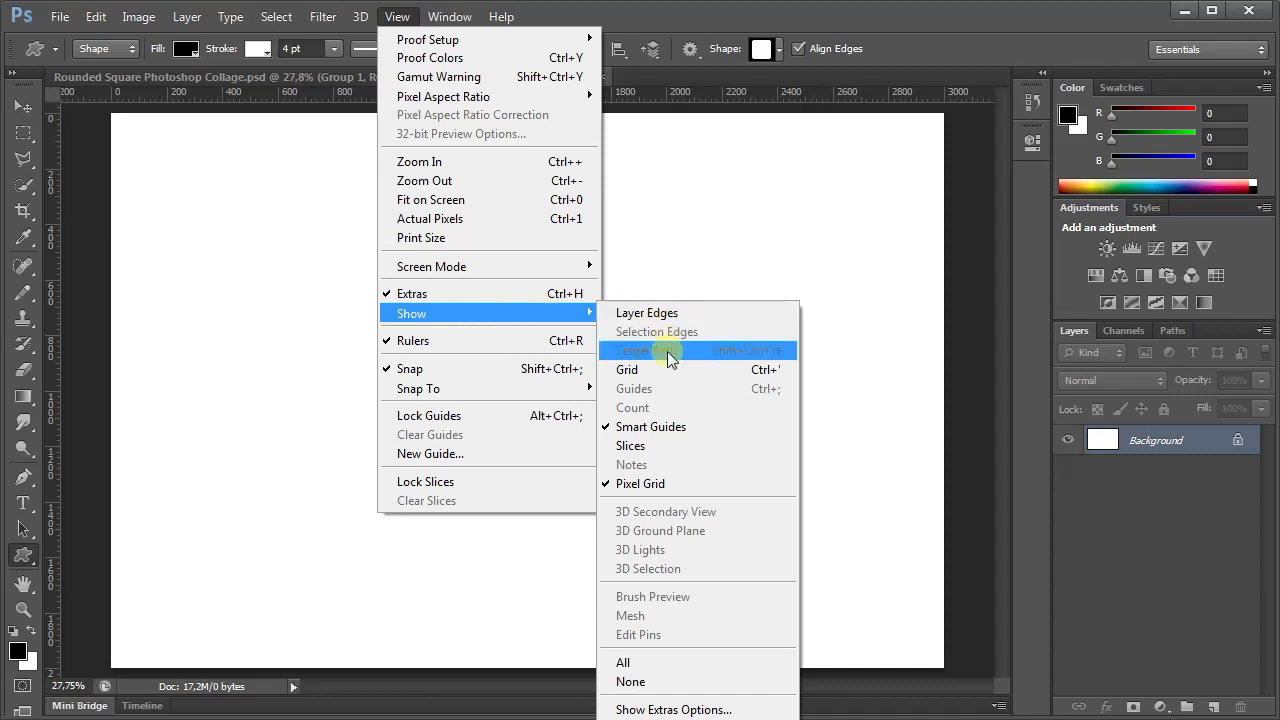
- Show the document grid and give the Custom Shape tool a light gray fill
left_click(645, 370)
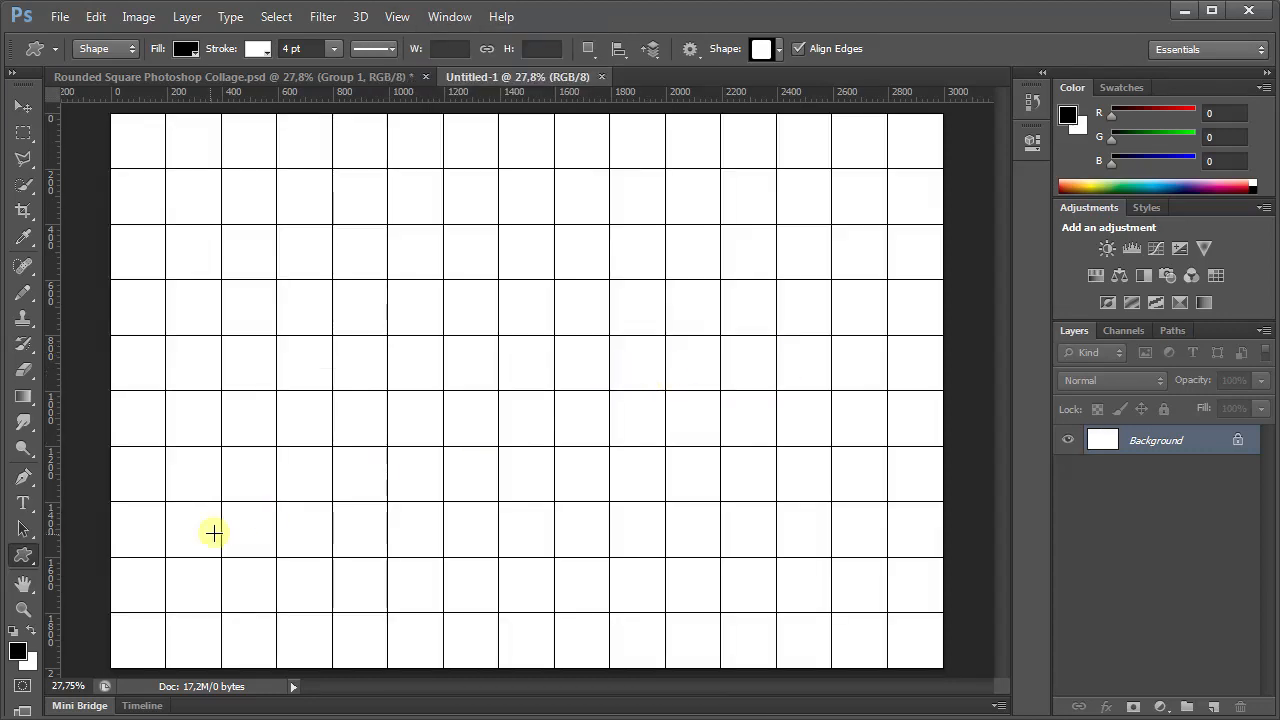
left_click(25, 558)
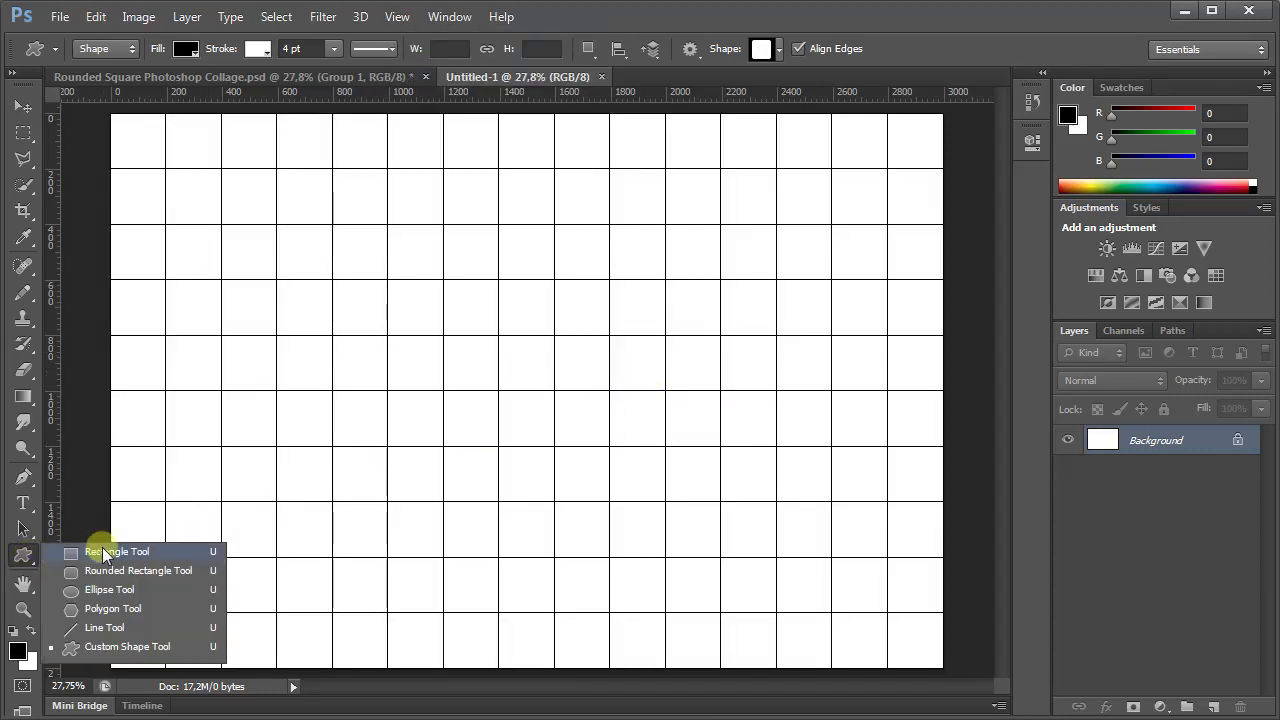
left_click(198, 647)
left_click(186, 50)
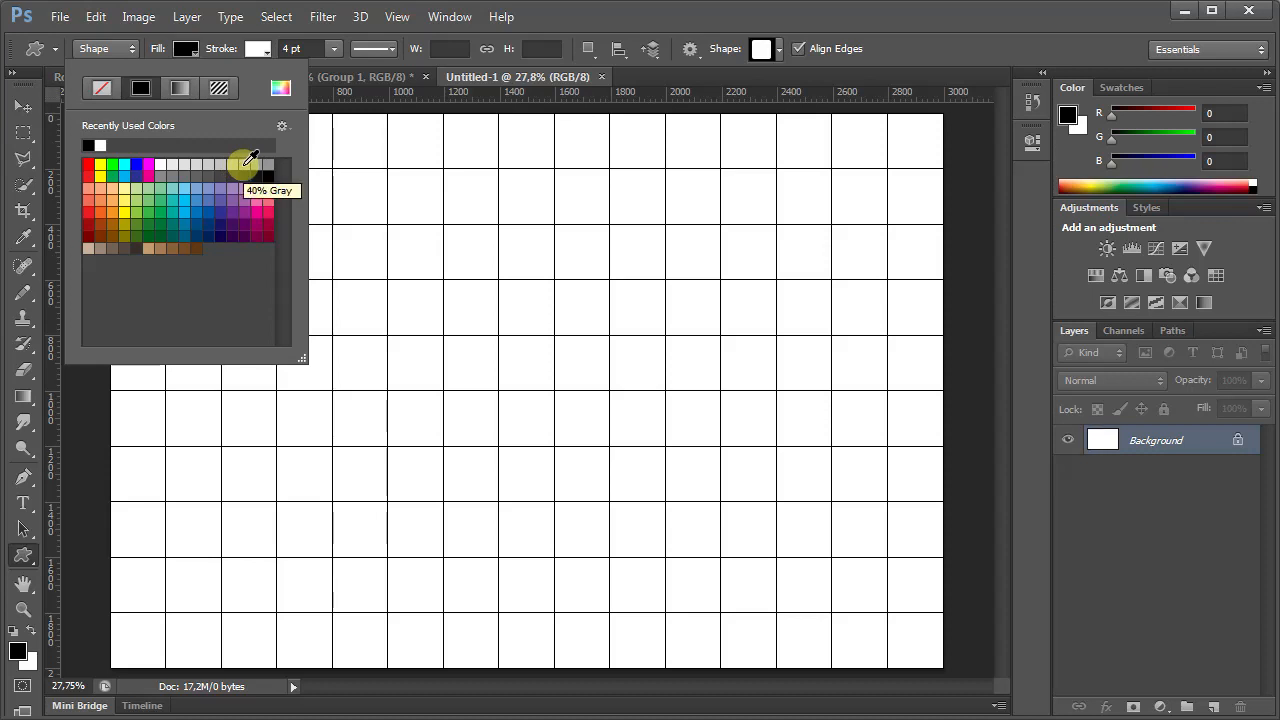
- Draw an 800 x 800 px solid rounded square near the center of the canvas, aligned to the grid
left_click(779, 53)
left_click_drag(858, 107, 857, 172)
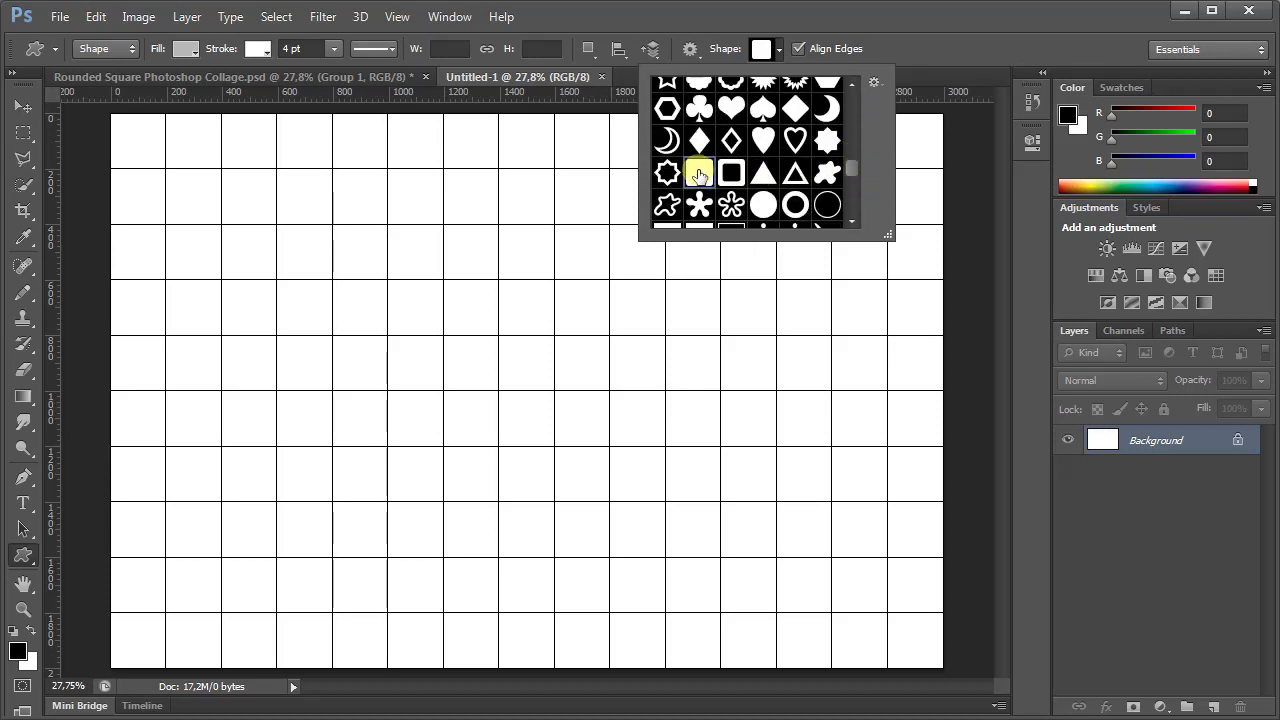
left_click(952, 50)
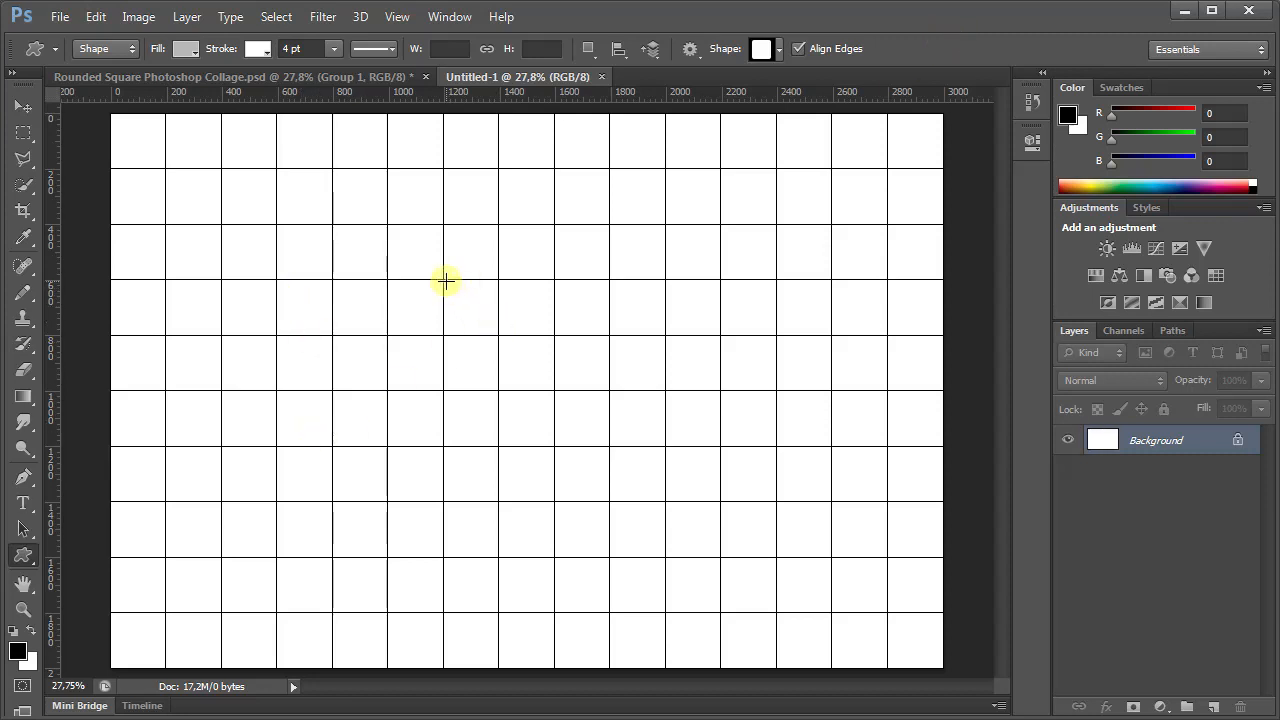
left_click_drag(445, 280, 664, 500)
- Duplicate the rounded square, scale the copy to 200 px and place it against the original's upper-left side
left_click(186, 17)
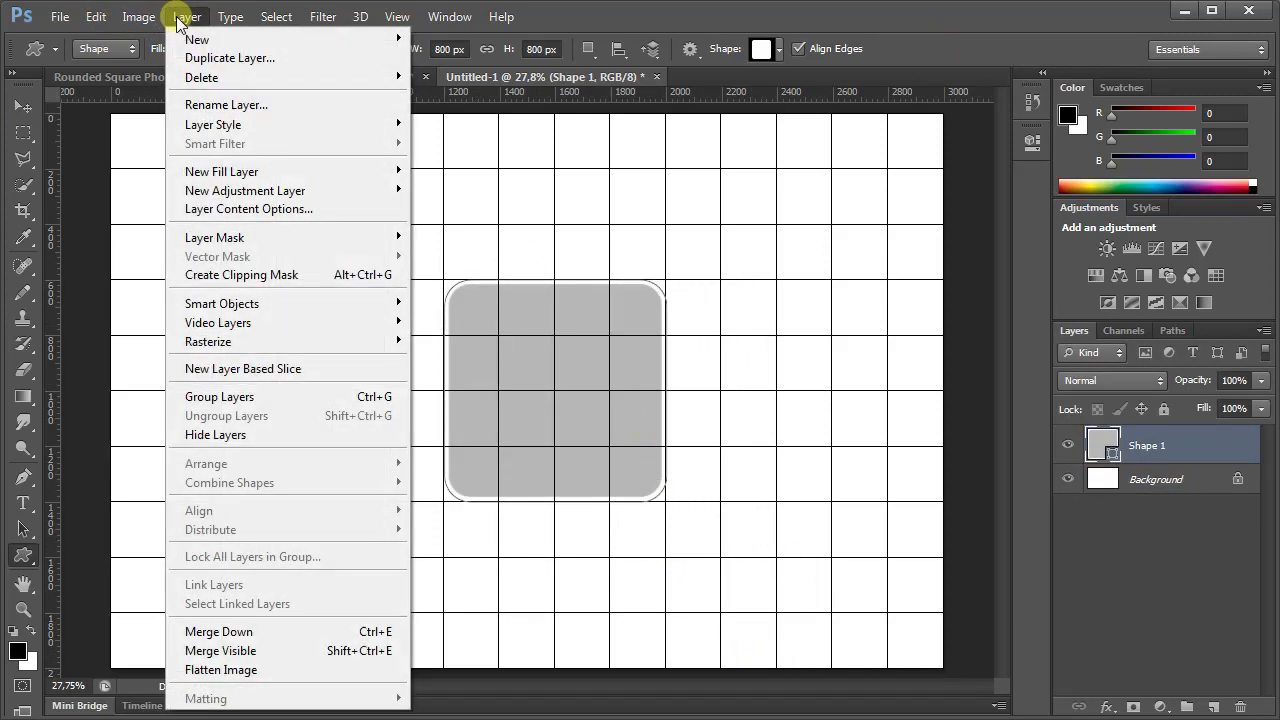
left_click(200, 58)
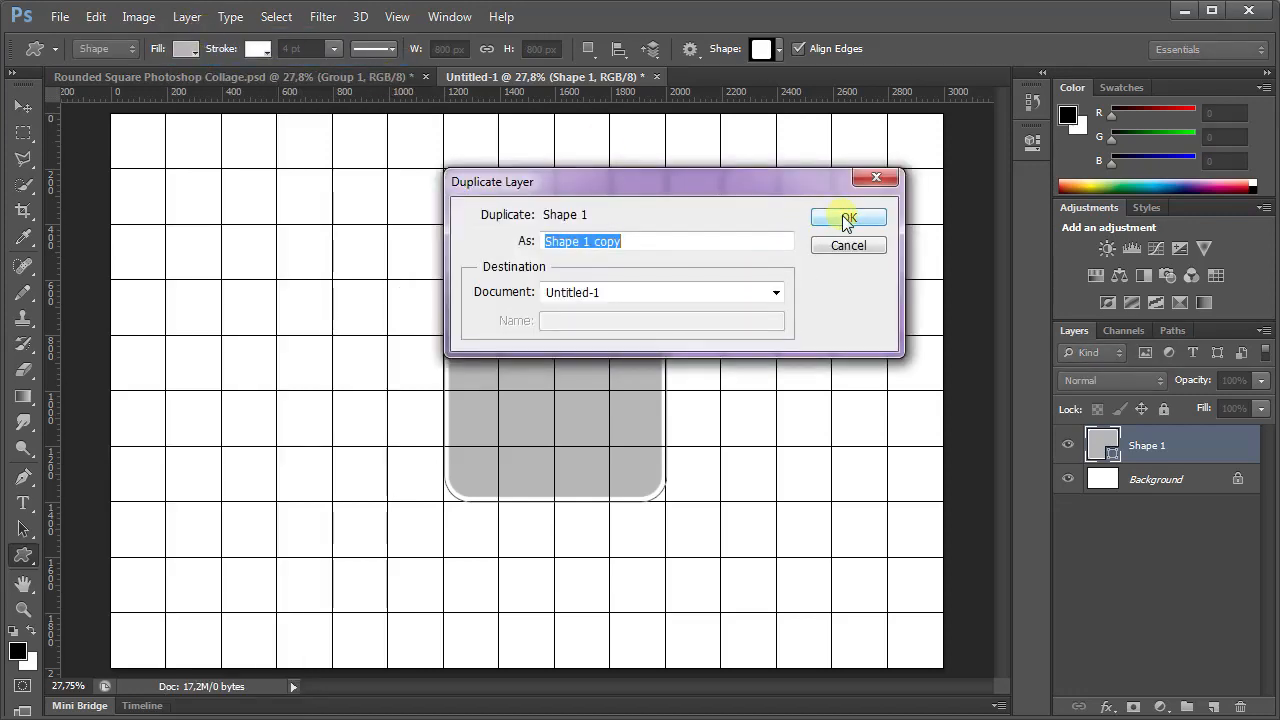
left_click(847, 219)
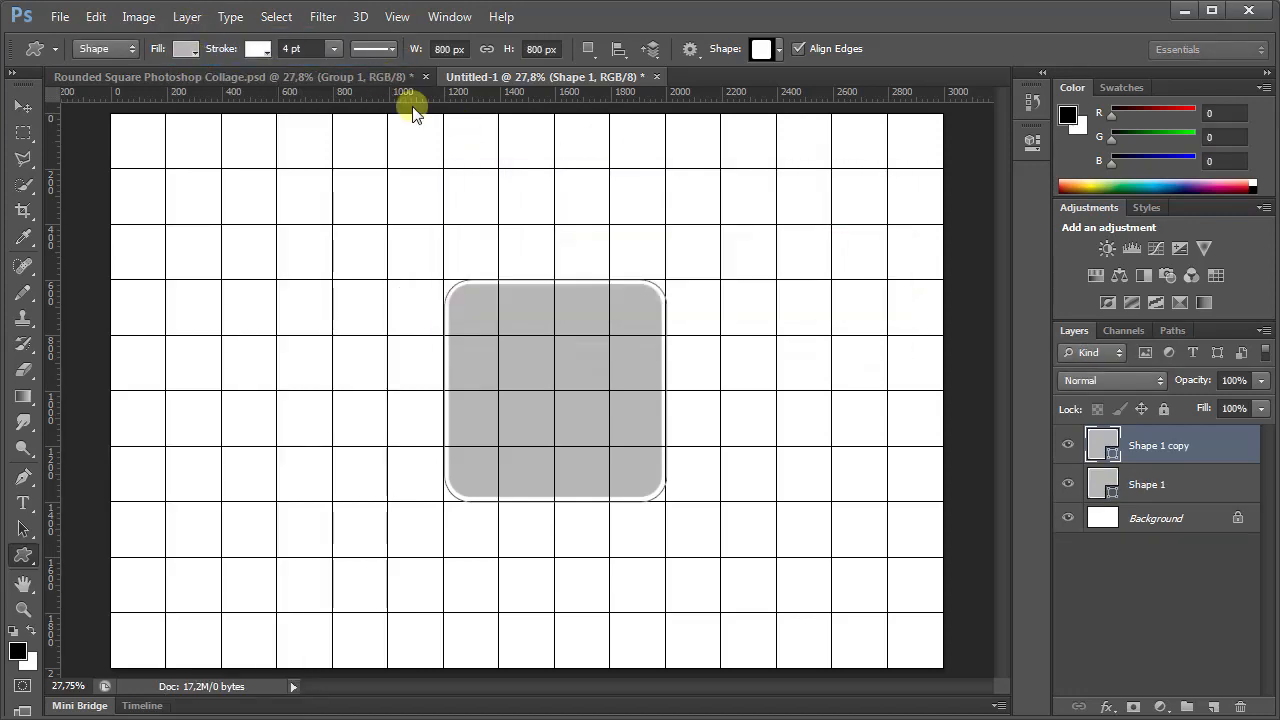
left_click(96, 18)
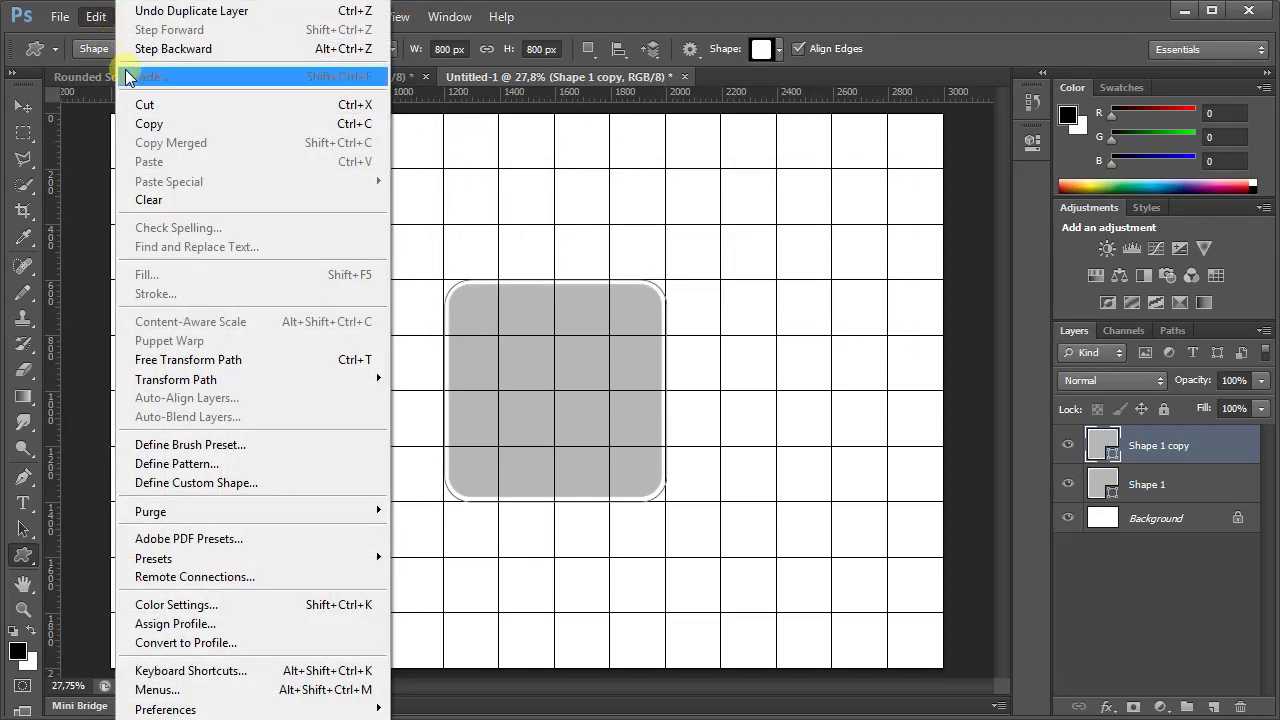
left_click(180, 360)
left_click_drag(663, 500, 417, 317)
key("Return")
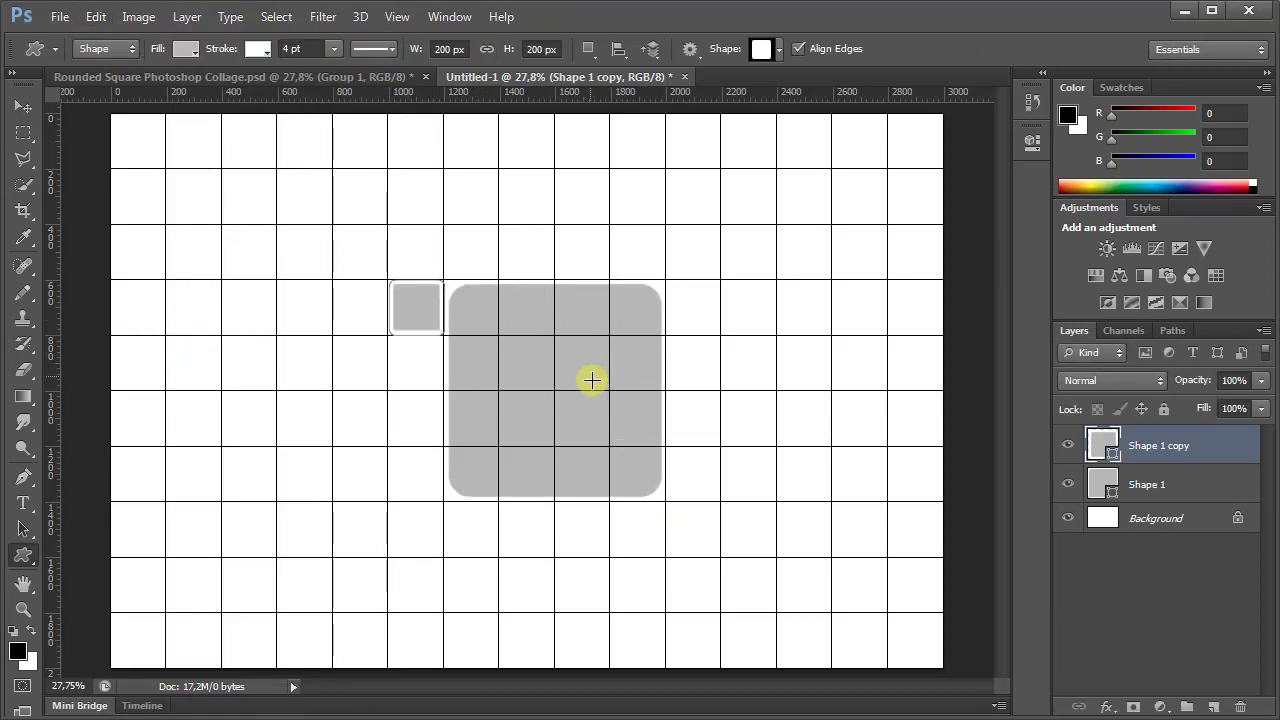
- Duplicate the 200 px square and place the copy in the grid cell directly to its left
left_click(186, 17)
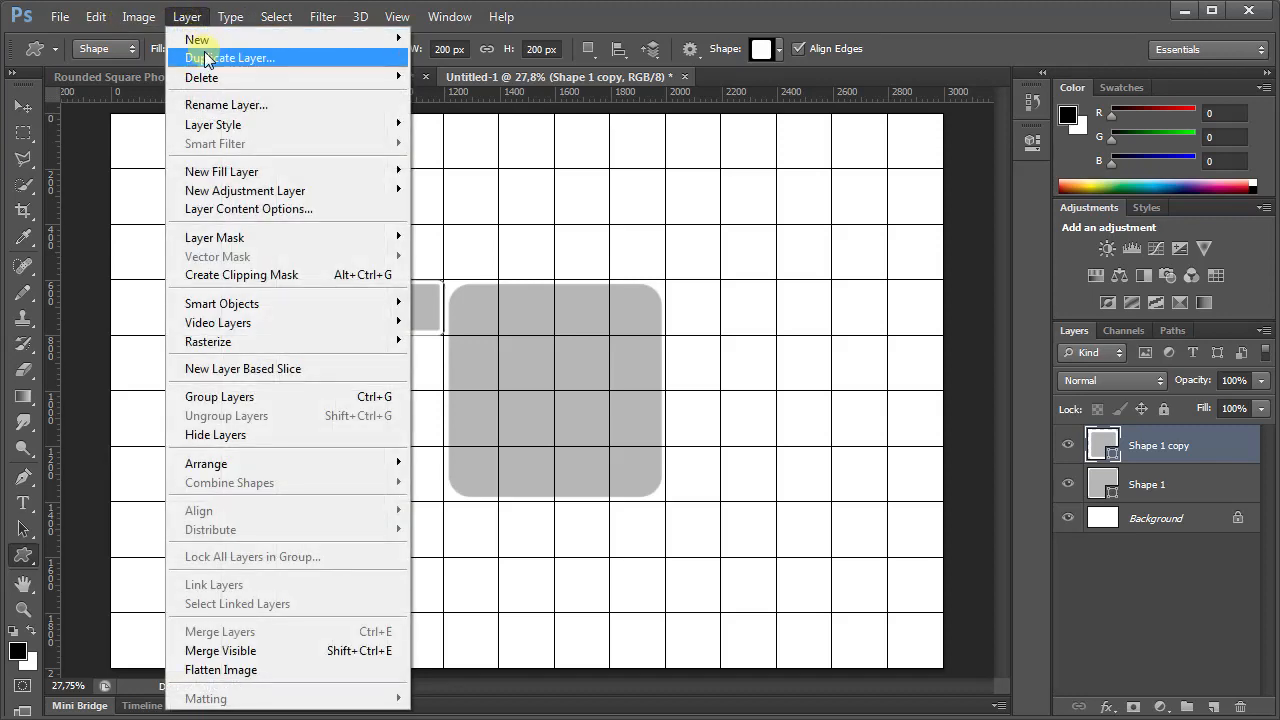
left_click(214, 55)
left_click(822, 211)
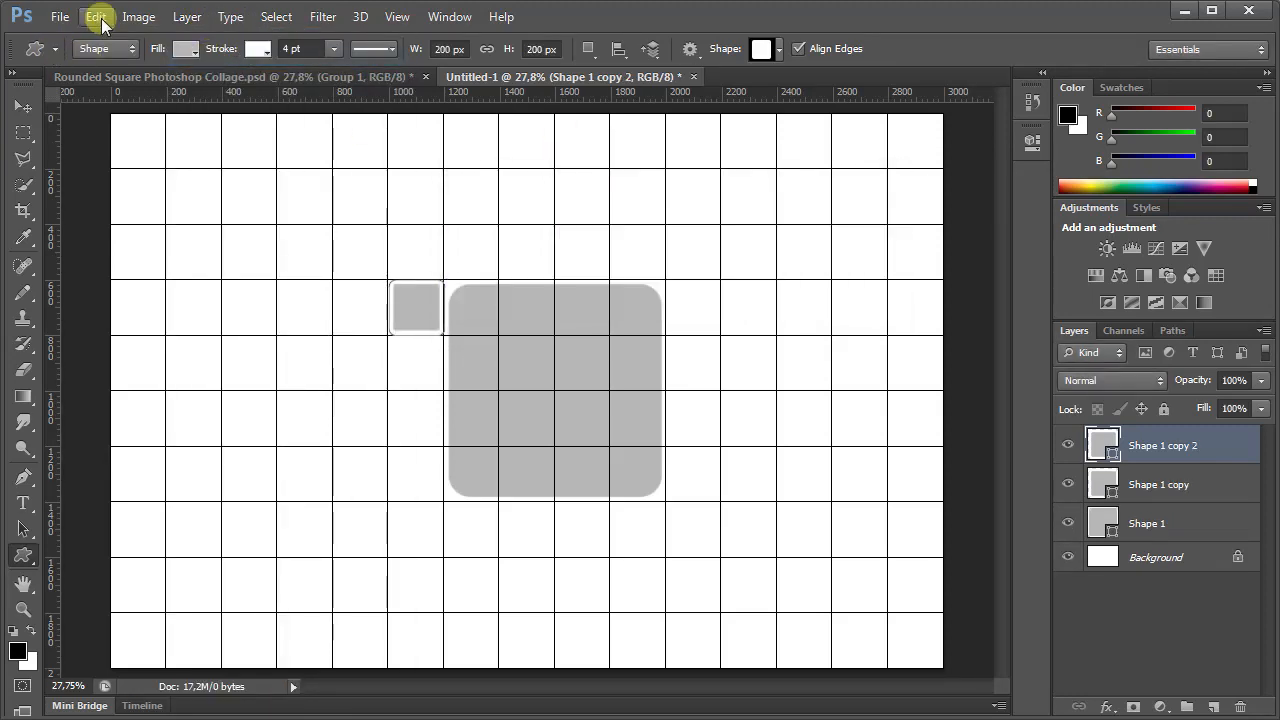
left_click(96, 17)
left_click(188, 360)
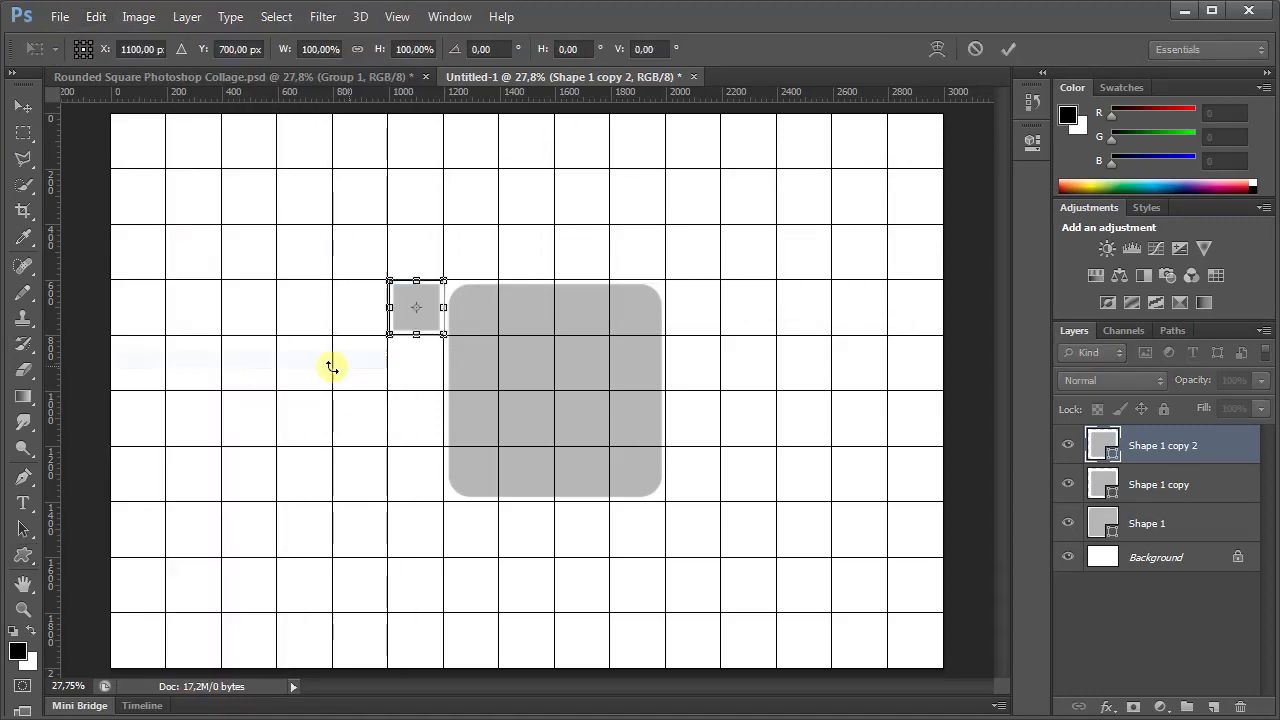
left_click_drag(427, 322, 366, 330)
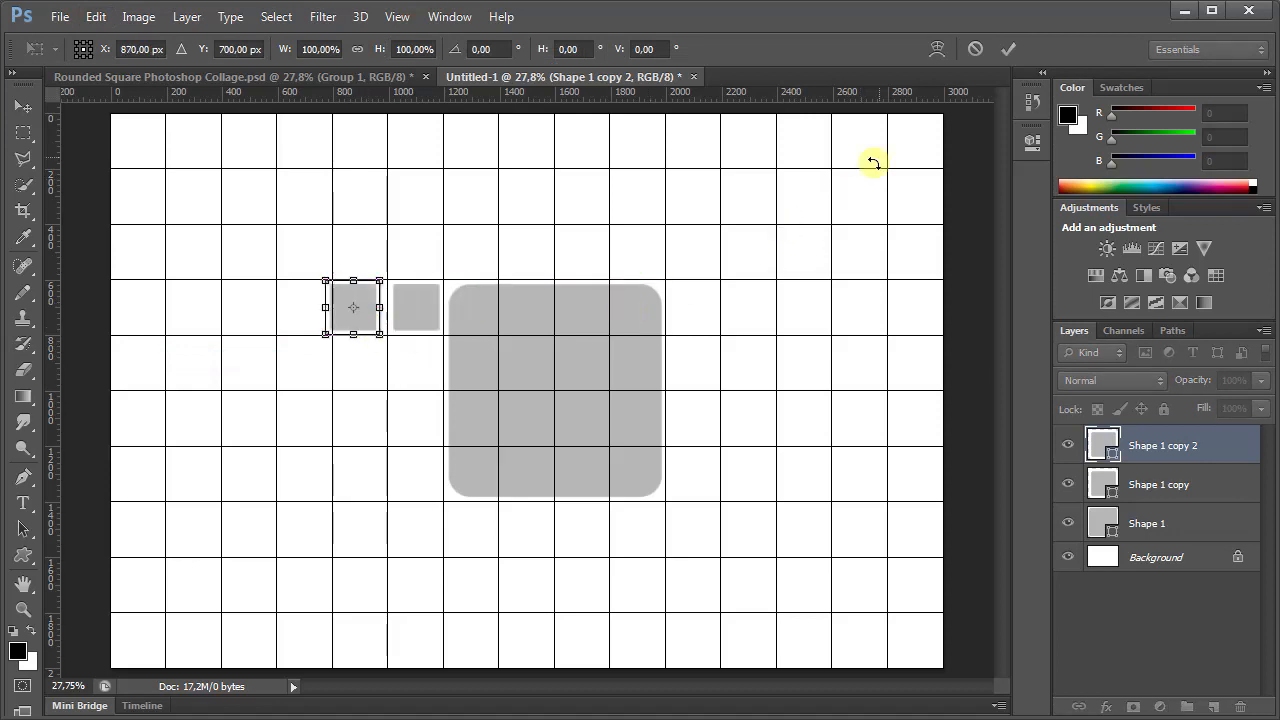
left_click(1007, 49)
- Duplicate both 200 px squares and place the copies directly below them to form a 2 x 2 block
key("ctrl+t")
left_click_drag(359, 323, 377, 440)
left_click(1007, 50)
left_click(1160, 484, "shift")
left_click(184, 20)
left_click(228, 77)
key("Return")
left_click(96, 17)
left_click(150, 378)
left_click(1008, 48)
- Duplicate a small square, enlarge the copy to 600 px and place it beneath the 2 x 2 block
left_click(1162, 446)
left_click(186, 18)
left_click(228, 77)
left_click(846, 221)
left_click(96, 17)
left_click(150, 378)
left_click_drag(388, 418, 390, 556)
left_click_drag(333, 474, 278, 474)
left_click(1007, 50)
- Duplicate the 600 px square, scale it to 400 px, and place two such copies side by side beneath the central square
key("ctrl+j")
key("ctrl+t")
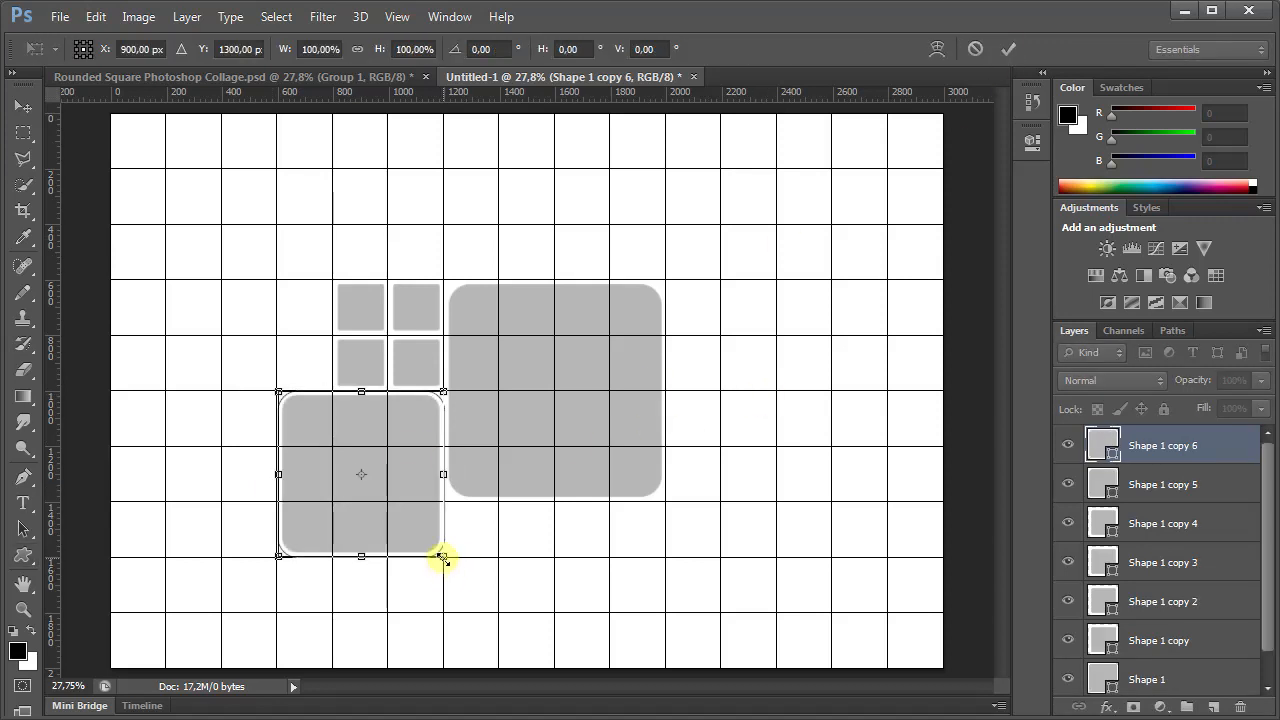
left_click_drag(443, 558, 665, 335)
key("Return")
key("ctrl+j")
key("ctrl+t")
key("Return")
- Duplicate the 400 px square, enlarge the copy to 800 px and place it across the canvas's top edge above the small squares
key("ctrl+j")
key("ctrl+t")
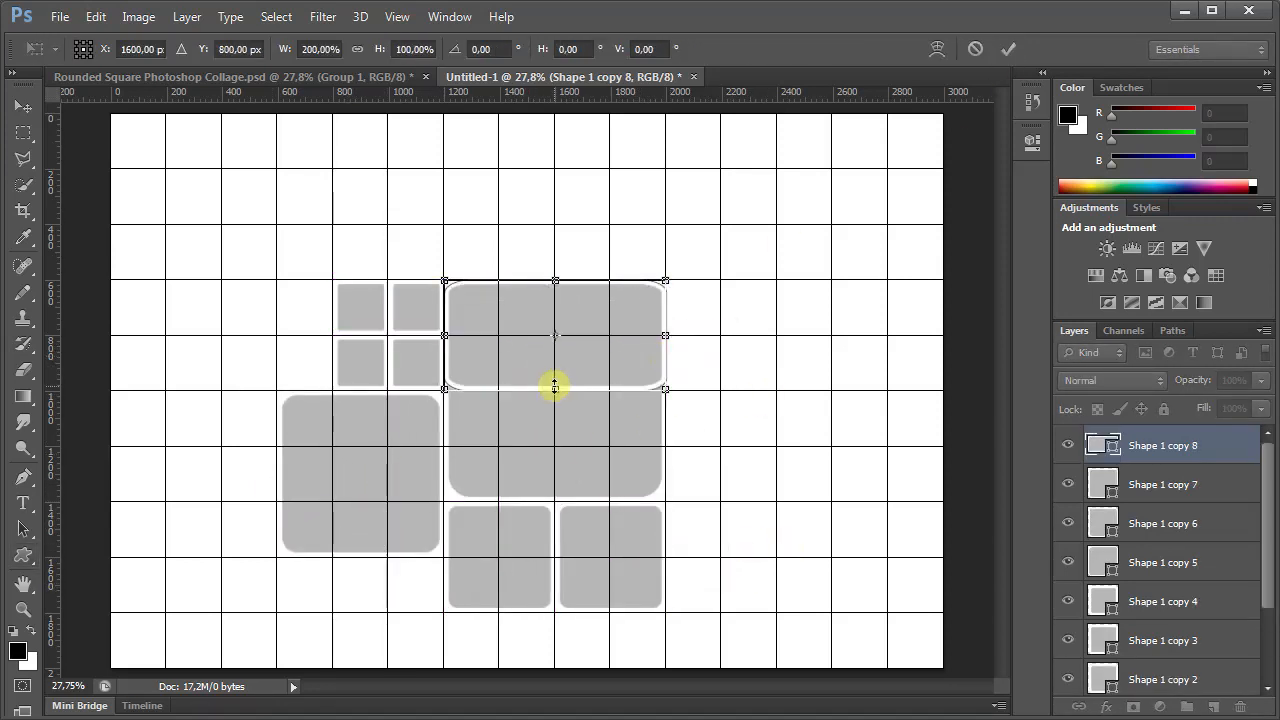
left_click_drag(554, 388, 554, 500)
key("Return")
key("ctrl+j")
key("ctrl+t")
left_click_drag(583, 442, 472, 220)
left_click(1008, 49)
- Position 800 px square copies at the canvas's upper left and across its bottom edge
key("ctrl+t")
left_click_drag(524, 252, 519, 712)
key("Return")
key("ctrl+j")
key("ctrl+t")
key("Return")
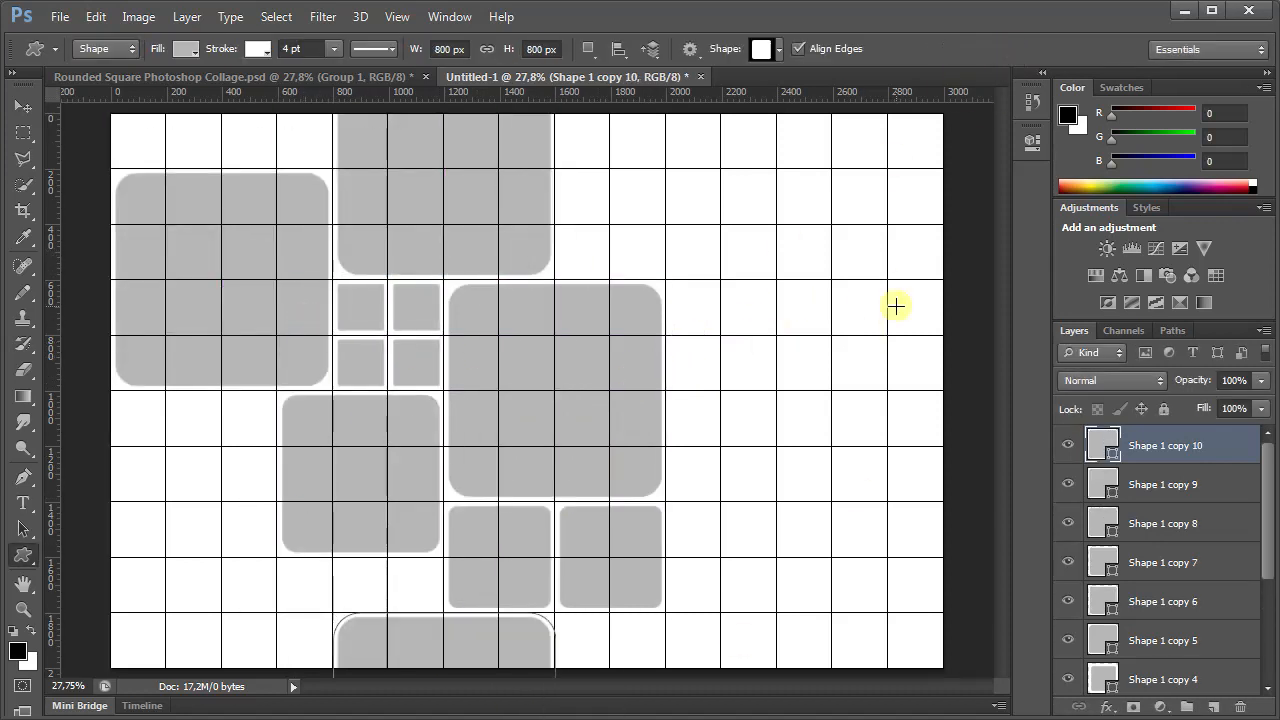
- Place two 800 px square copies stacked vertically to the right of the central square
key("ctrl+t")
left_click_drag(523, 646, 852, 430)
key("Return")
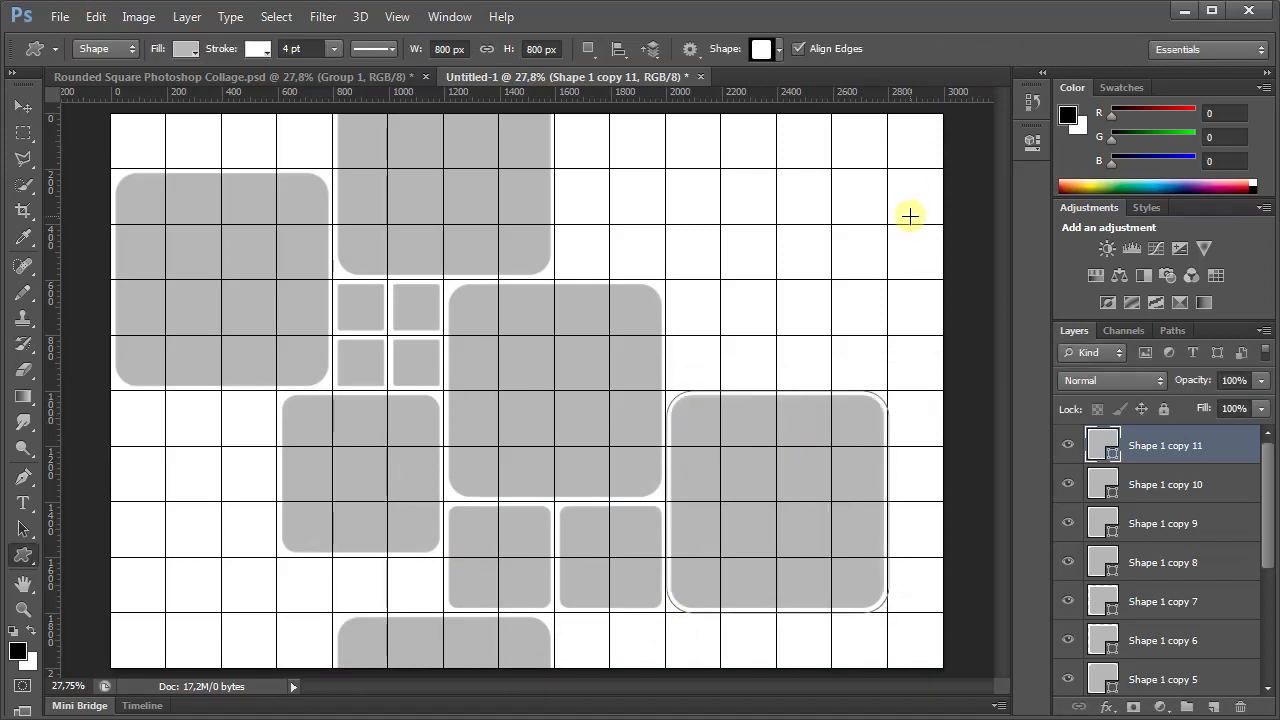
key("ctrl+j")
key("ctrl+t")
left_click_drag(810, 475, 811, 251)
left_click(1008, 49)
- Add two stacked 400 px square copies above the right half of the central square, the upper one crossing the canvas edge
key("ctrl+j")
key("ctrl+t")
left_click_drag(887, 390, 777, 280)
left_click_drag(731, 260, 643, 200)
key("Return")
key("ctrl+j")
key("ctrl+t")
left_click(1008, 49)
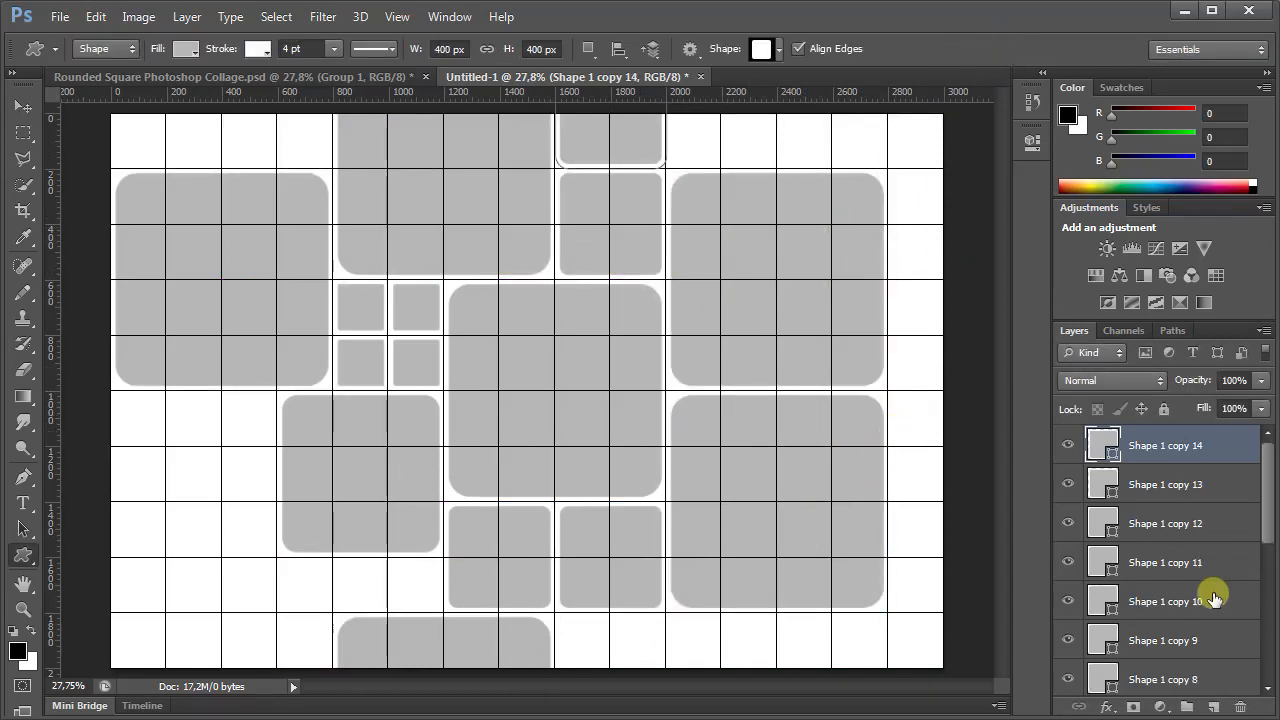
- Arrange two 800 px squares side by side across the bottom edge, one directly beneath the pair of 400 px squares
left_click(1190, 601)
key("ctrl+t")
left_click_drag(471, 660, 645, 655)
left_click(1008, 49)
key("ctrl+j")
key("ctrl+t")
left_click(1008, 49)
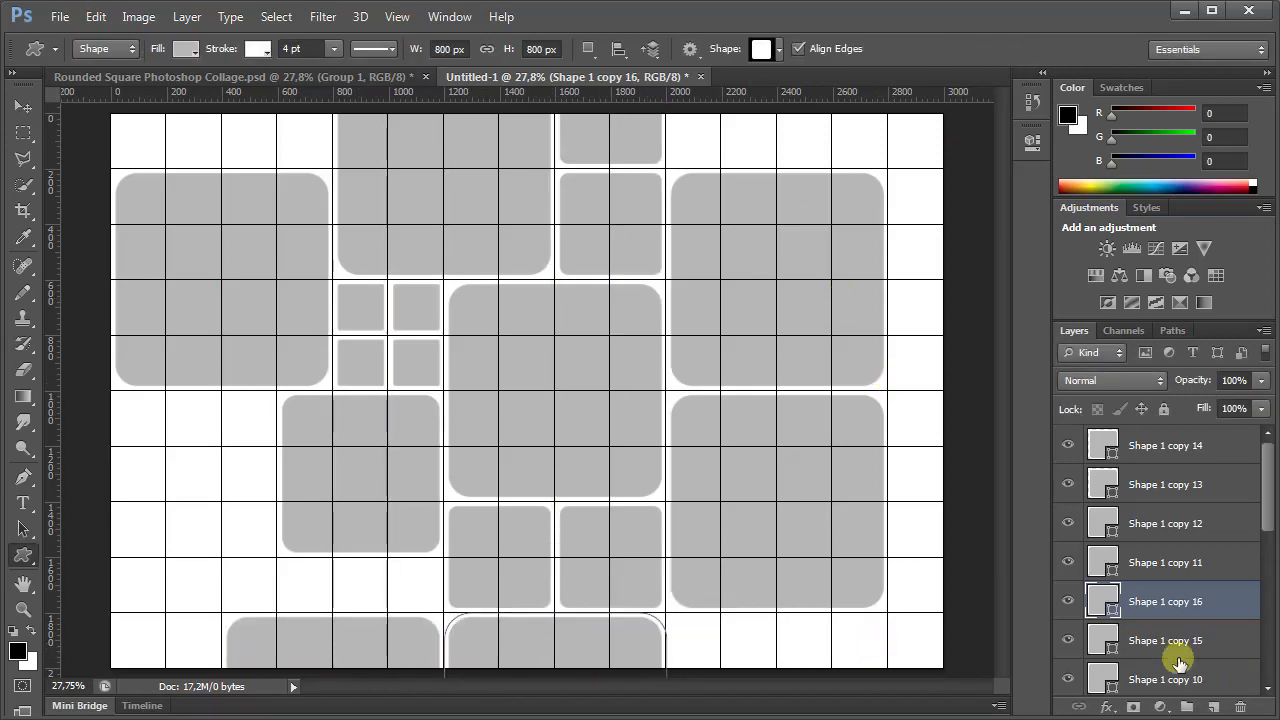
- Place an 800 px square copy across the canvas's left edge, below the upper-left large square
key("ctrl+j")
key("ctrl+t")
left_click_drag(474, 575, 257, 434)
key("Return")
- Scale the bottom-left 800 px square to 600 px and move it directly beneath the existing 600 px square
left_click(1170, 676)
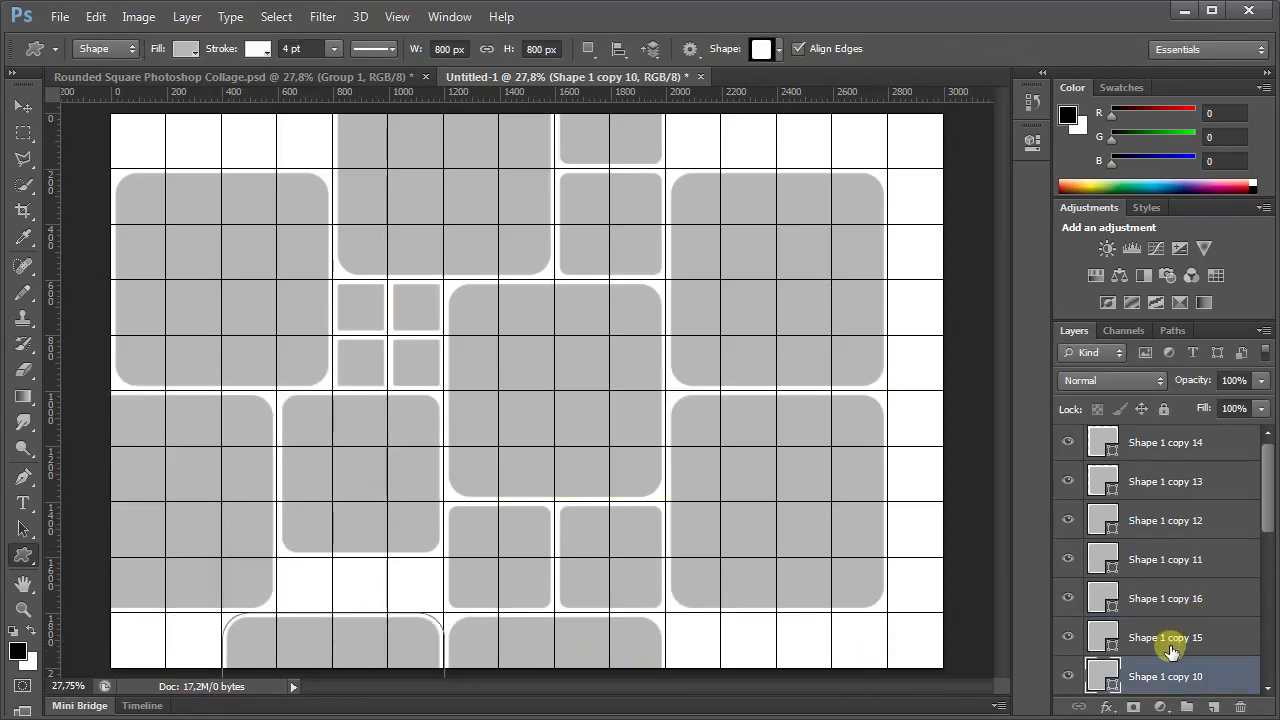
key("ctrl+t")
left_click_drag(228, 650, 287, 650)
left_click_drag(380, 642, 407, 584)
left_click_drag(390, 558, 388, 613)
left_click_drag(405, 642, 412, 587)
left_click(1008, 49)
- Duplicate the lower 600 px square and center the copy at X 300 px, Y 2100 px in the canvas's bottom-left corner
key("ctrl+j")
key("ctrl+t")
left_click_drag(405, 648, 238, 704)
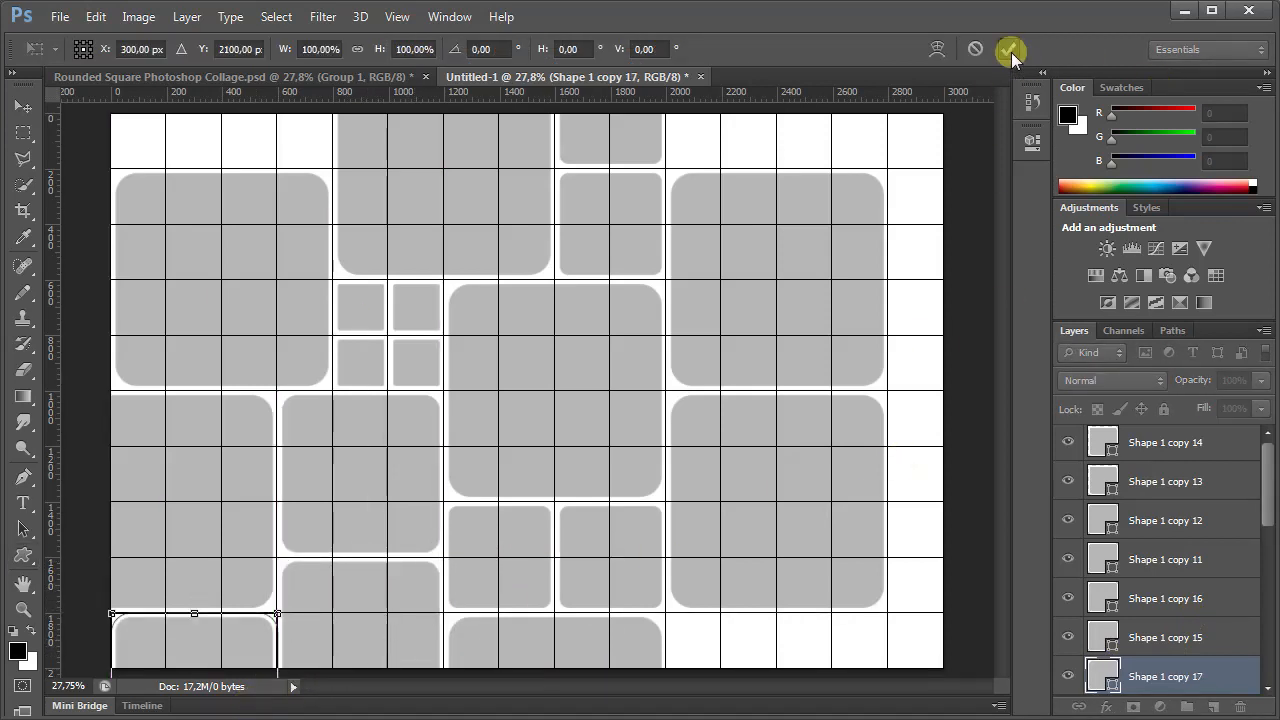
left_click(1009, 50)
- Duplicate the topmost 400 px square twice and place the copies side by side in the canvas's top-left gap
left_click(1192, 443)
key("ctrl+j")
key("ctrl+t")
left_click_drag(628, 144, 722, 223)
key("Return")
key("ctrl+j")
key("ctrl+t")
key("Return")
- Fill the top-right gap with two 600 px square copies placed side by side across the top edge
key("ctrl+j")
key("ctrl+t")
left_click_drag(776, 142, 831, 142)
left_click_drag(803, 168, 806, 334)
left_click(1007, 51)
key("ctrl+j")
key("ctrl+t")
key("Return")
- Duplicate the top-right square, scale it to 400 px, and stack two such copies down the canvas's right edge
key("ctrl+j")
key("ctrl+t")
left_click_drag(887, 281, 832, 281)
left_click_drag(824, 292, 1002, 238)
left_click(1006, 50)
key("ctrl+j")
key("ctrl+t")
left_click_drag(917, 256, 916, 481)
key("Return")
- Duplicate the lower right-edge square, scale the copy to 150% and center it at X 3100 px, Y 1300 px
key("ctrl+j")
key("ctrl+t")
left_click_drag(941, 502, 941, 557)
left_click_drag(889, 480, 834, 480)
left_click_drag(906, 517, 961, 517)
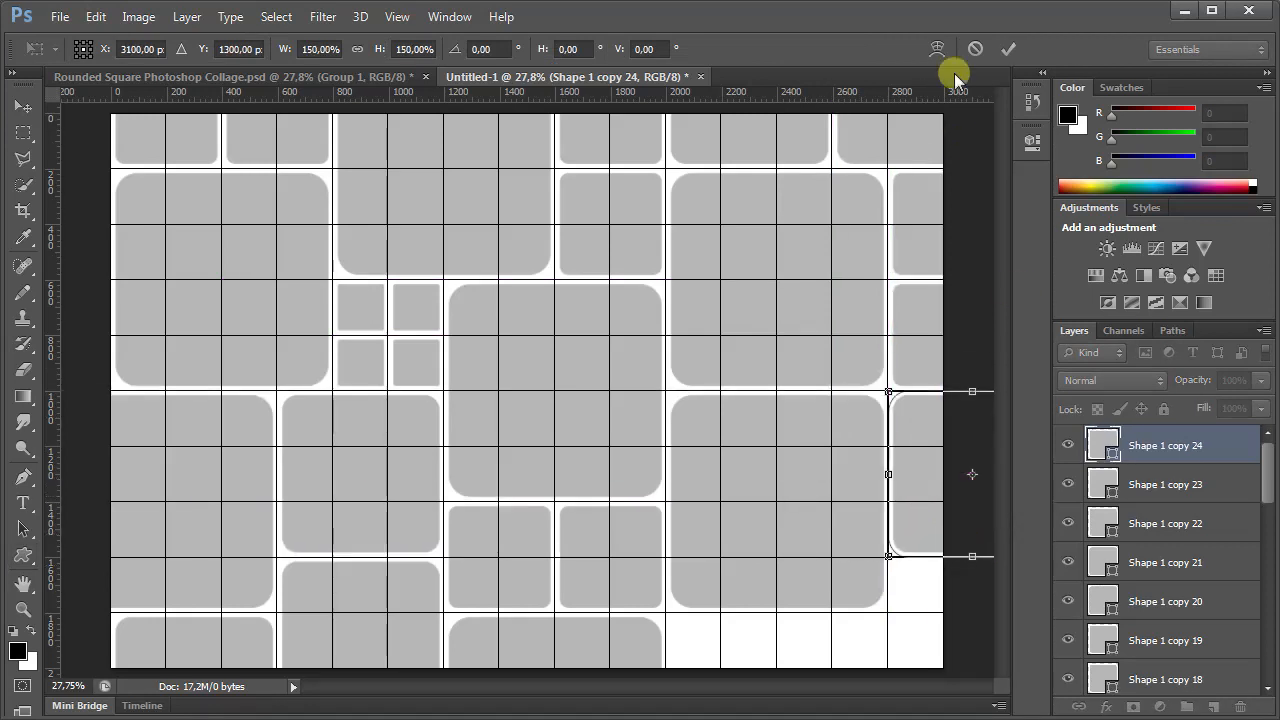
left_click(1008, 50)
- Fill the bottom-right gap with a 600 px square copy and a 400 px copy beside it across the bottom edge
key("ctrl+j")
key("ctrl+t")
left_click_drag(928, 470, 706, 692)
key("Return")
key("ctrl+j")
key("ctrl+t")
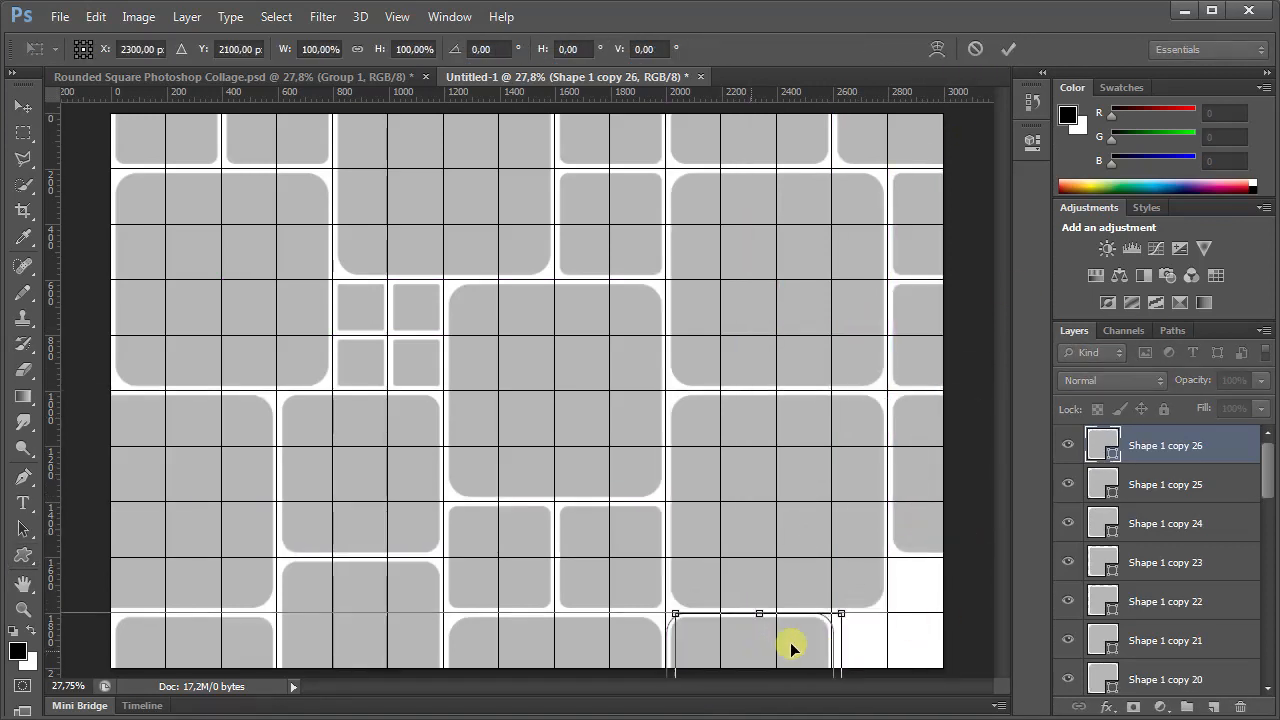
left_click_drag(786, 643, 808, 557)
left_click_drag(886, 614, 928, 598)
left_click(1008, 49)
- Duplicate the bottom-right 400 px square, scale the copy to 50% and center it at X 2900 px, Y 1700 px
key("ctrl+j")
key("ctrl+t")
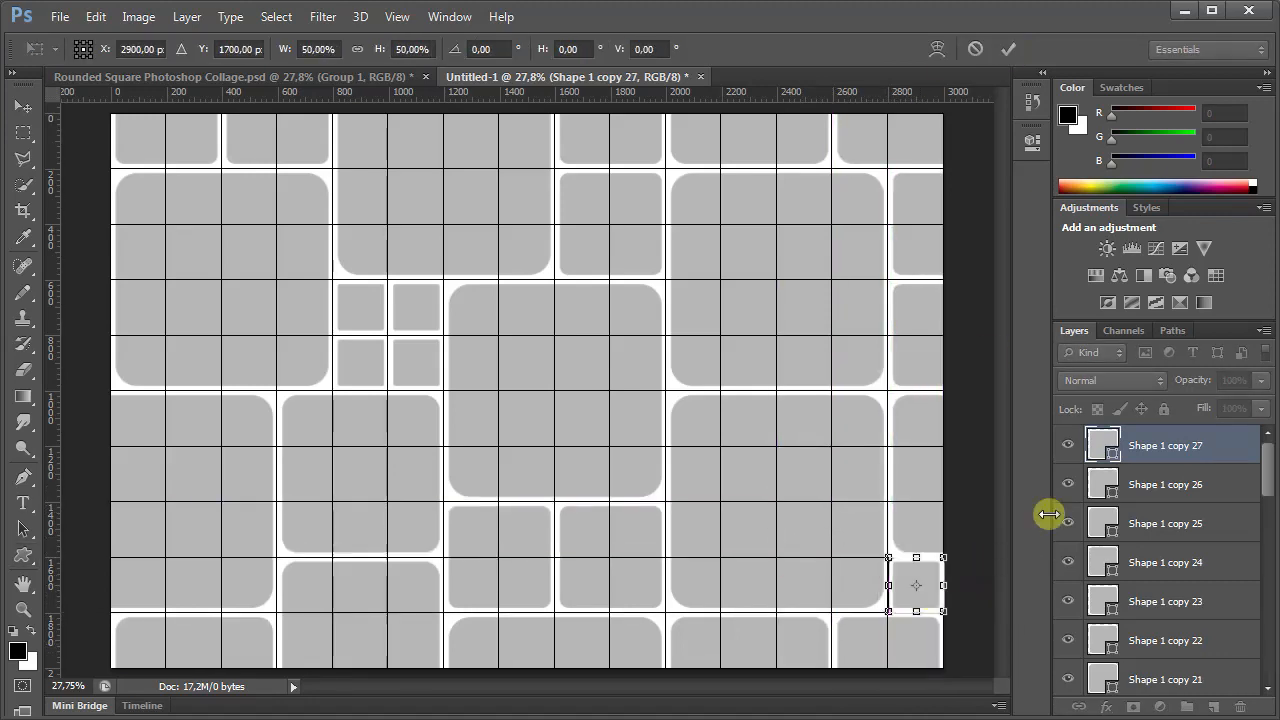
left_click(1008, 49)
- Hide the document grid
left_click(397, 17)
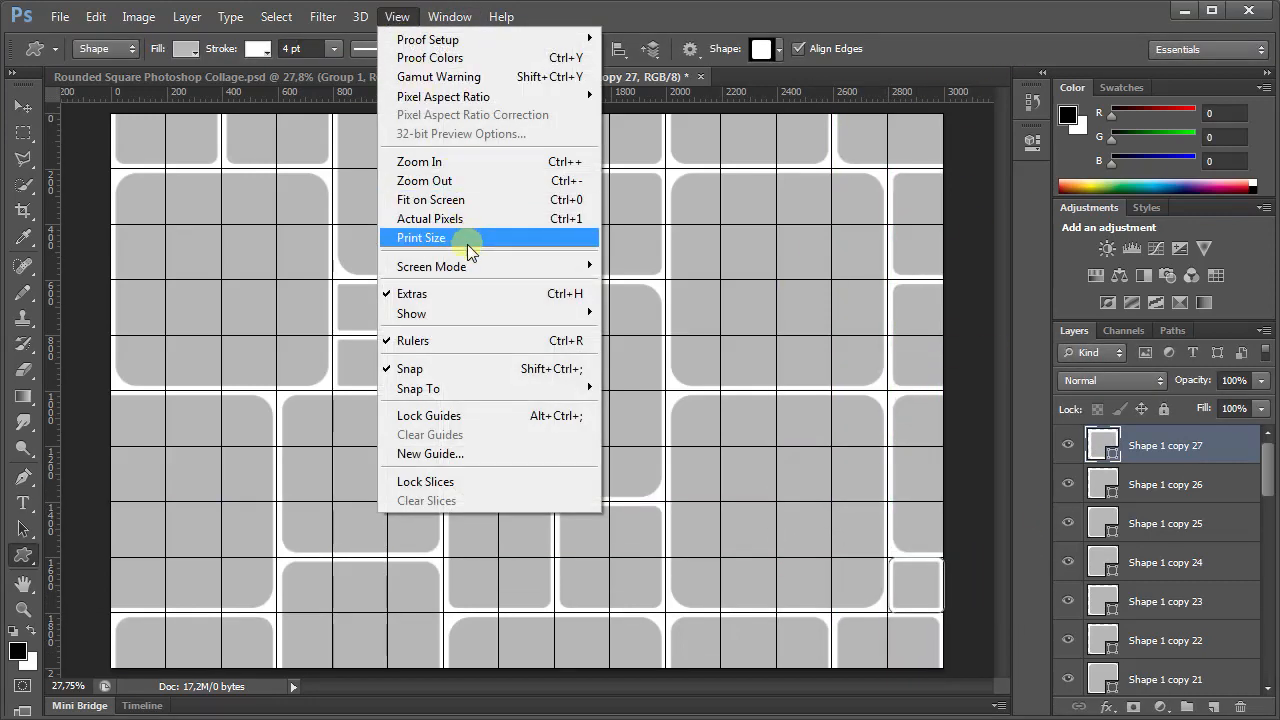
mouse_move(465, 311)
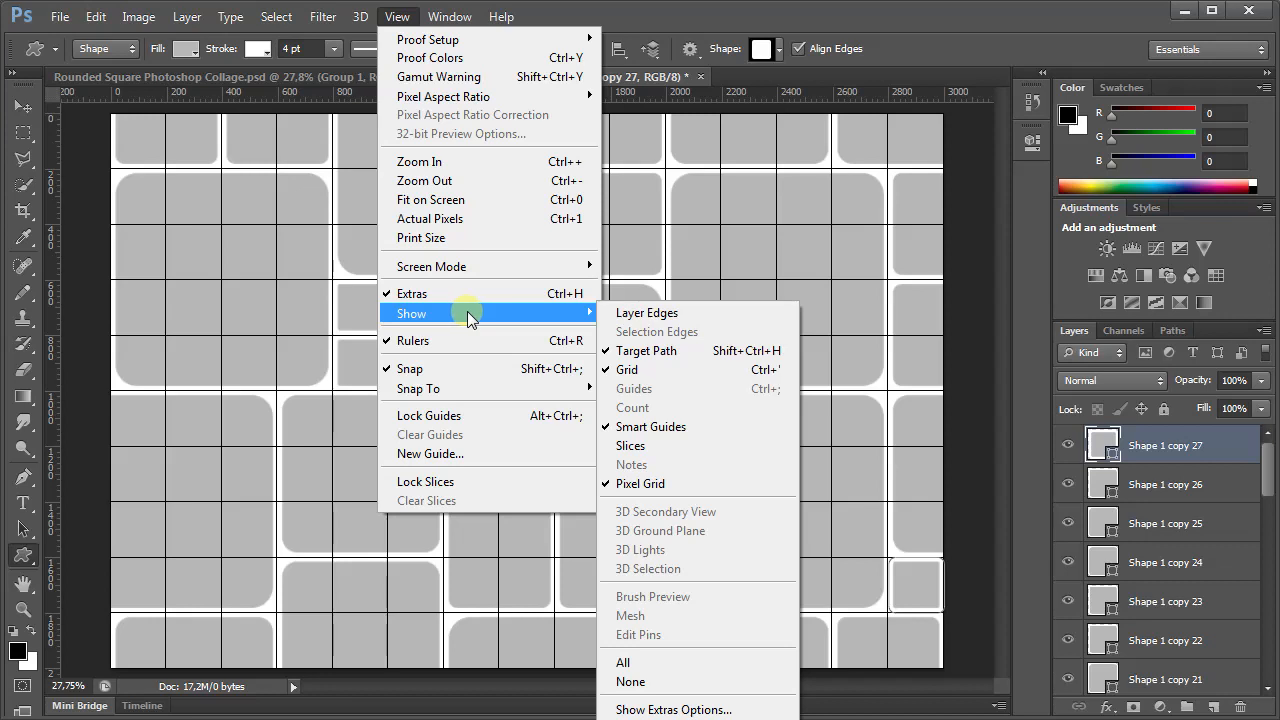
left_click(648, 370)
- Select all the shape layers from Shape 1 copy 27 down to Shape 1 and group them
scroll(1211, 510, "down", 3)
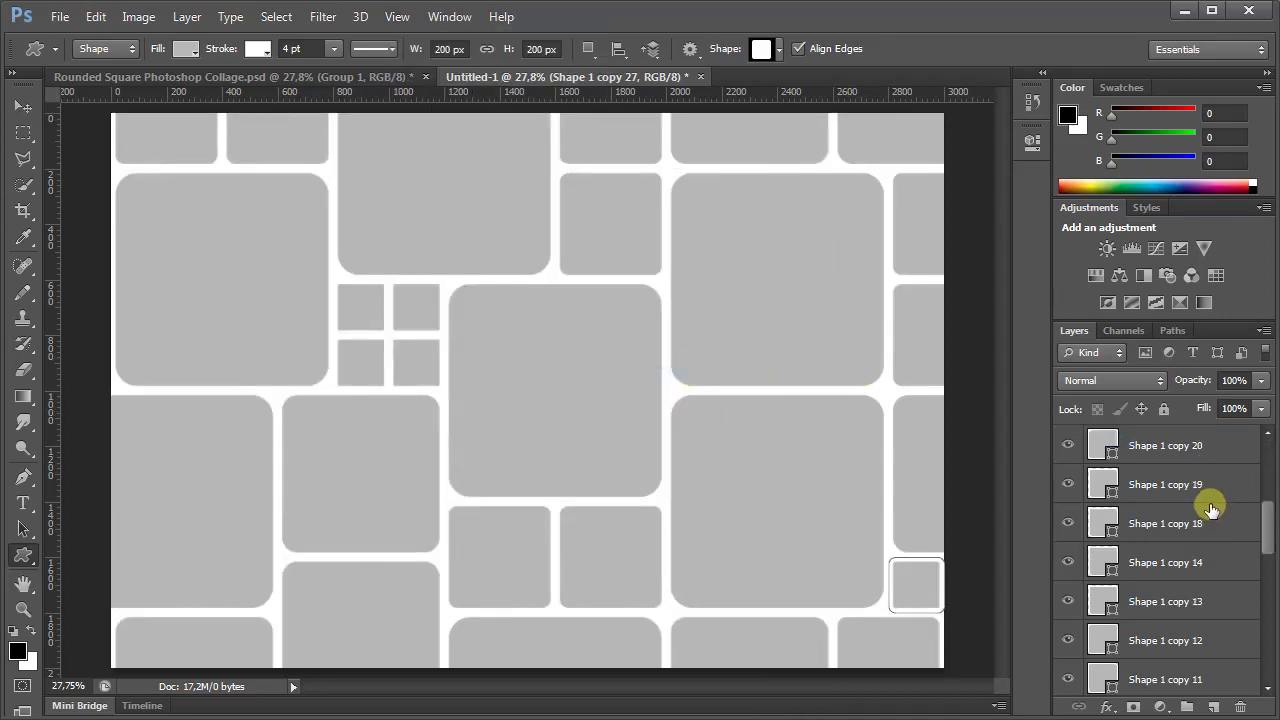
scroll(1204, 517, "down", 1)
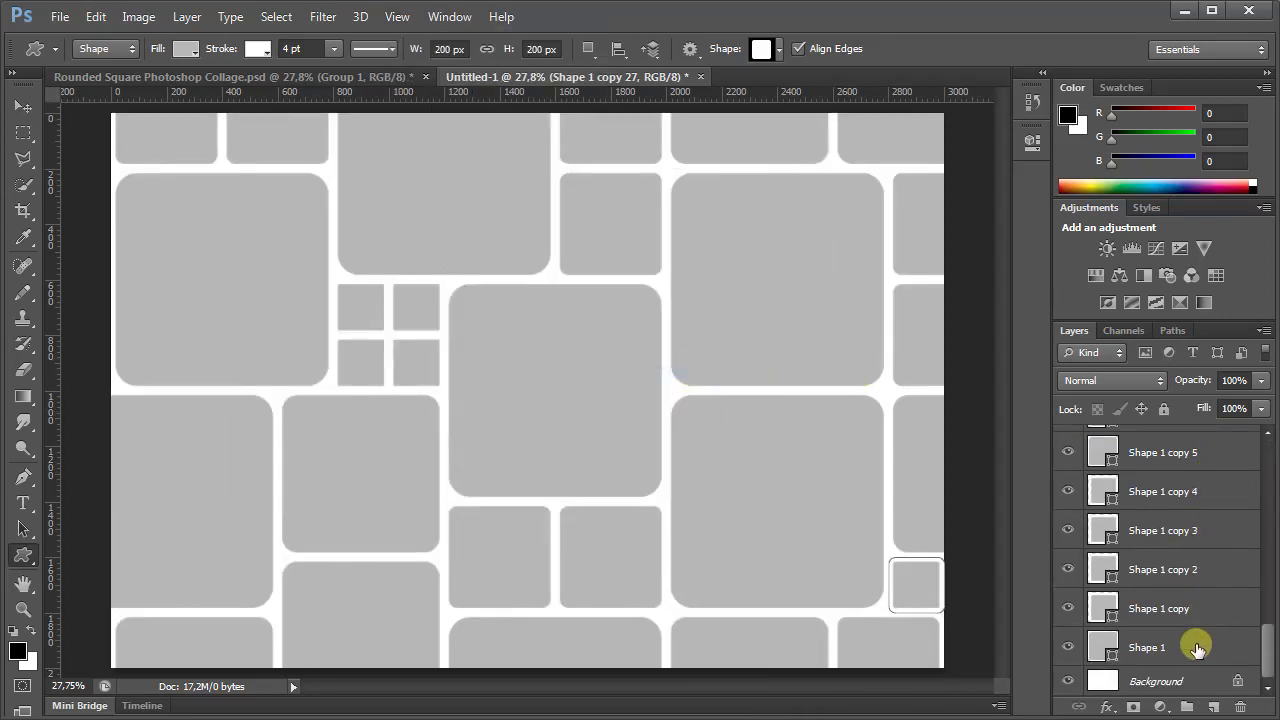
left_click(1197, 648, "shift")
left_click(187, 17)
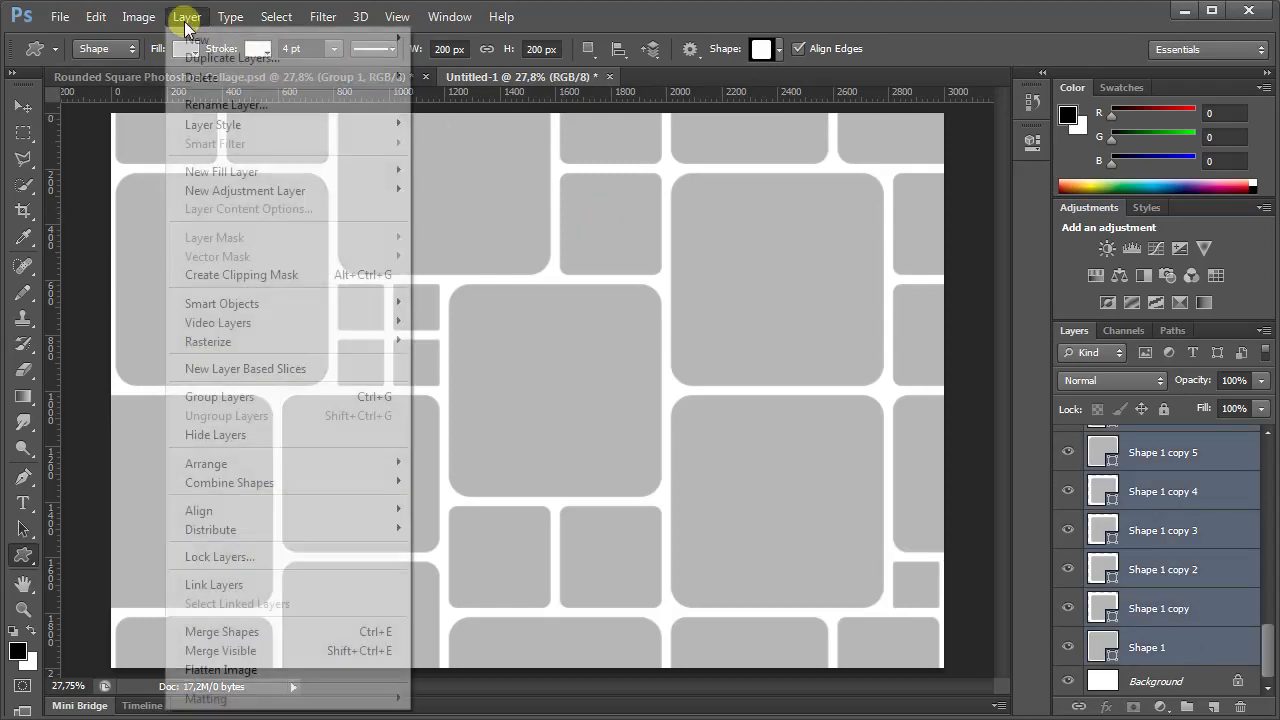
left_click(243, 398)
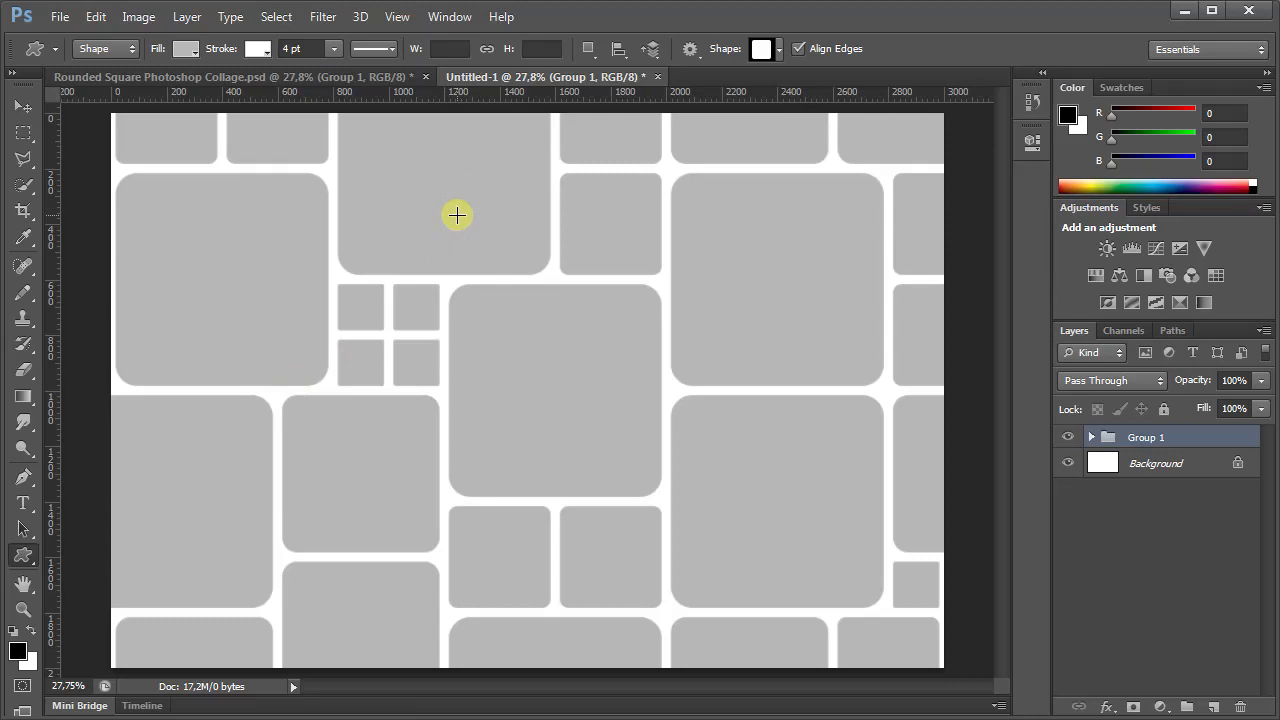
- Rotate the group of rounded squares by 45 degrees with Free Transform
key("ctrl+minus")
key("ctrl+minus")
key("ctrl+minus")
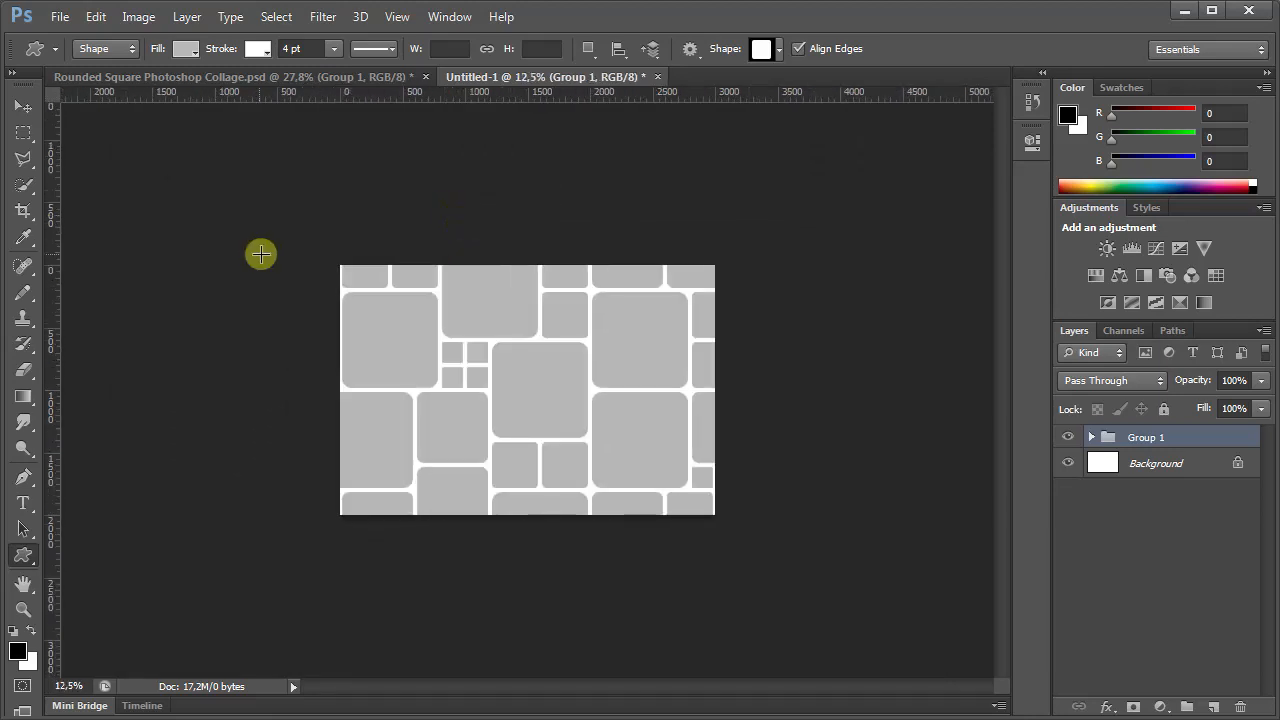
left_click(98, 17)
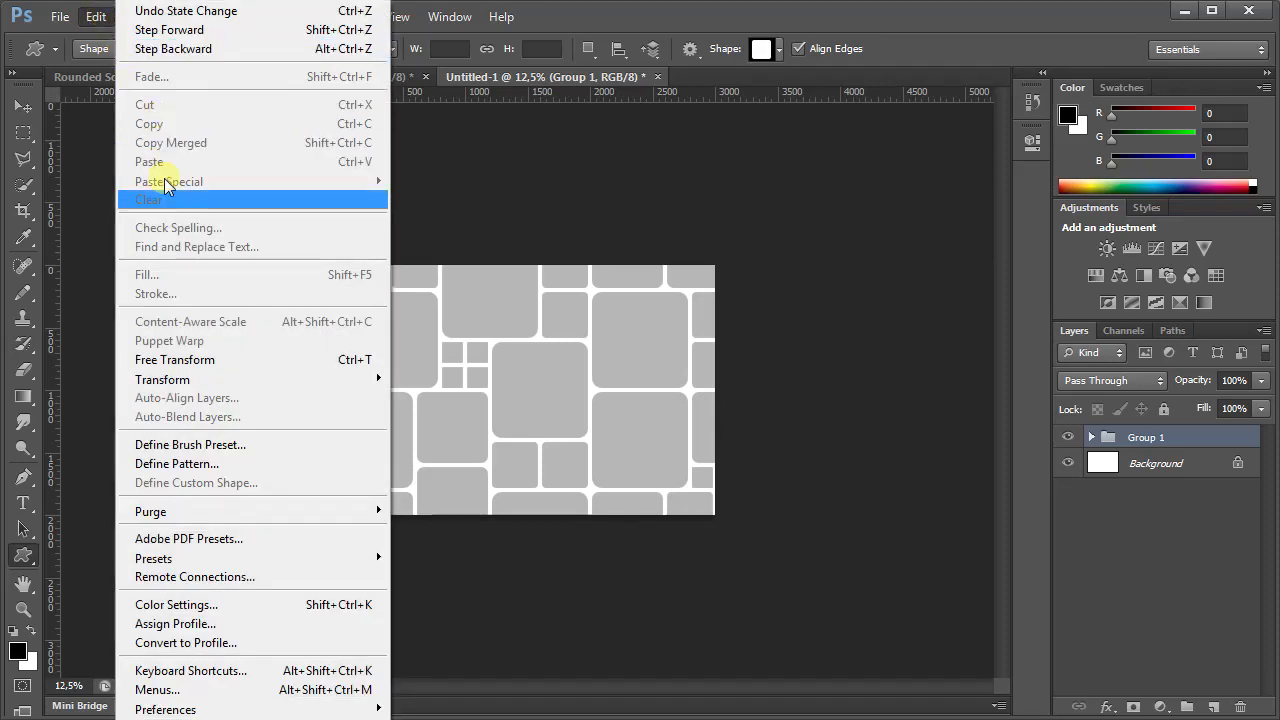
left_click(176, 362)
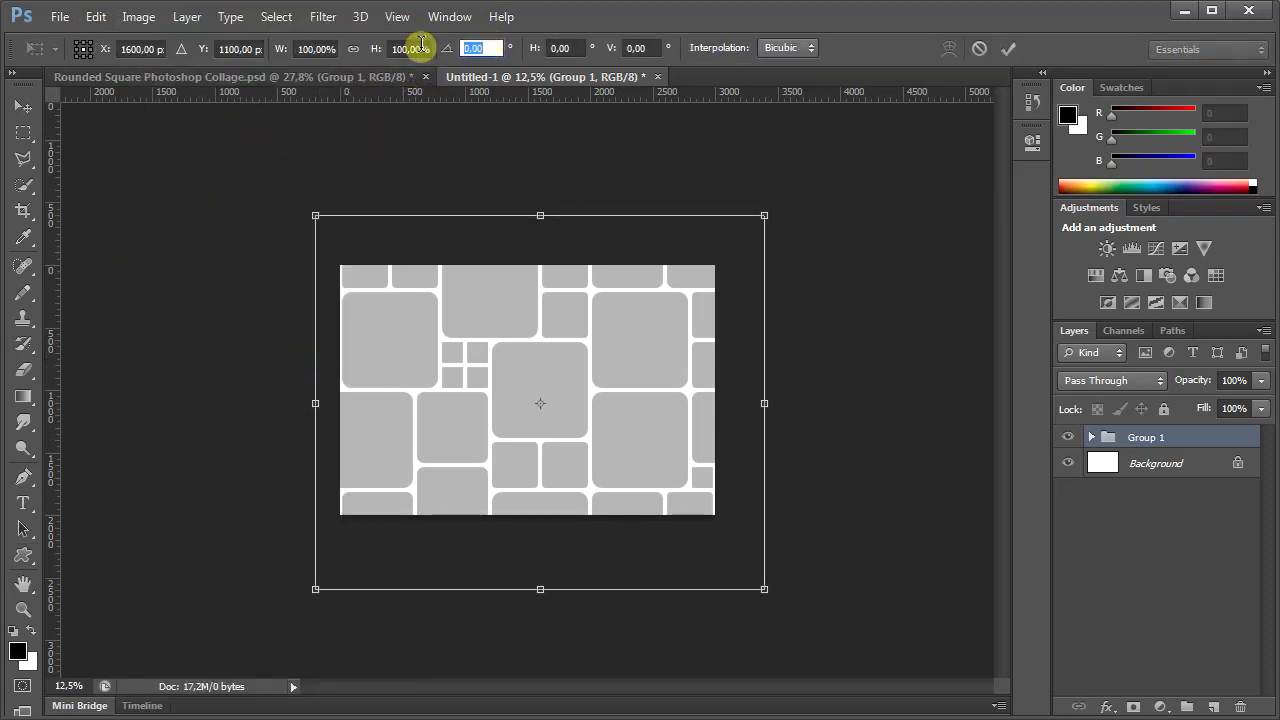
type("45")
key("Return")
left_click(1006, 49)
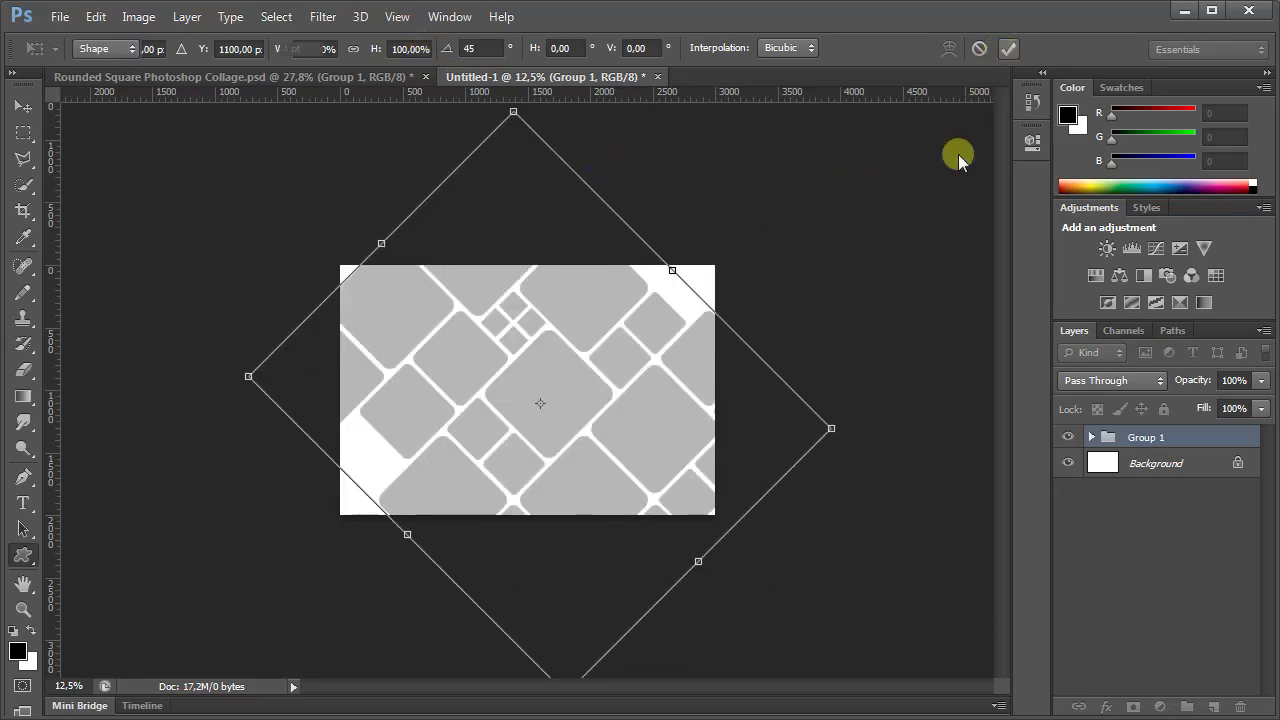
- Scale the rotated group up to about 142% with Free Transform so the squares cover the entire canvas
key("ctrl+t")
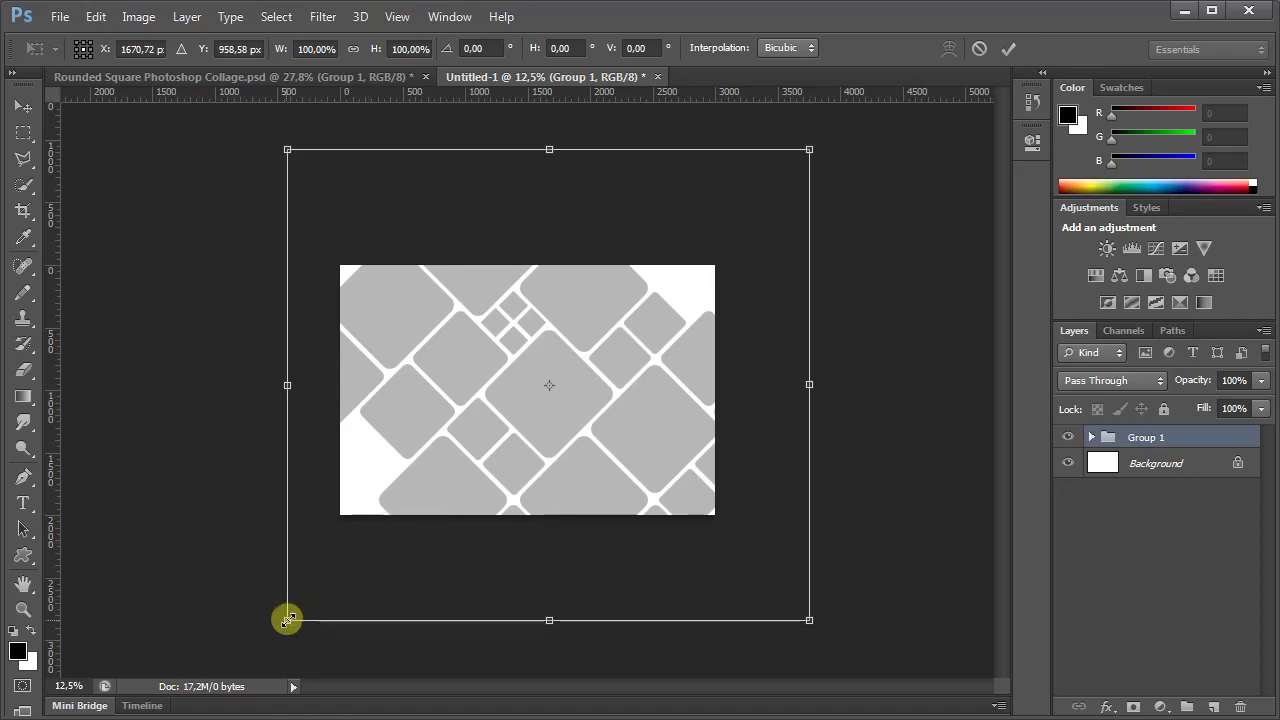
left_click_drag(284, 622, 194, 700)
left_click_drag(808, 152, 943, 83)
key("ctrl+minus")
left_click_drag(302, 597, 290, 613)
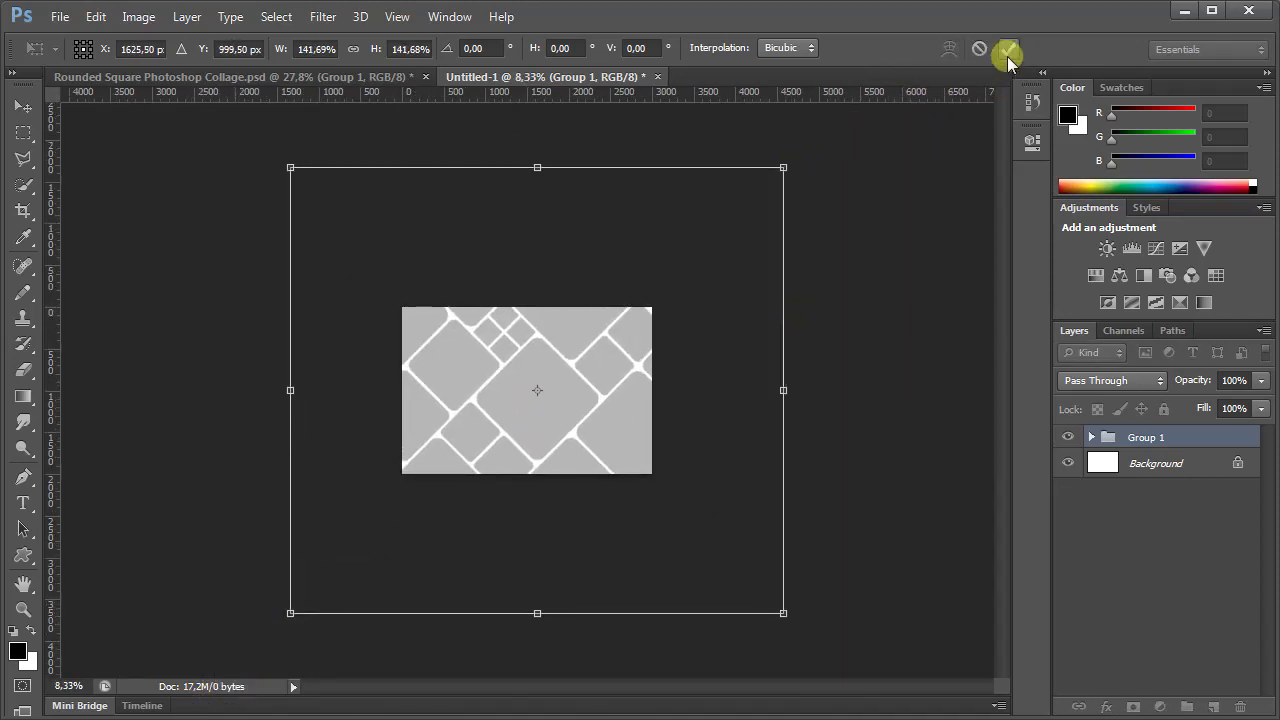
left_click(1007, 50)
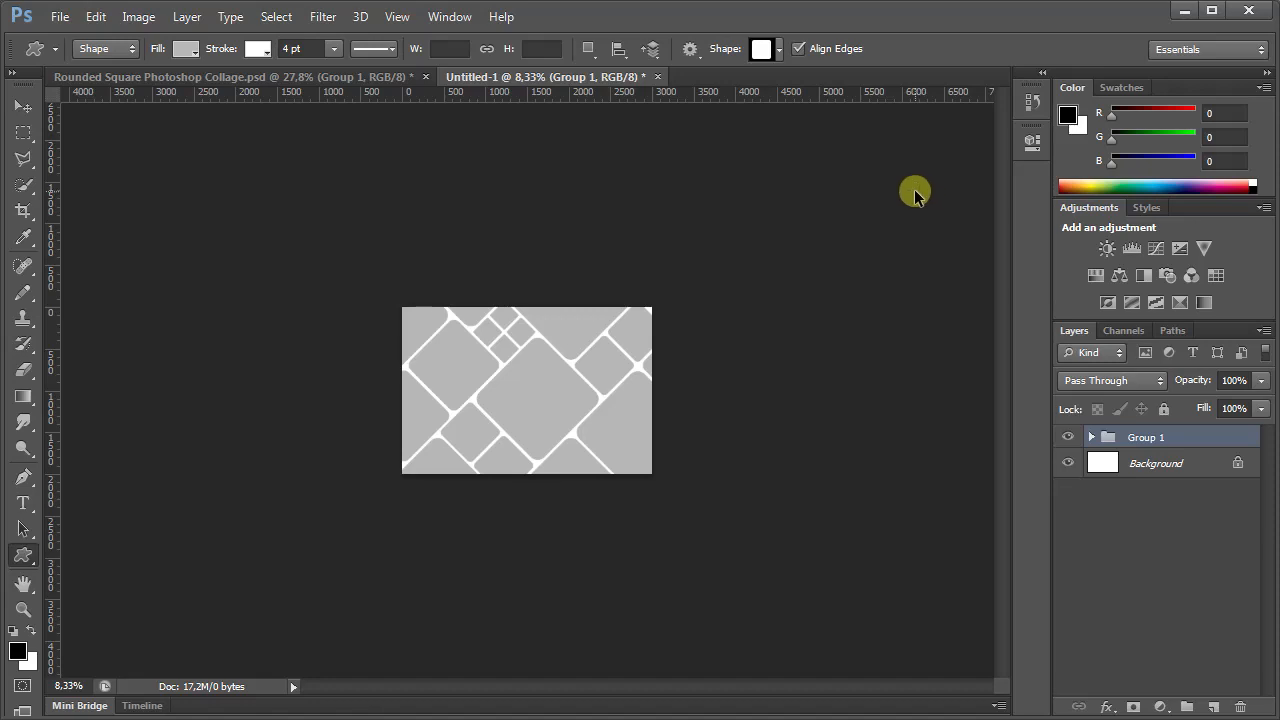
key("ctrl+0")
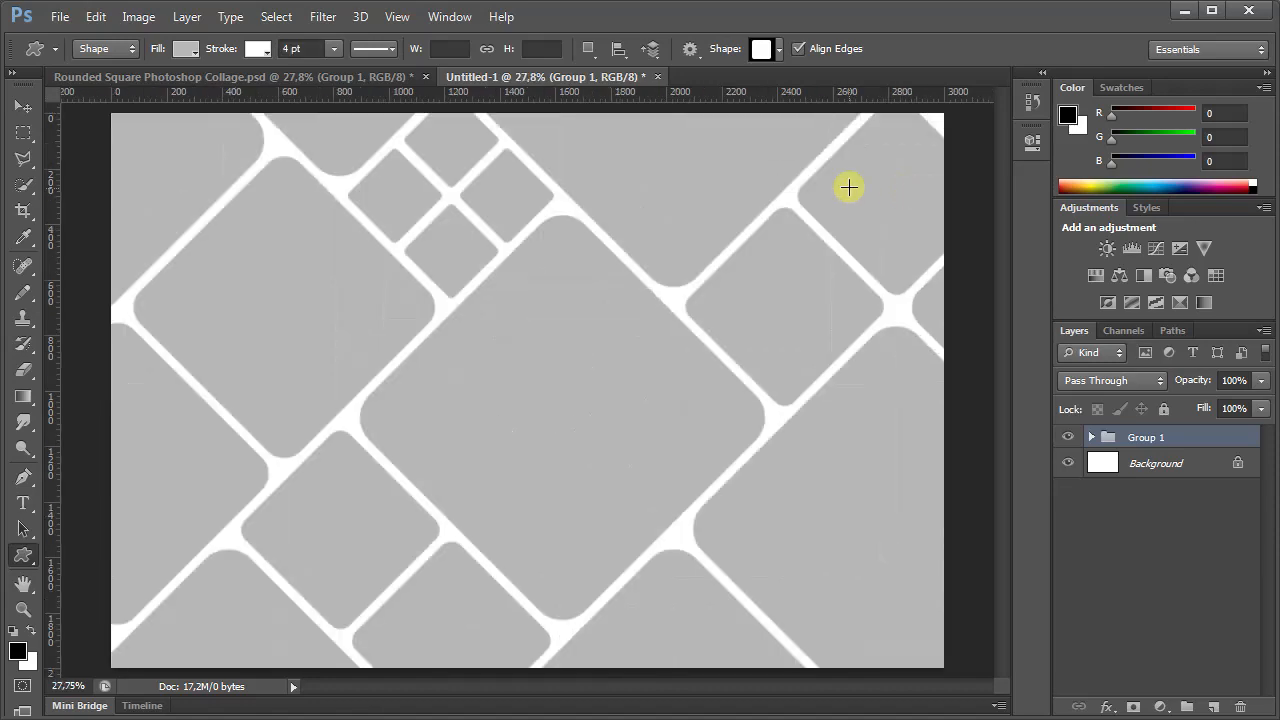
- Delete the off-canvas shape layers Shape 1 copy 27 through Shape 1 copy 23 from Group 1
left_click(1091, 438)
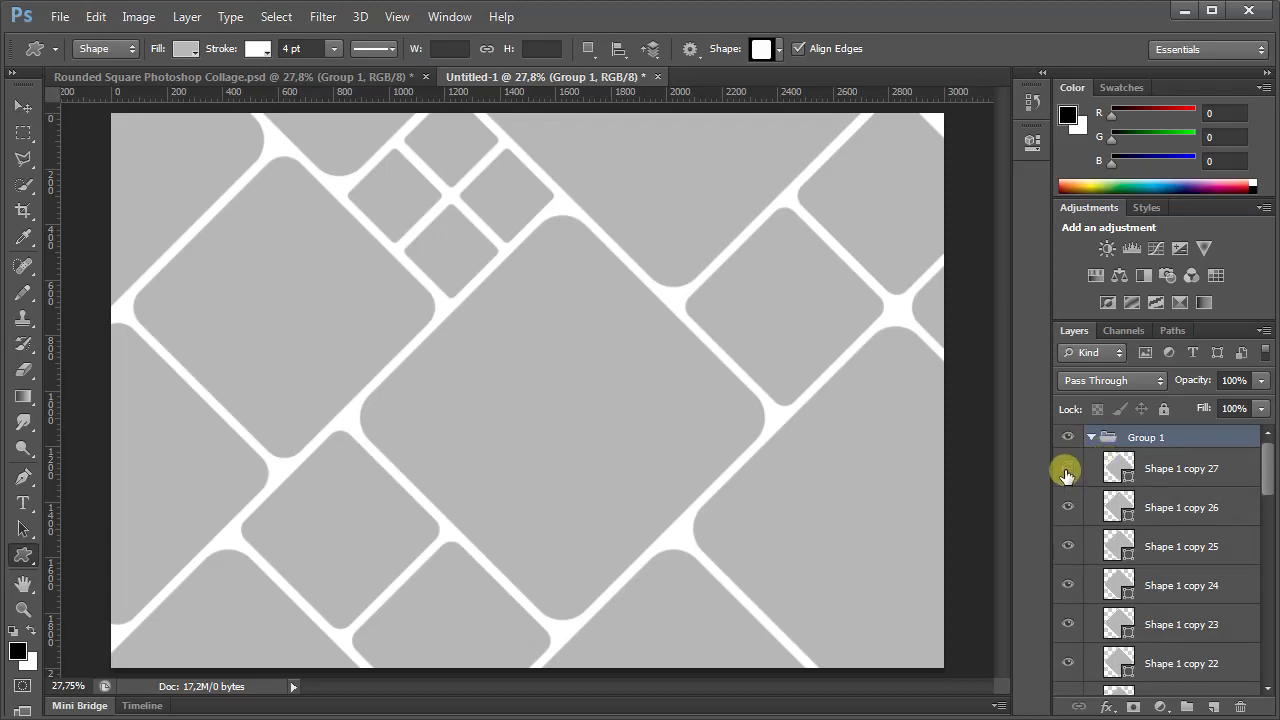
right_click(1142, 470)
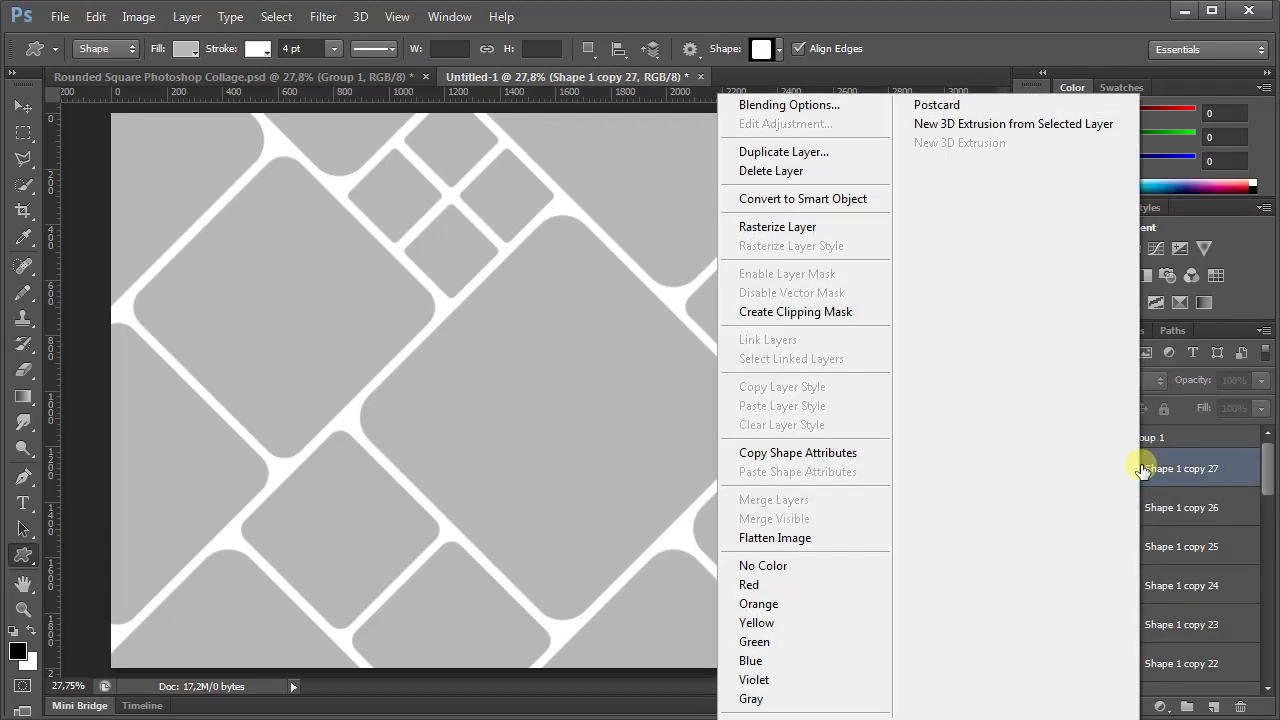
left_click(833, 172)
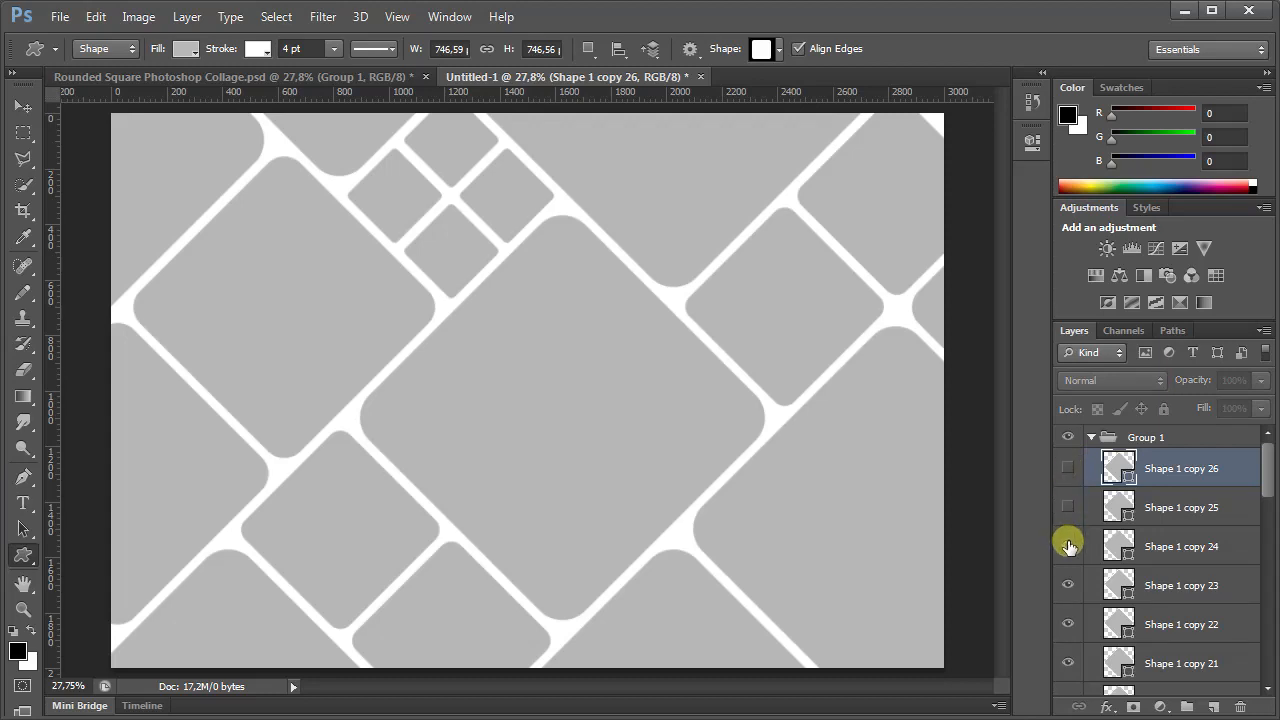
left_click(1143, 588)
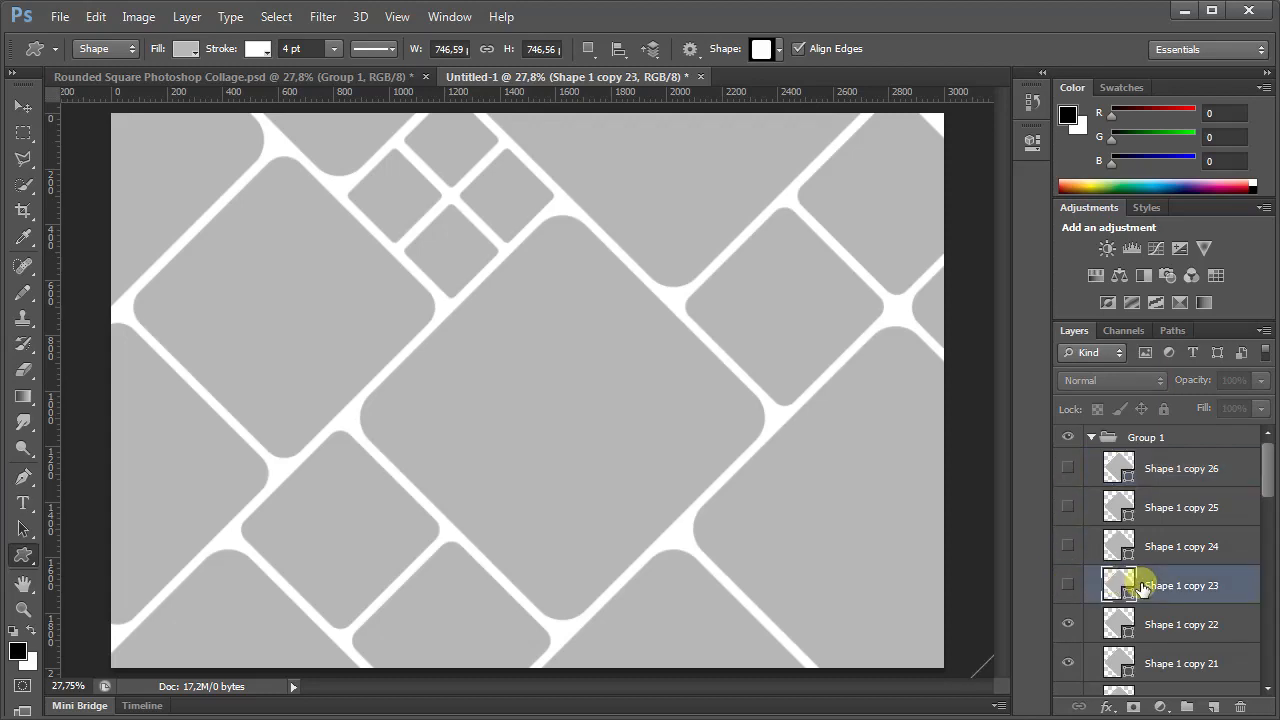
left_click(1162, 472, "shift")
right_click(1160, 472)
left_click(857, 172)
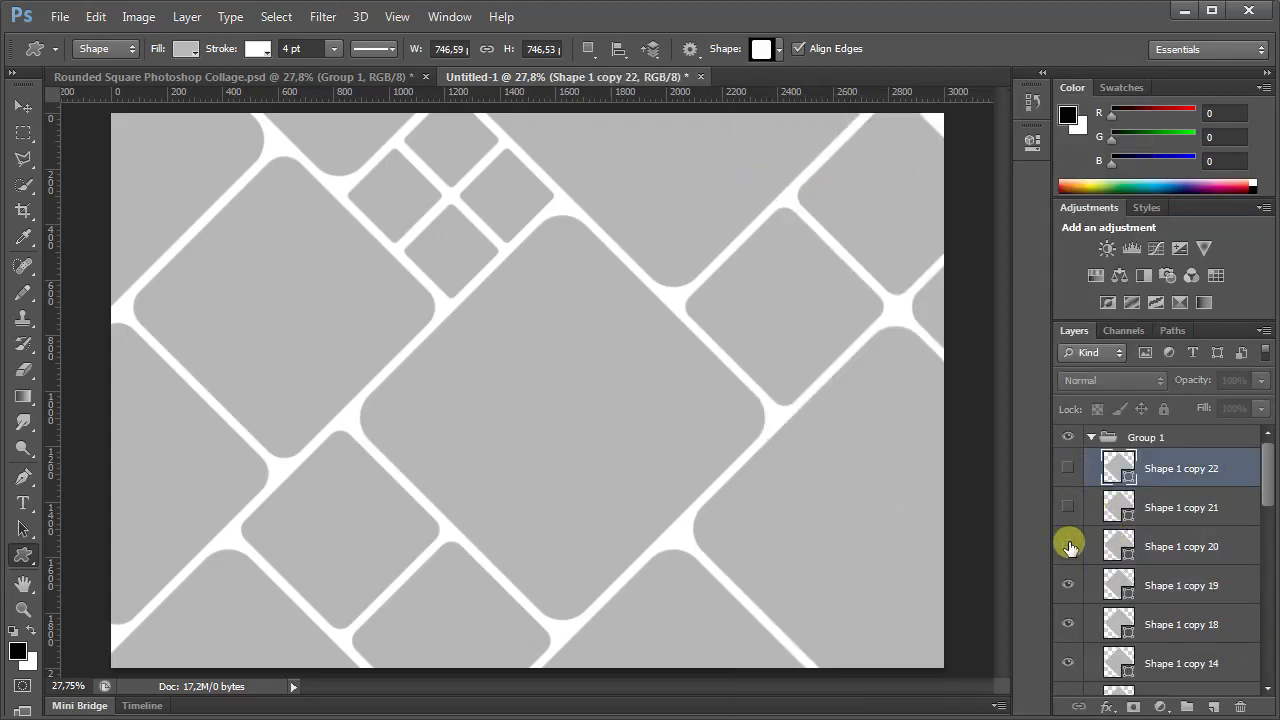
- Delete the off-canvas shape layers Shape 1 copy 22, copy 21, copy 19 and copy 18
left_click(1148, 520, "shift")
right_click(1148, 520)
left_click(820, 172)
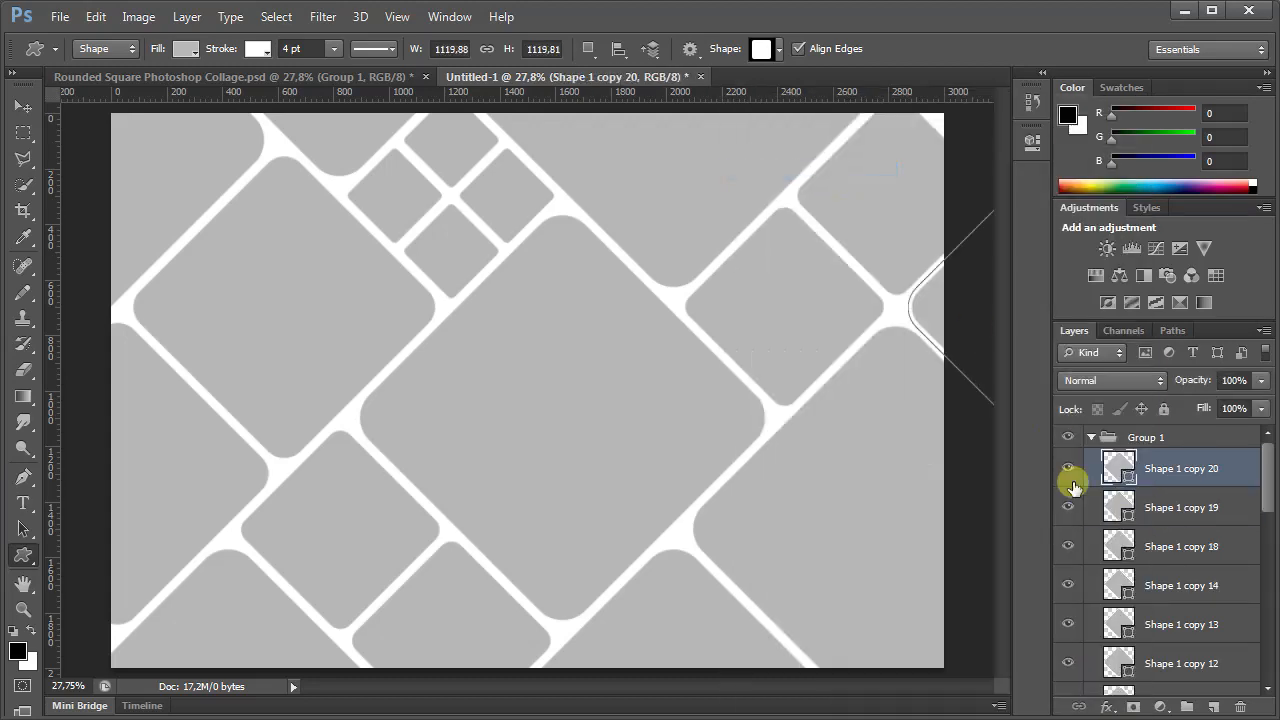
left_click(1069, 586)
left_click(1069, 586)
left_click(1177, 547)
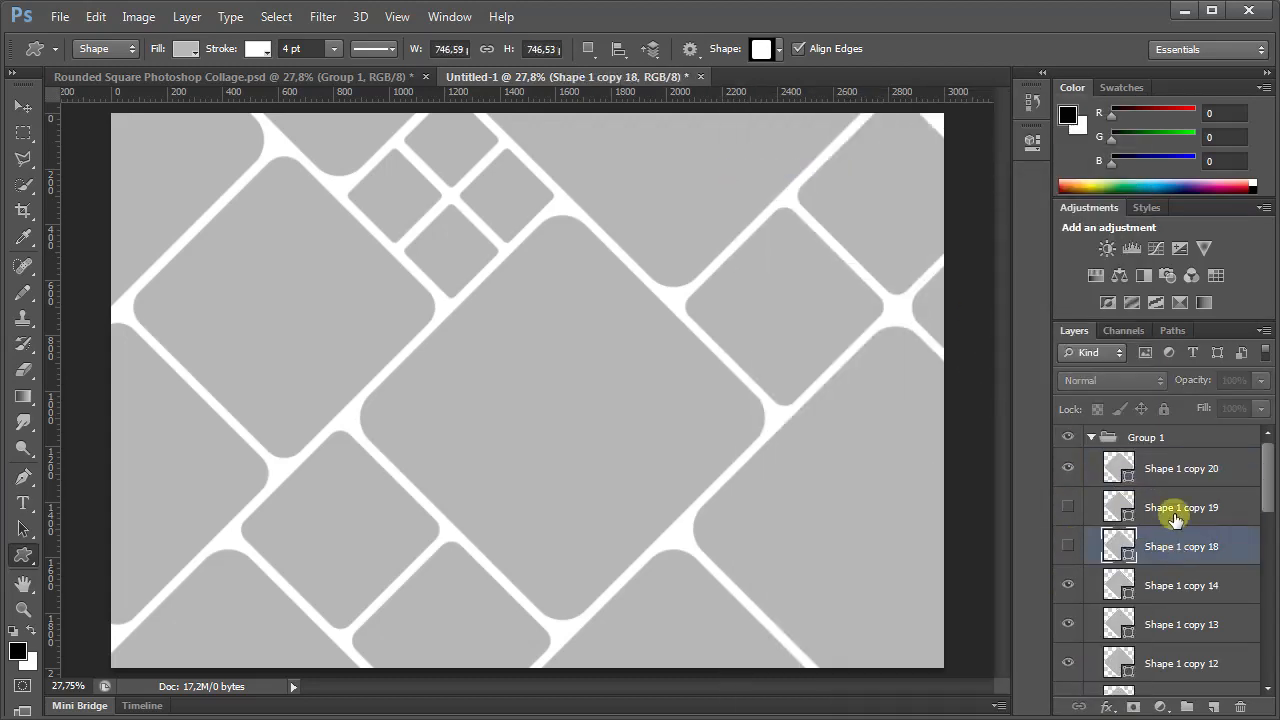
left_click(1176, 514, "shift")
right_click(1184, 512)
left_click(856, 173)
- Check the shape layers below Shape 1 copy 14 by toggling their visibility, and delete the off-canvas Shape 1 copy 17
left_click(1069, 546)
left_click(1069, 546)
left_click(1069, 585)
left_click(1069, 585)
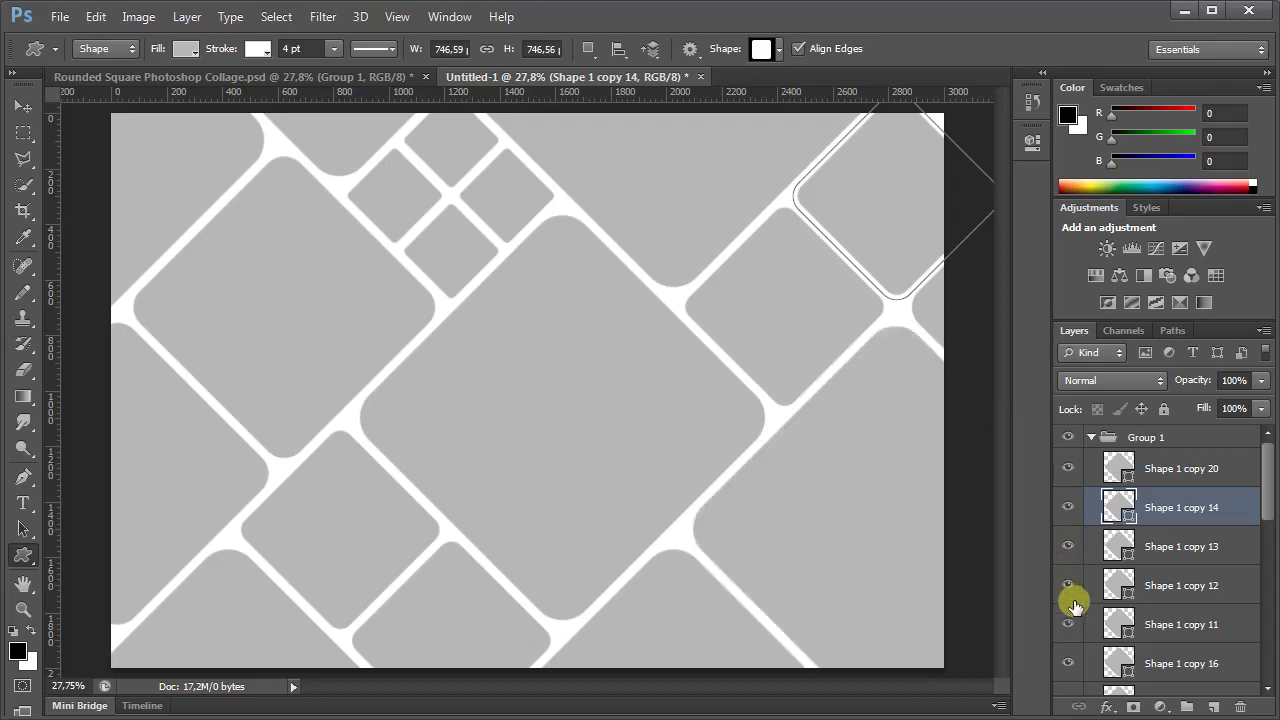
left_click(1066, 667)
left_click(1066, 667)
left_click(1134, 663)
scroll(1170, 600, "down", 2)
left_click(1067, 541)
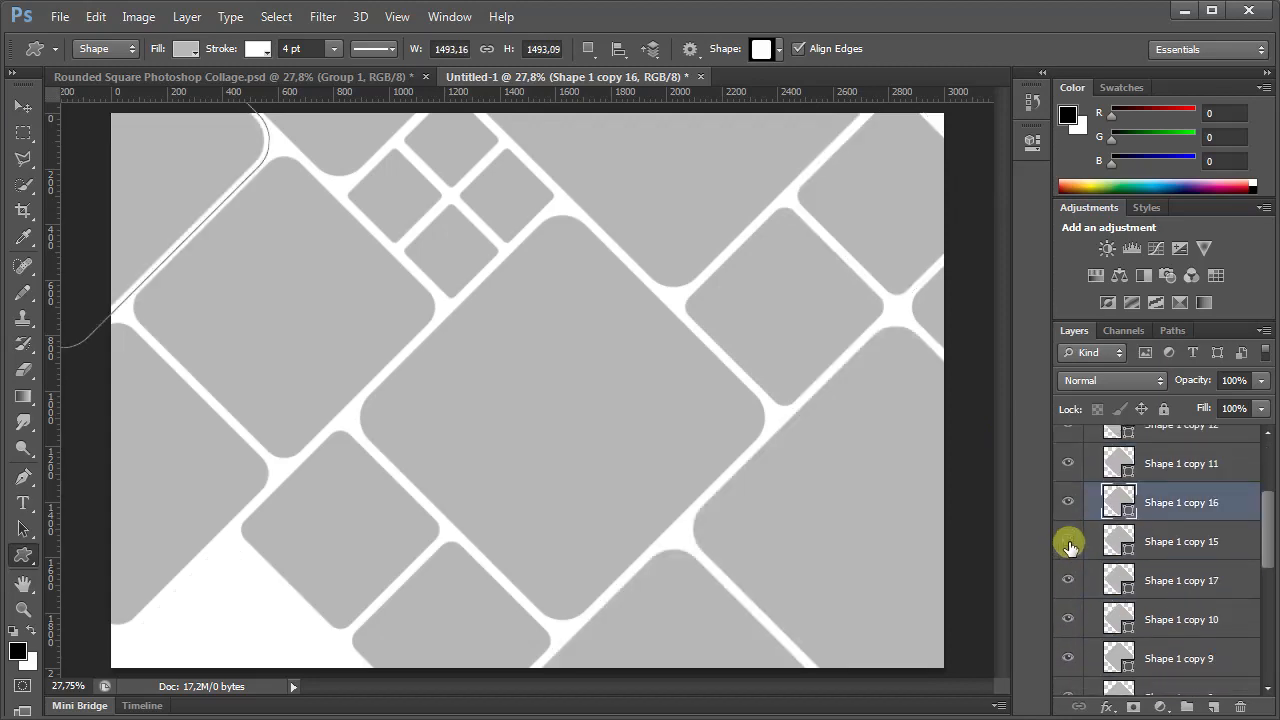
left_click(1067, 541)
right_click(1160, 580)
left_click(786, 171)
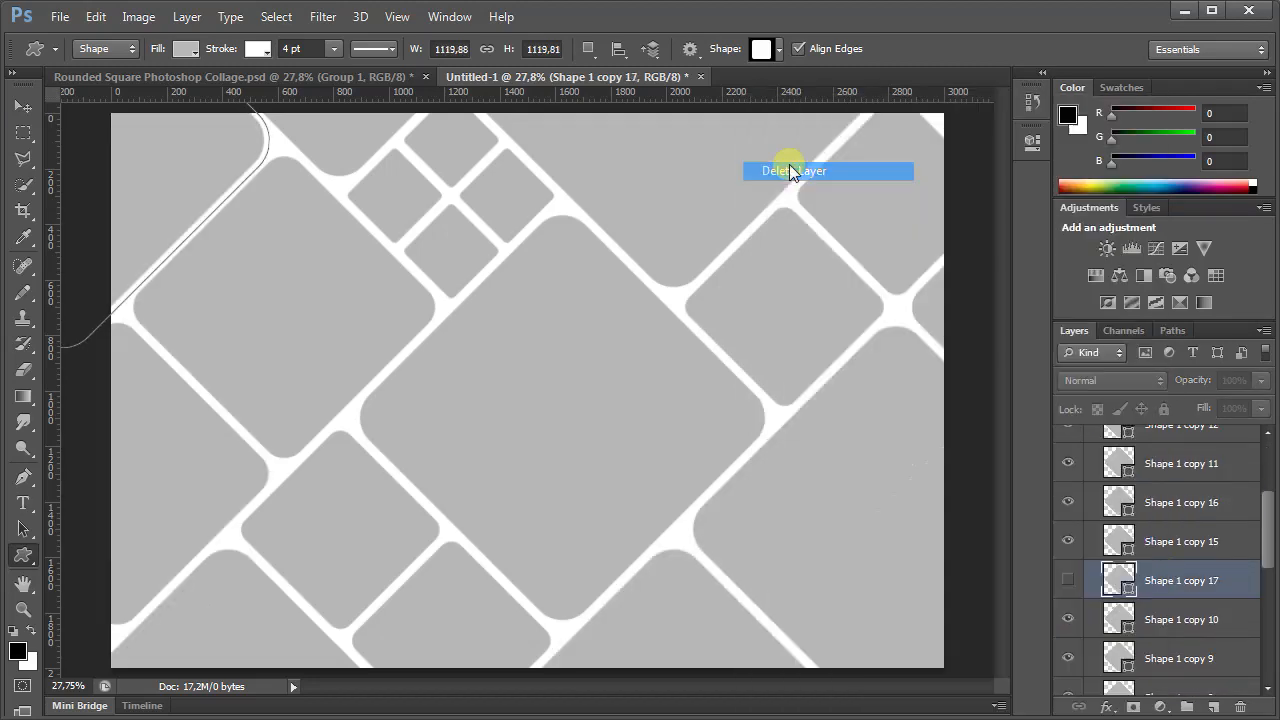
- Toggle the visibility of the remaining layers from Shape 1 copy 10 down to Shape 1 to check for off-canvas shapes
left_click(1080, 617)
left_click(1072, 620)
left_click(1072, 620)
scroll(1066, 580, "down", 3)
left_click(1068, 543)
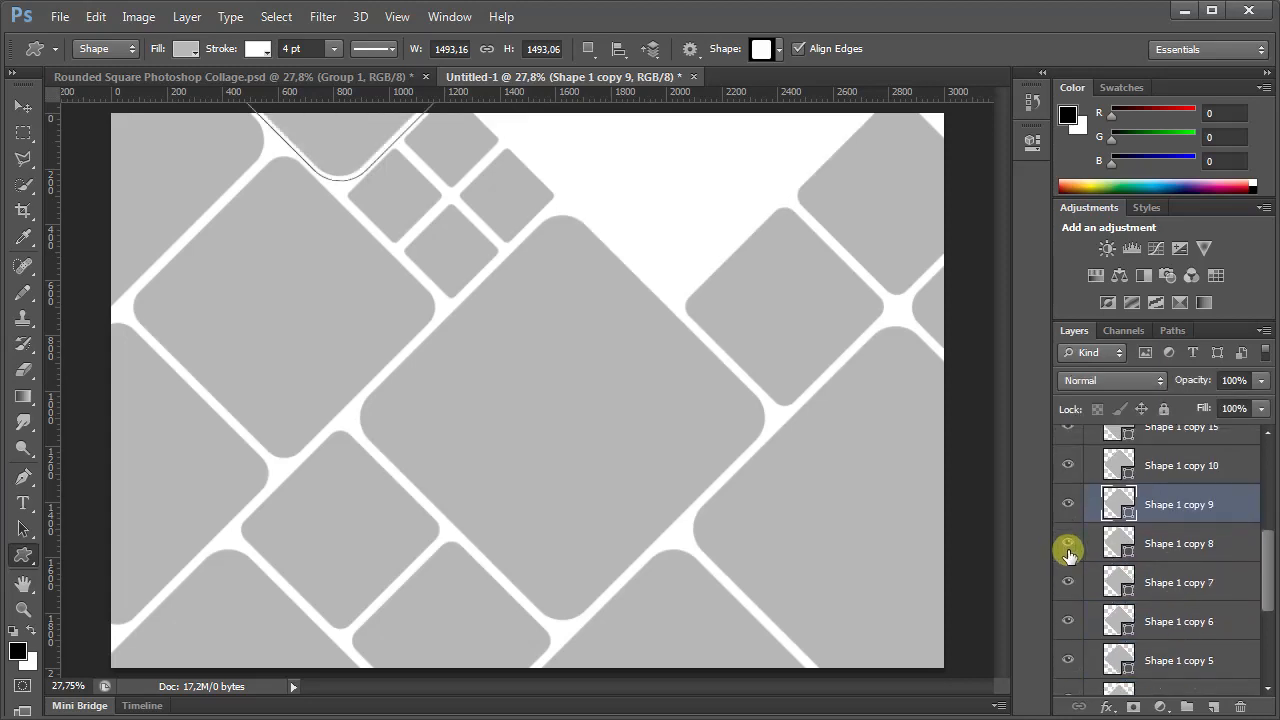
left_click(1068, 543)
left_click(1068, 582)
left_click(1068, 582)
left_click(1068, 662)
left_click(1068, 662)
scroll(1186, 608, "down", 2)
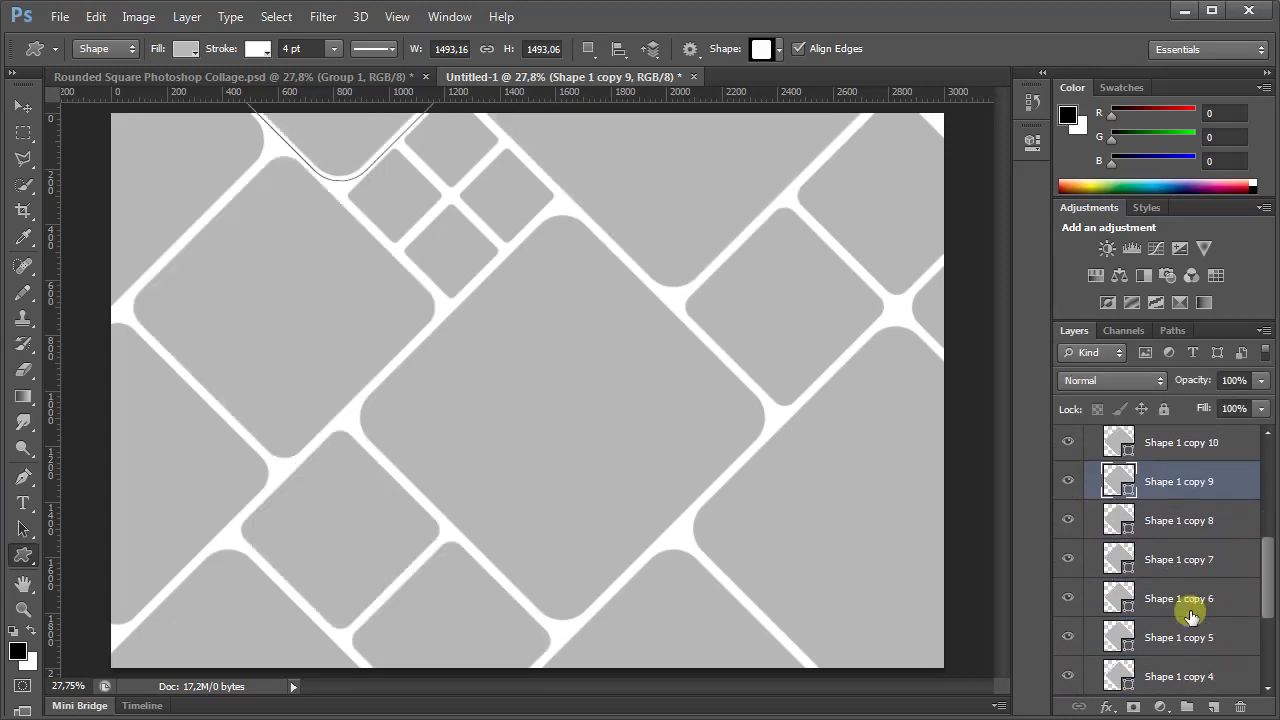
left_click(1066, 552)
left_click(1066, 552)
left_click(1066, 591)
left_click(1066, 591)
left_click(1066, 630)
left_click(1066, 630)
left_click(1068, 669)
left_click(1068, 669)
left_click(1175, 669)
scroll(1171, 646, "down", 3)
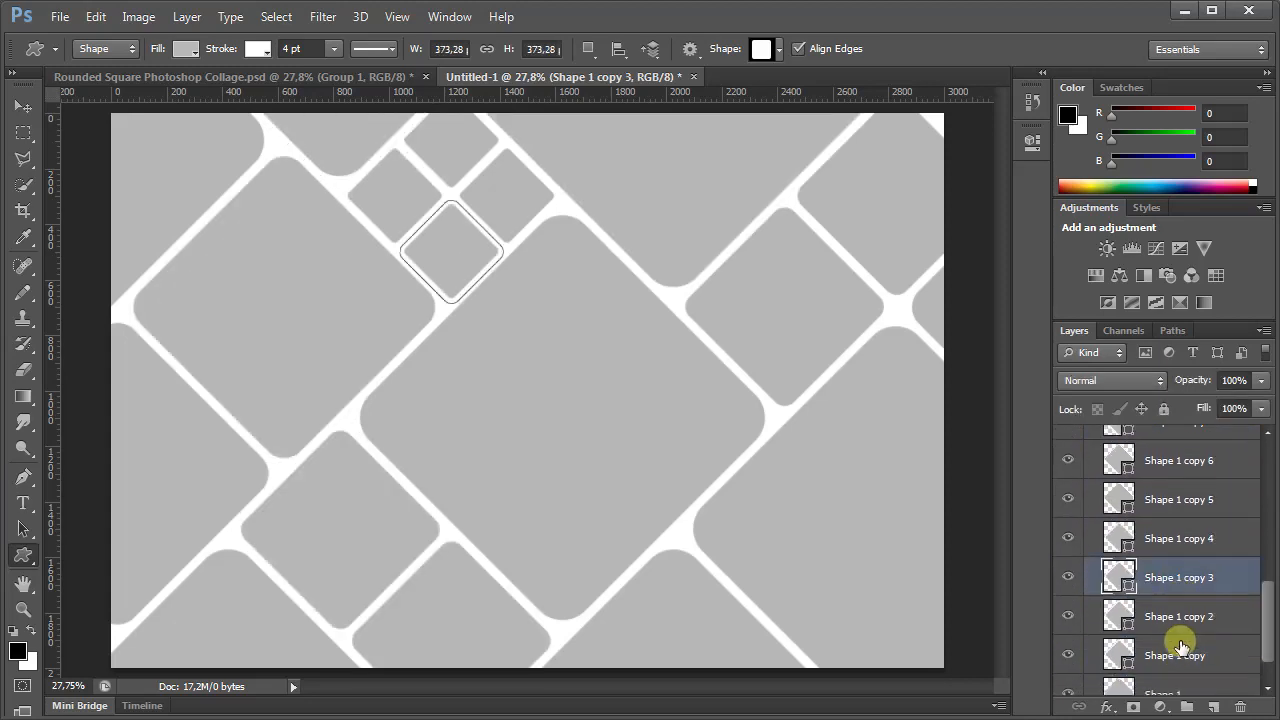
left_click(1069, 570)
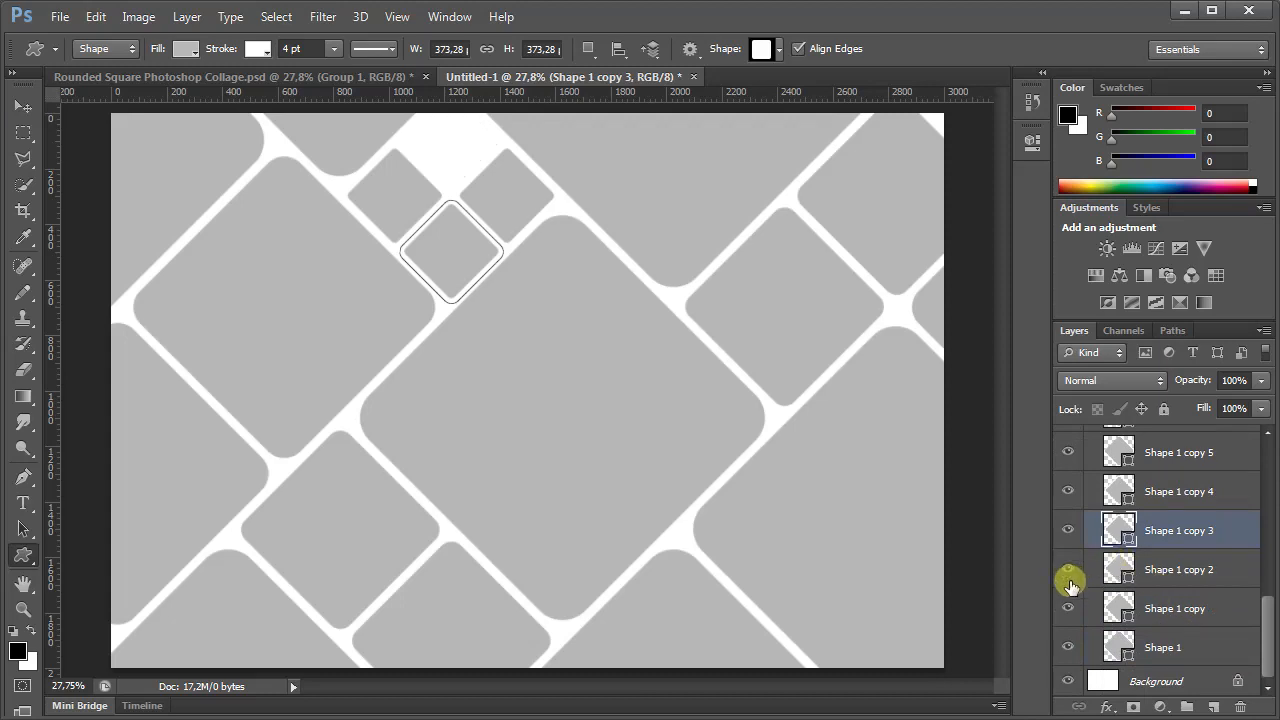
left_click(1068, 569)
left_click(1068, 607)
left_click(1068, 607)
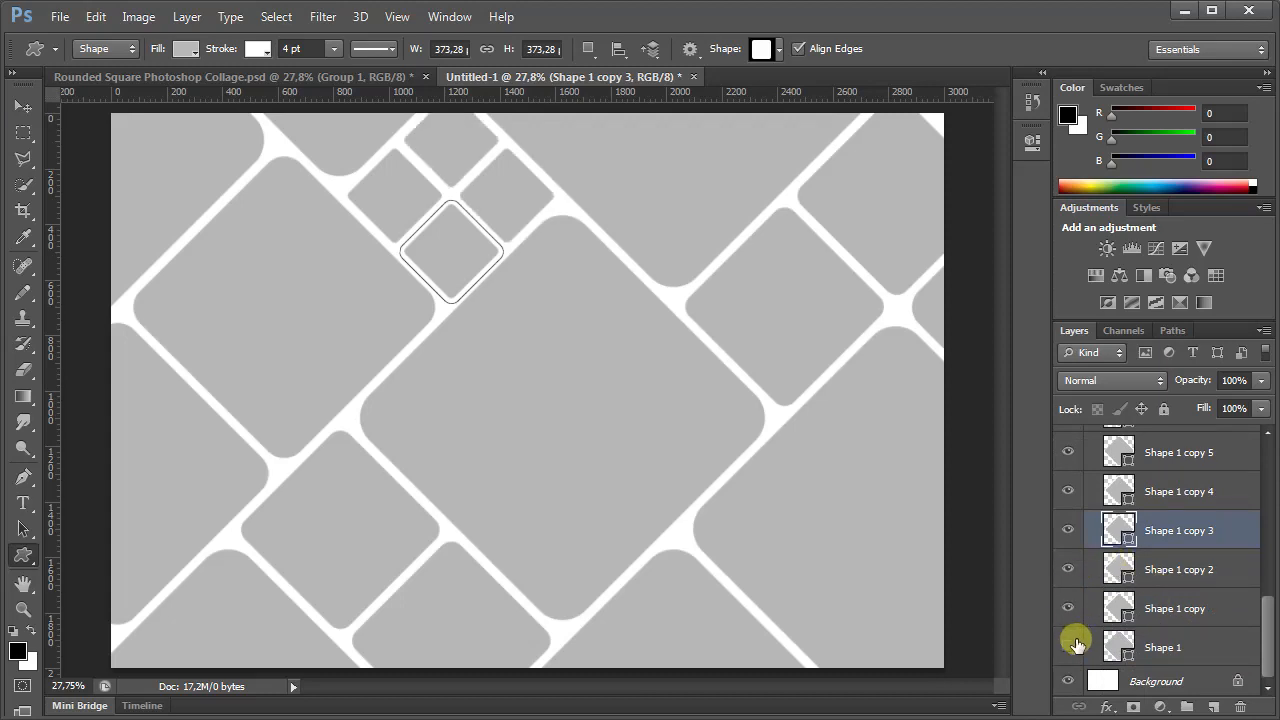
left_click(1070, 646)
left_click(1070, 646)
- Place the photo egypt-1002919_1920 directly above Shape 1 and clip it to the large central square
left_click(1155, 648)
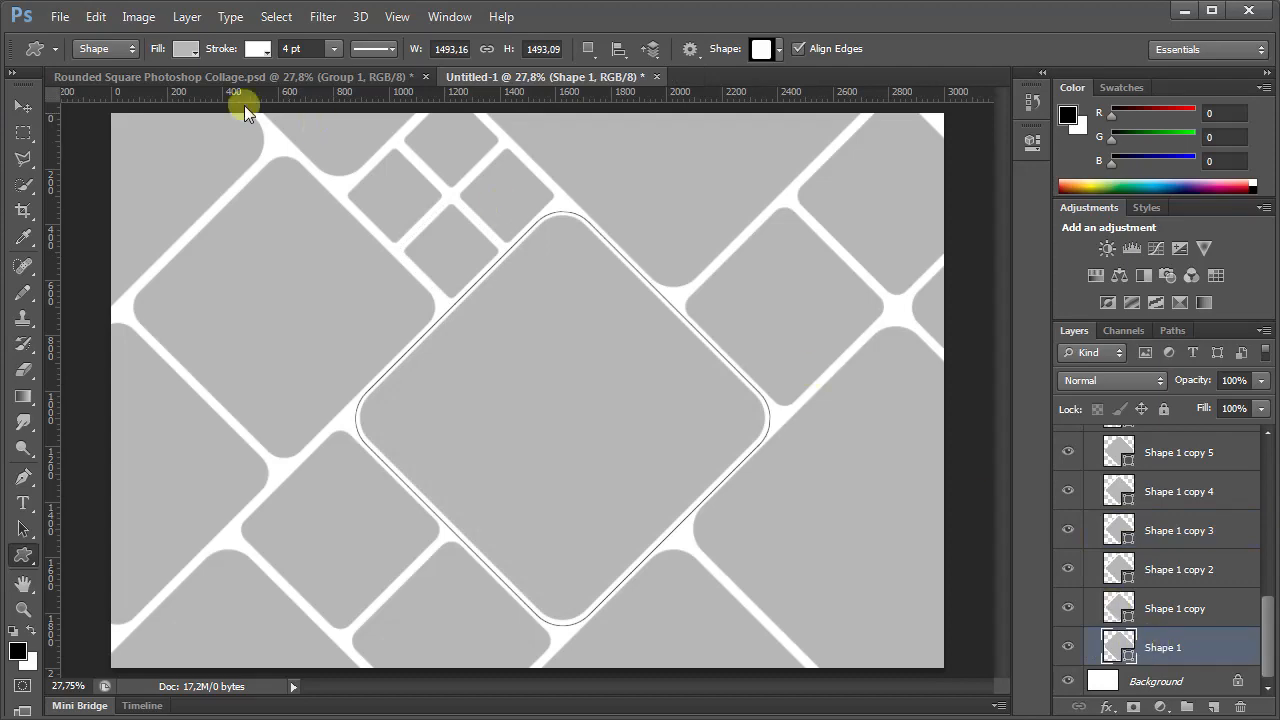
left_click(64, 18)
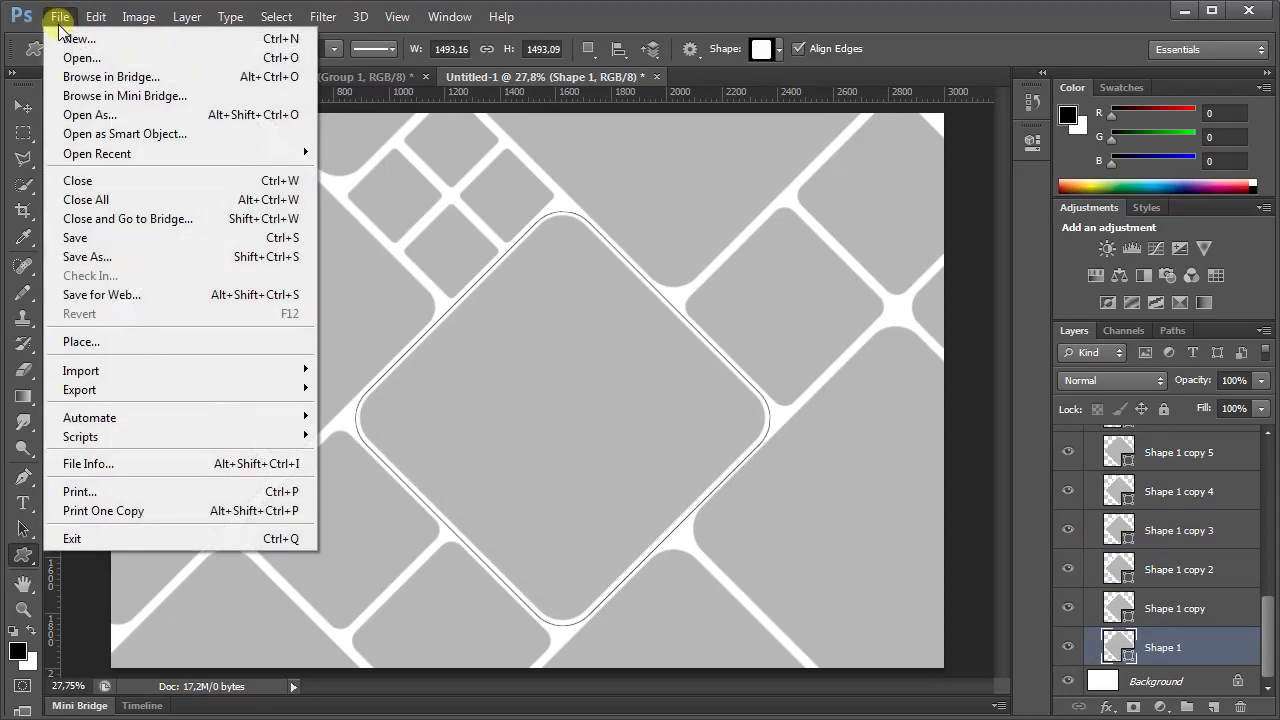
left_click(114, 342)
double_click(726, 230)
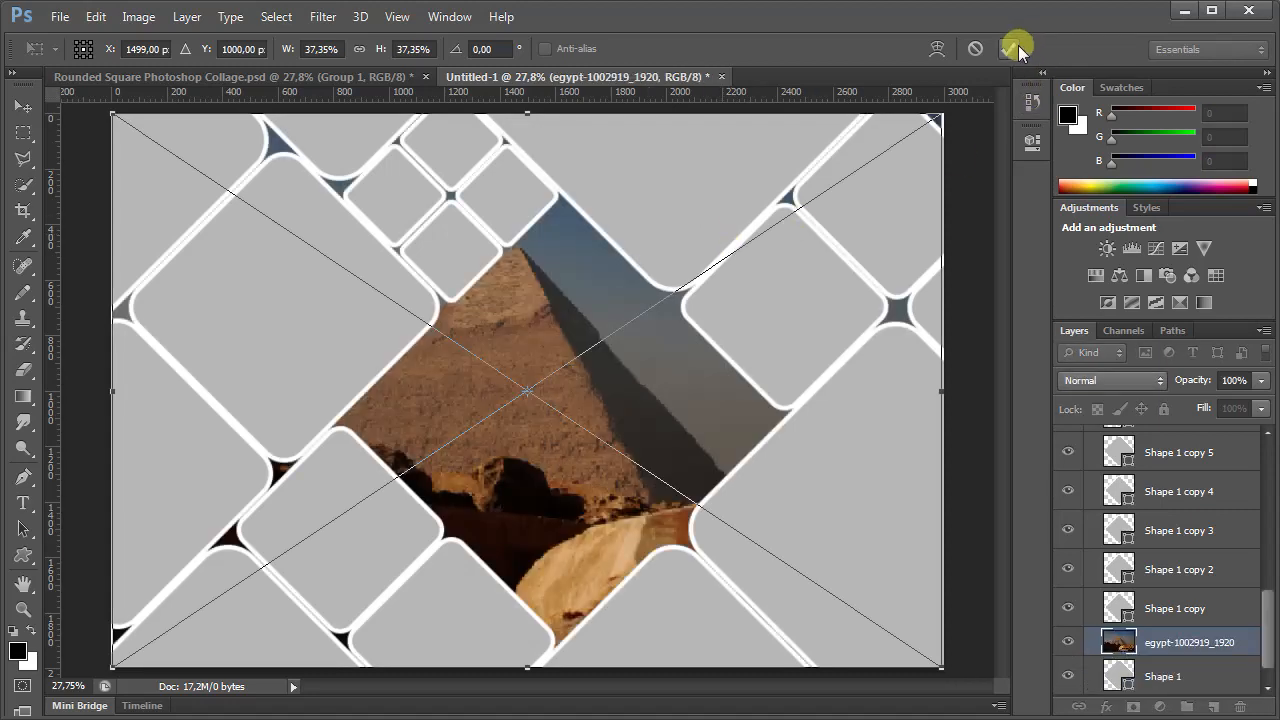
left_click(1010, 48)
left_click(187, 17)
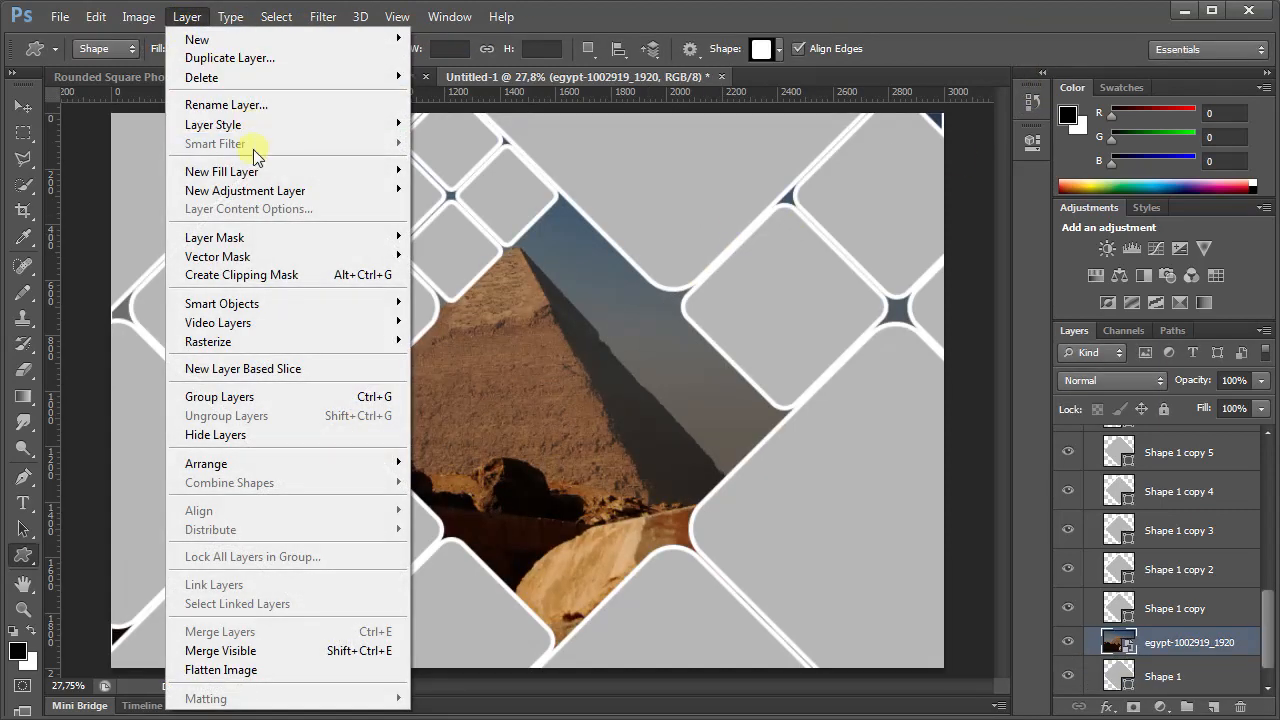
left_click(251, 272)
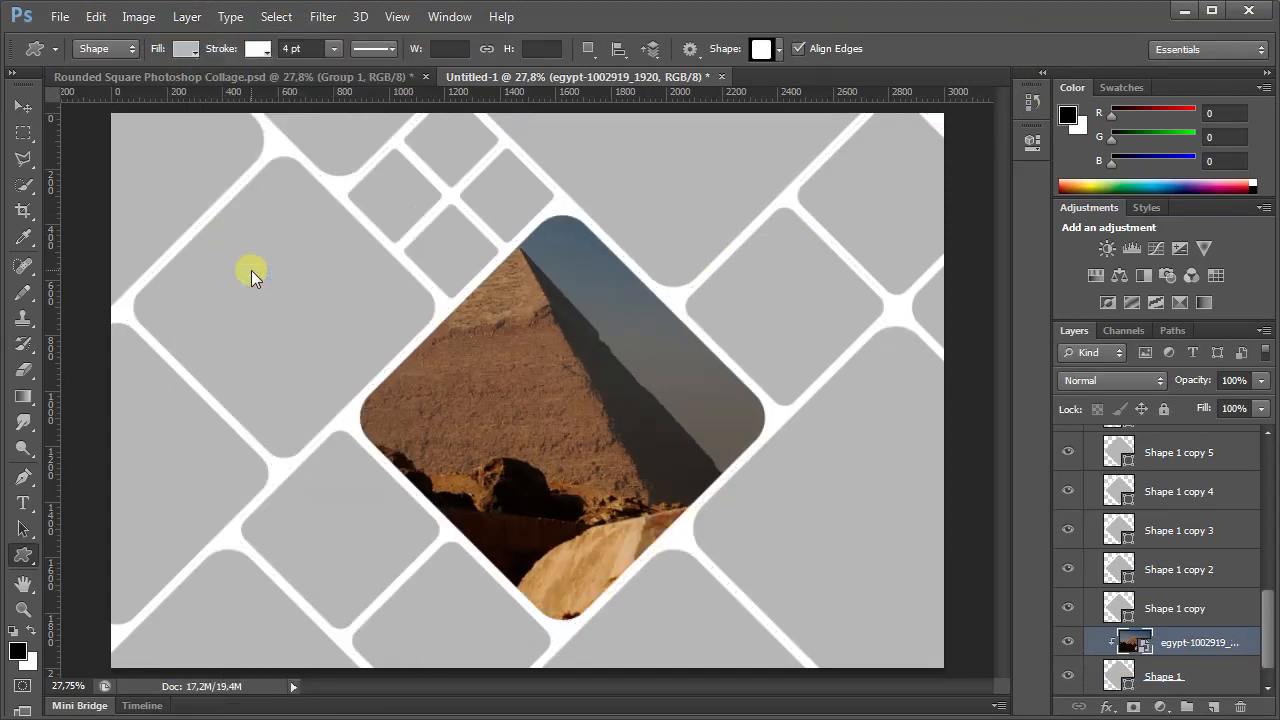
- Scale the pyramid photo to about 28% and reposition it so the pyramid sits inside the central square
key("ctrl+t")
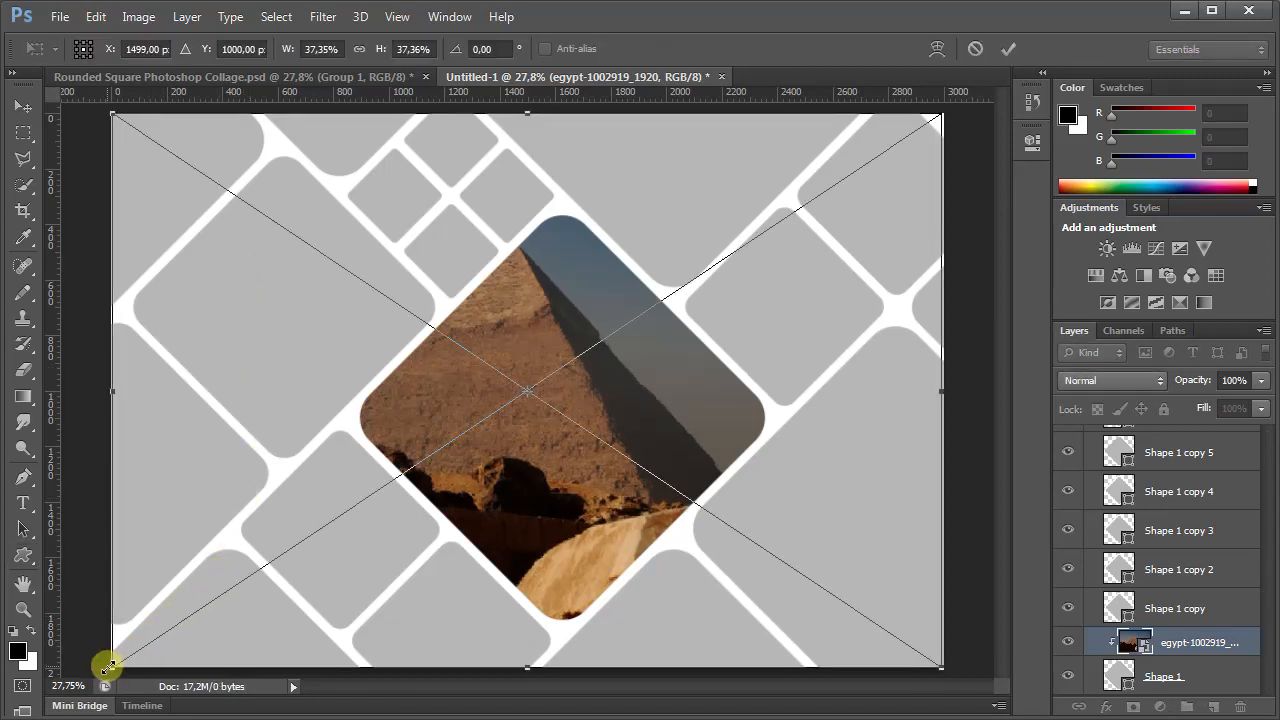
left_click_drag(107, 667, 180, 621)
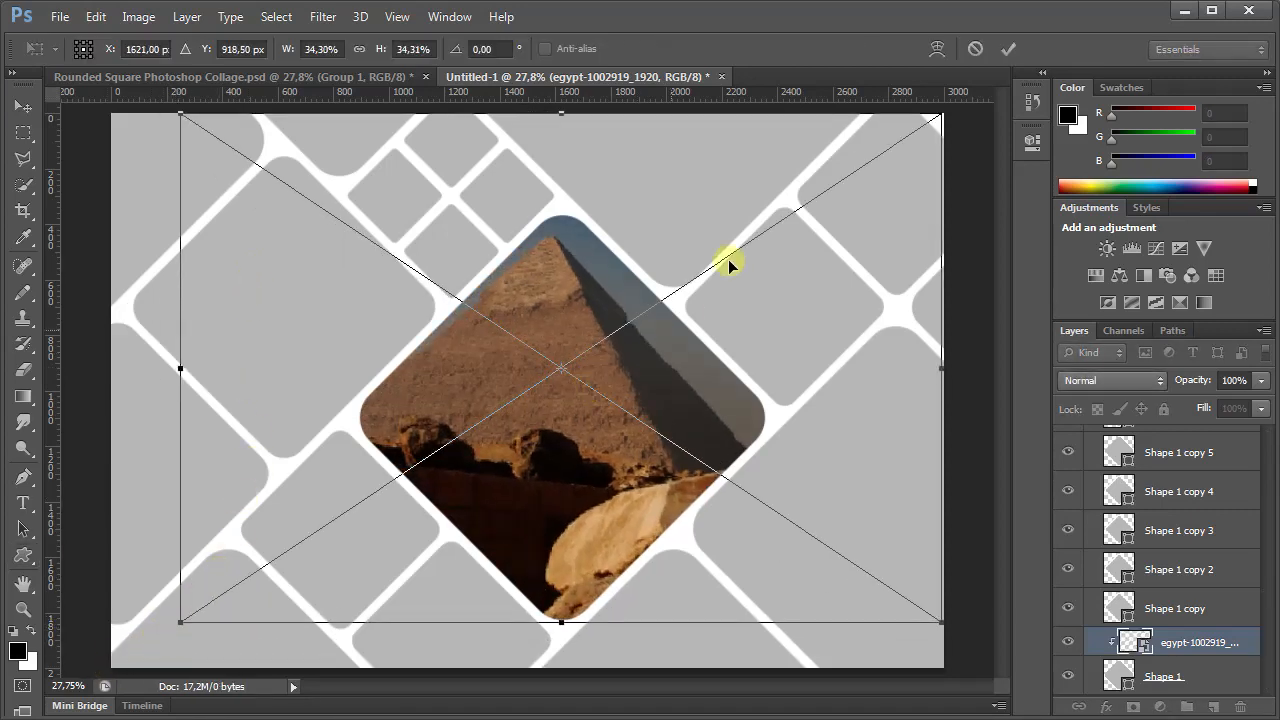
left_click_drag(944, 113, 831, 252)
left_click_drag(652, 383, 713, 389)
left_click(1015, 48)
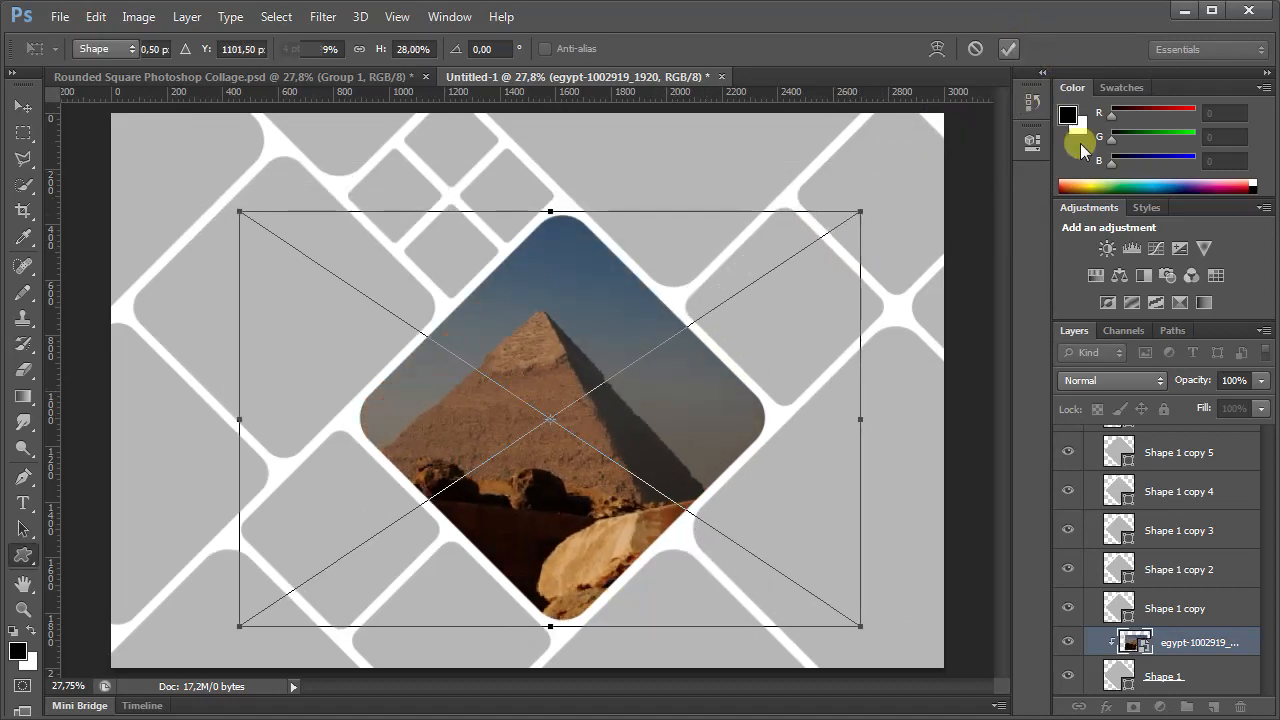
- Place the photo egypt-1002775_1920 directly above Shape 1 copy and clip it to that small square
left_click(1176, 612)
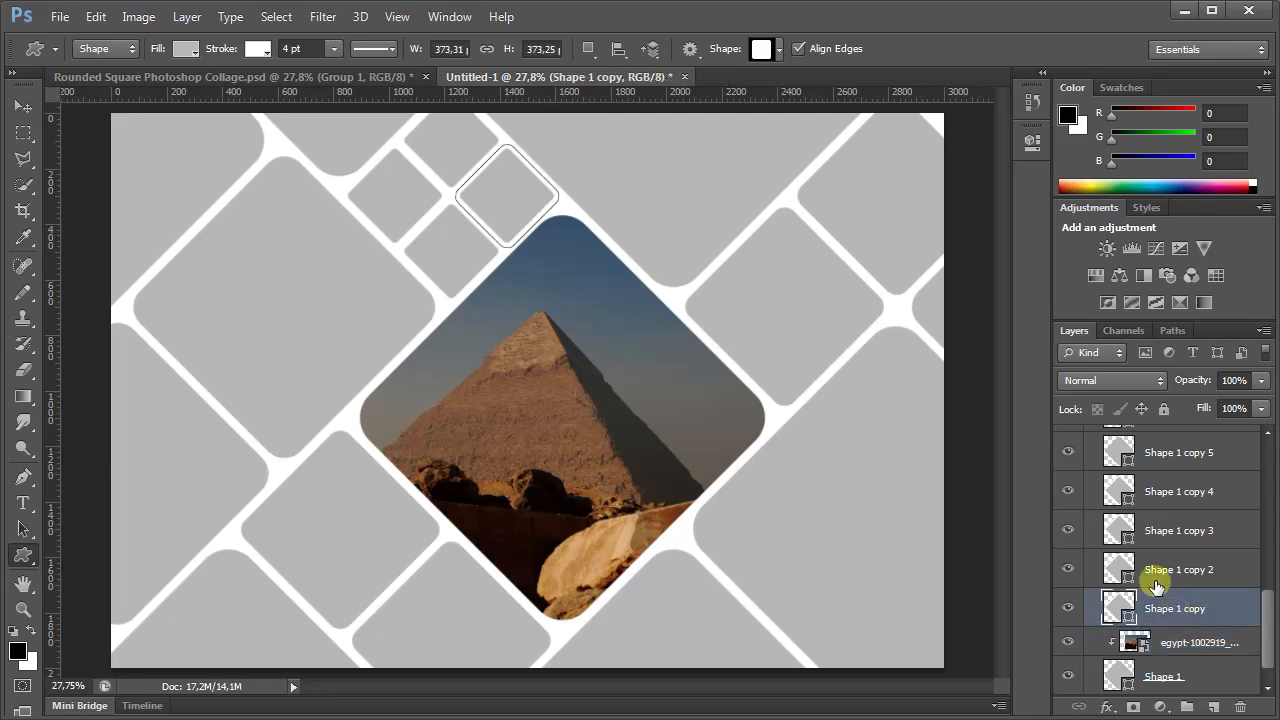
left_click(58, 17)
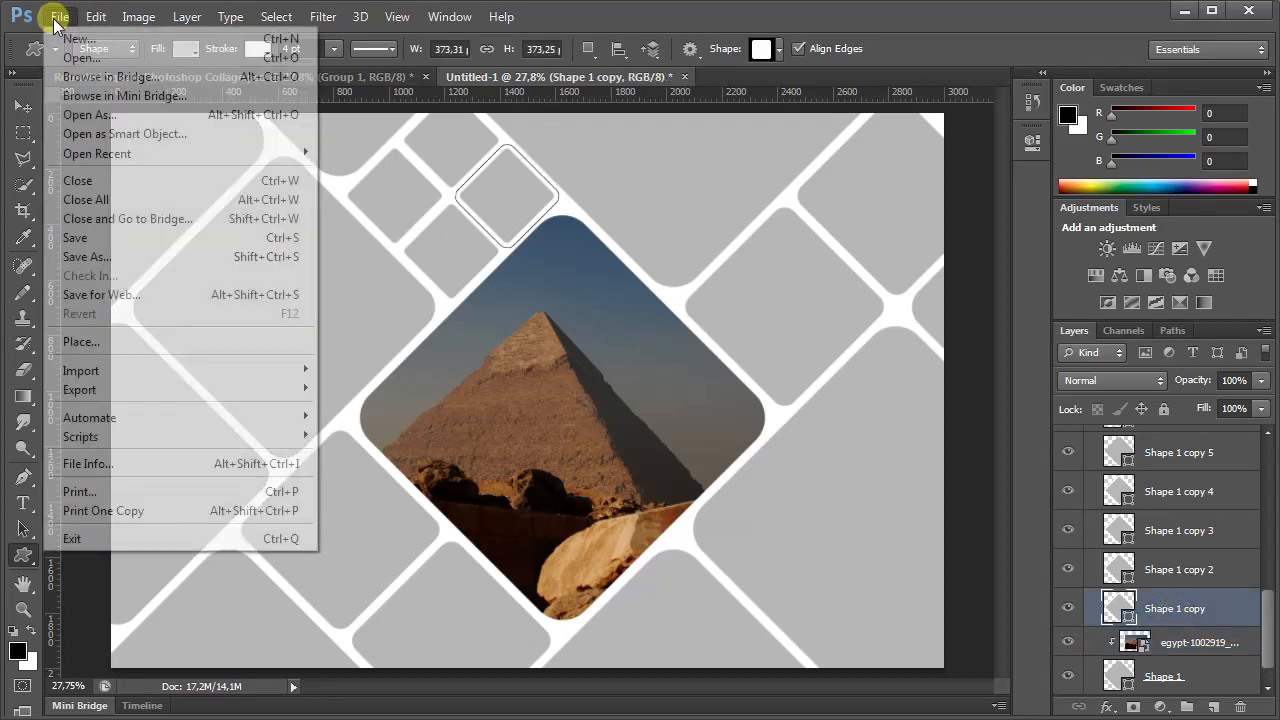
left_click(106, 344)
double_click(513, 212)
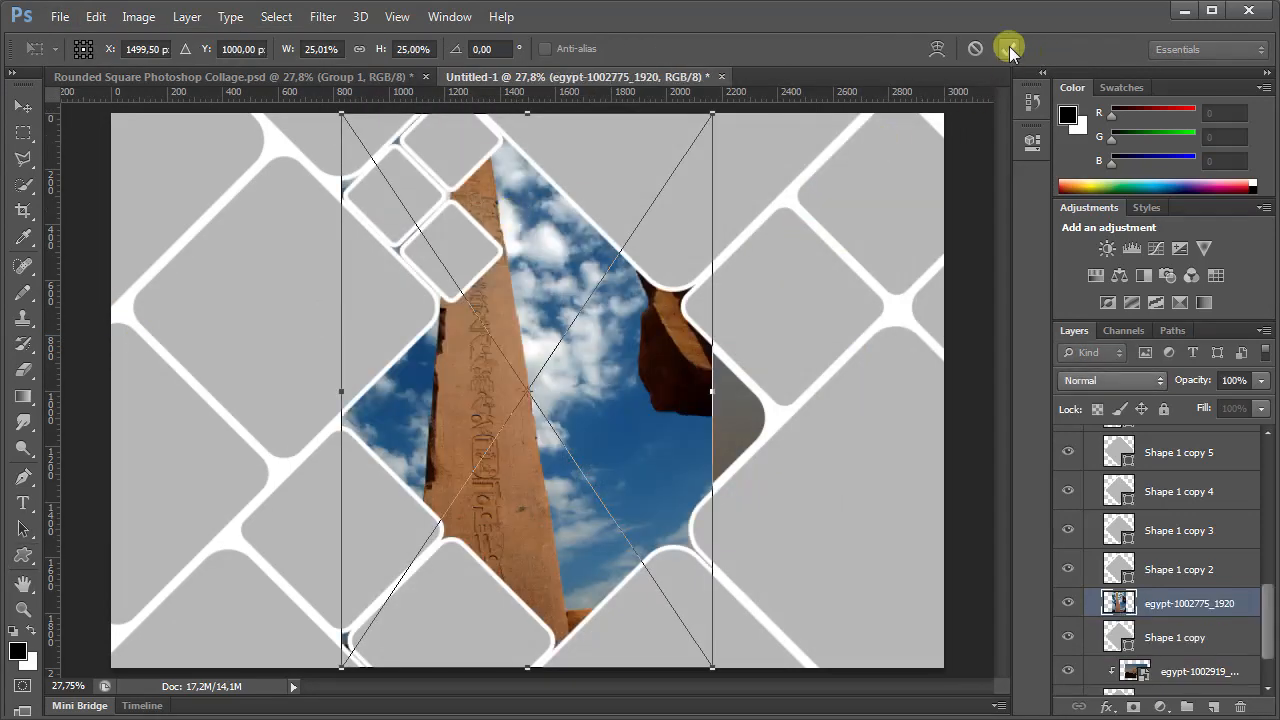
key("Return")
left_click(186, 17)
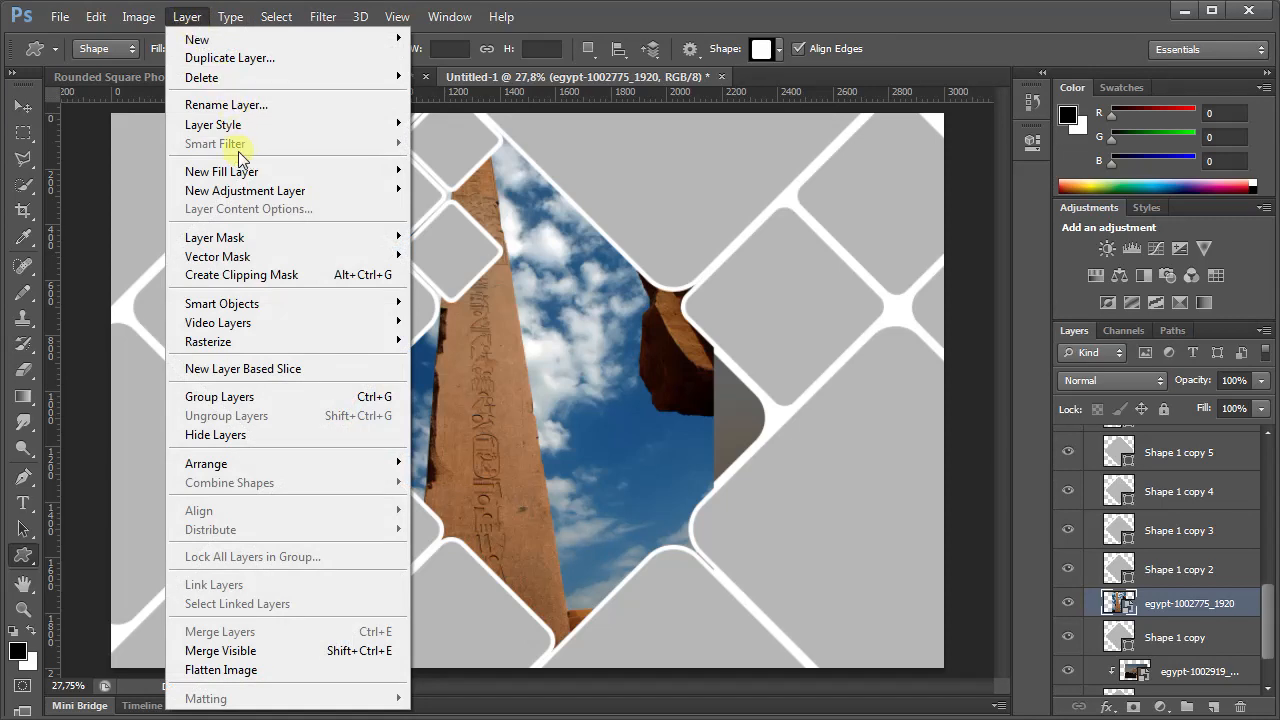
left_click(241, 277)
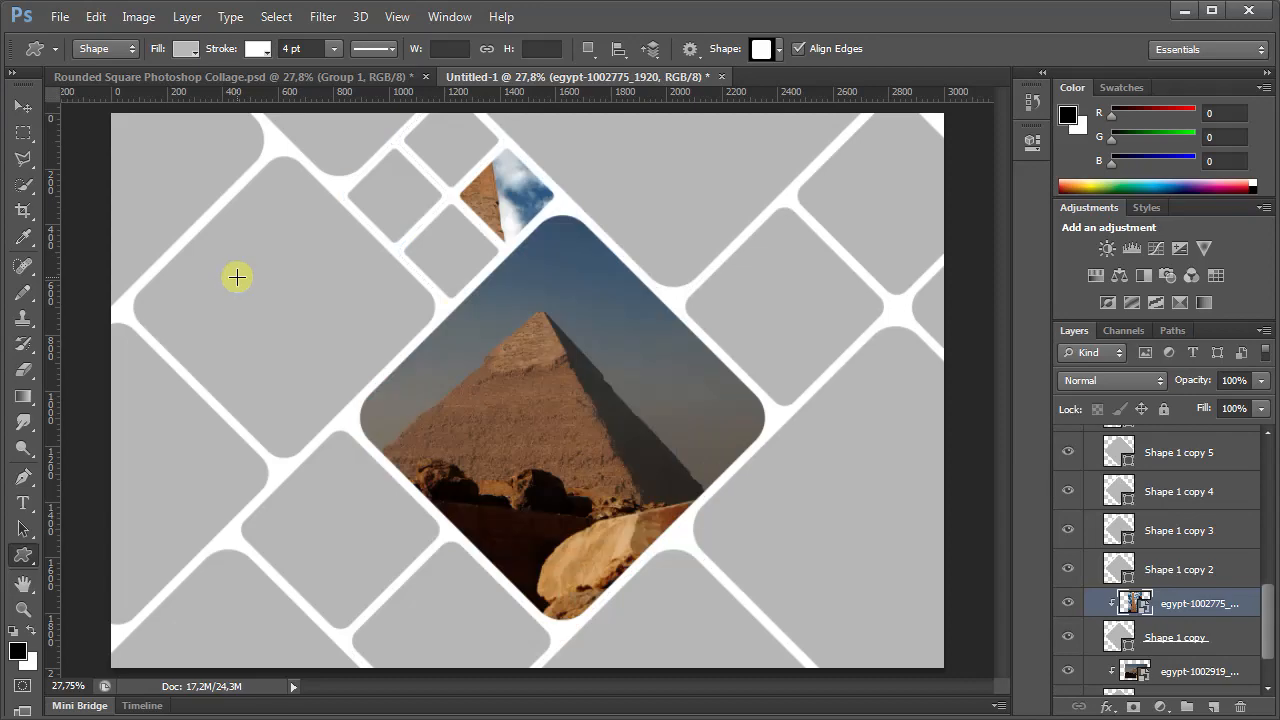
- Scale the obelisk photo egypt-1002775_1920 down to about 8% so the obelisk fits inside its small square
left_click(96, 17)
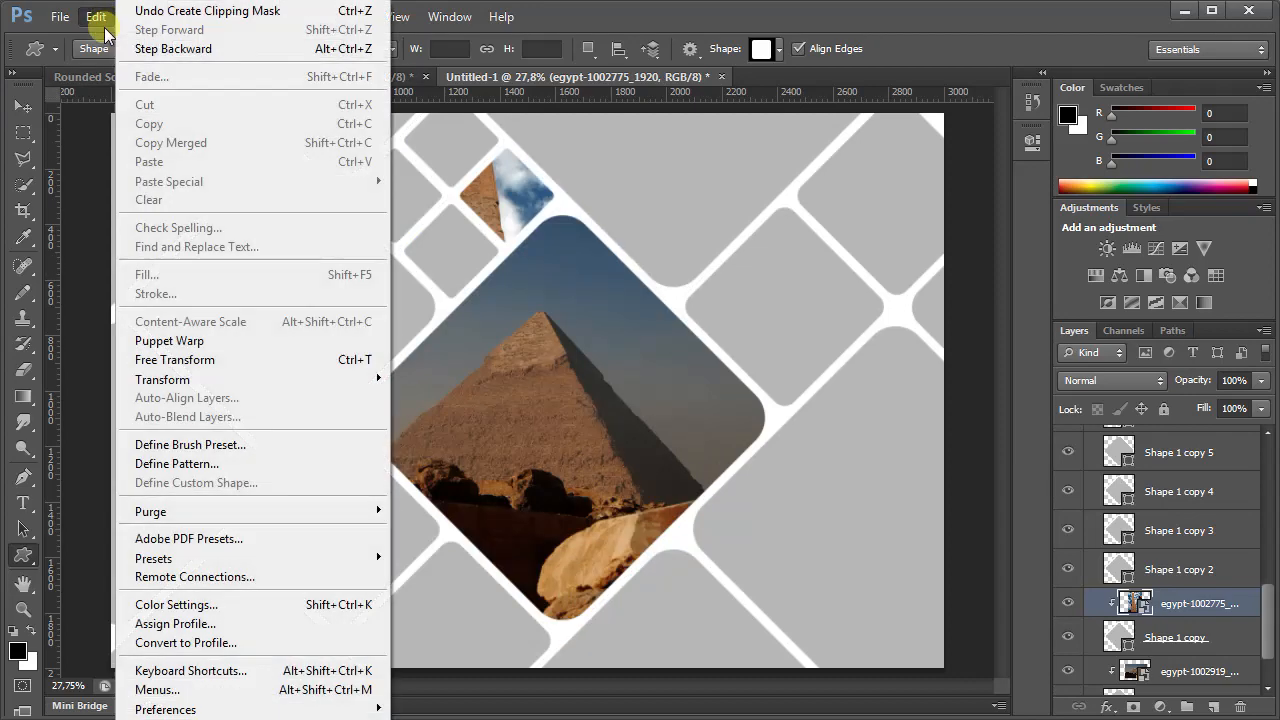
left_click(146, 359)
left_click_drag(340, 666, 555, 536)
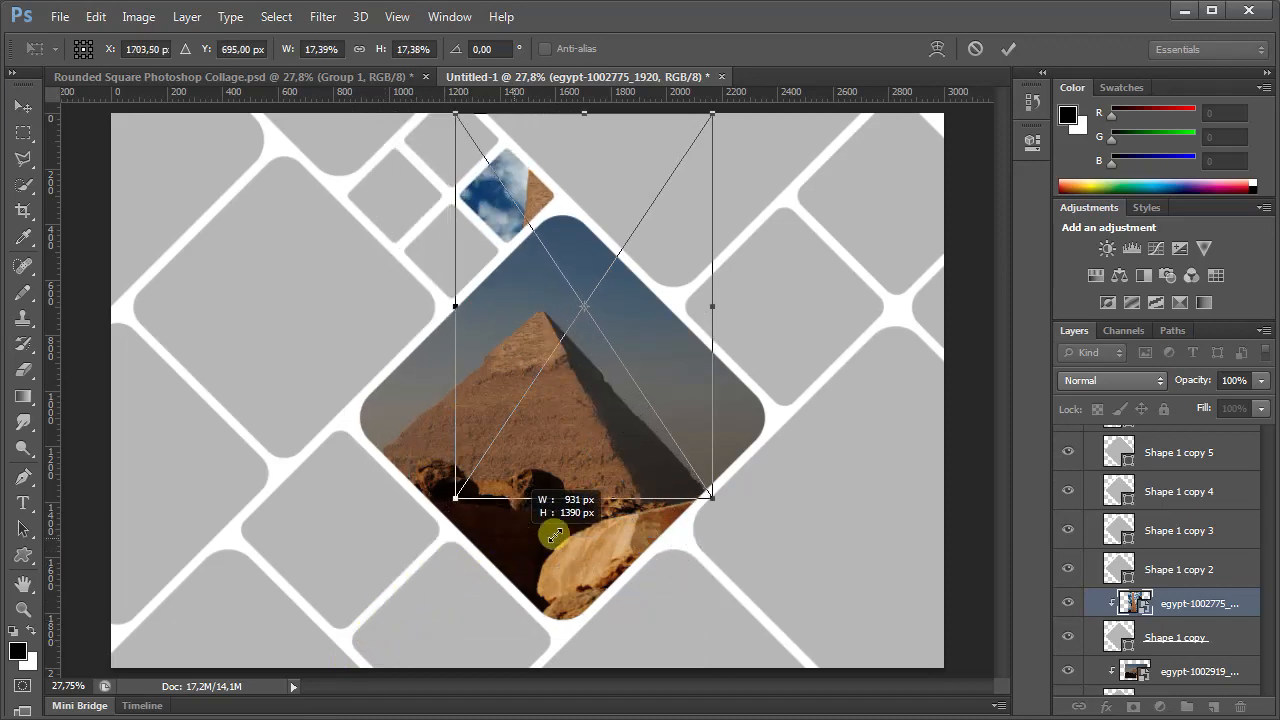
left_click_drag(711, 497, 572, 289)
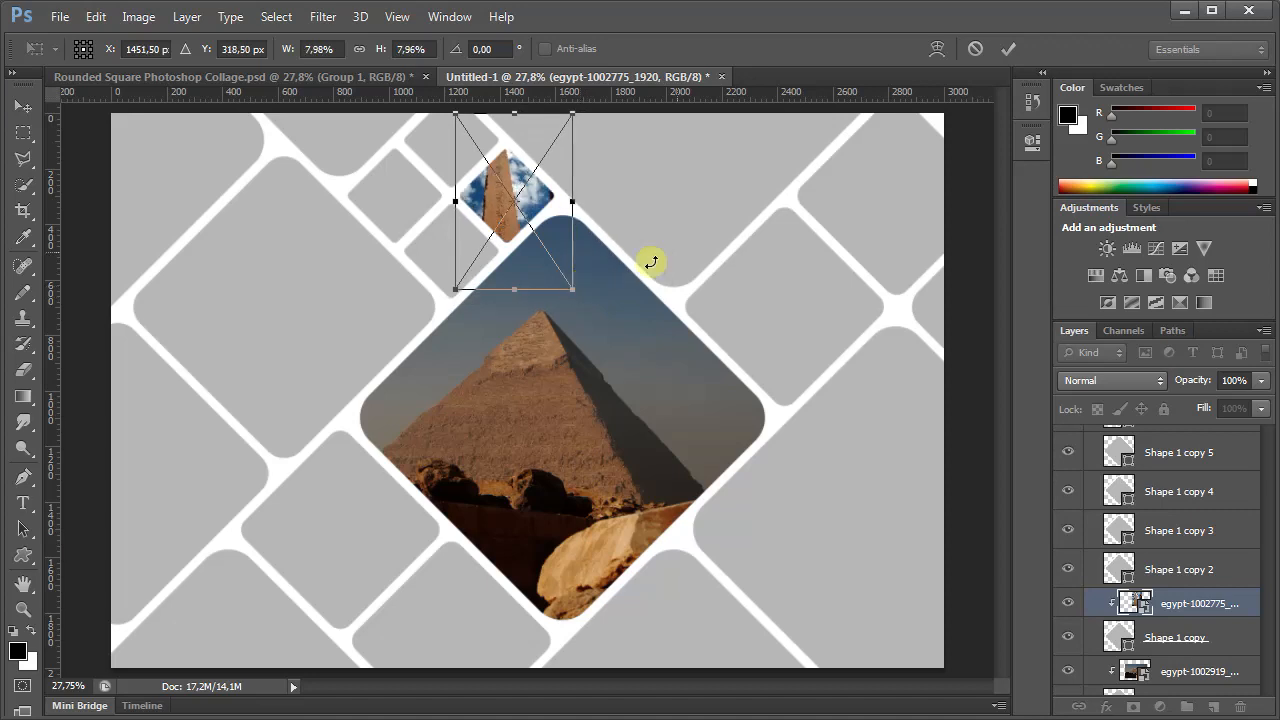
left_click(1008, 48)
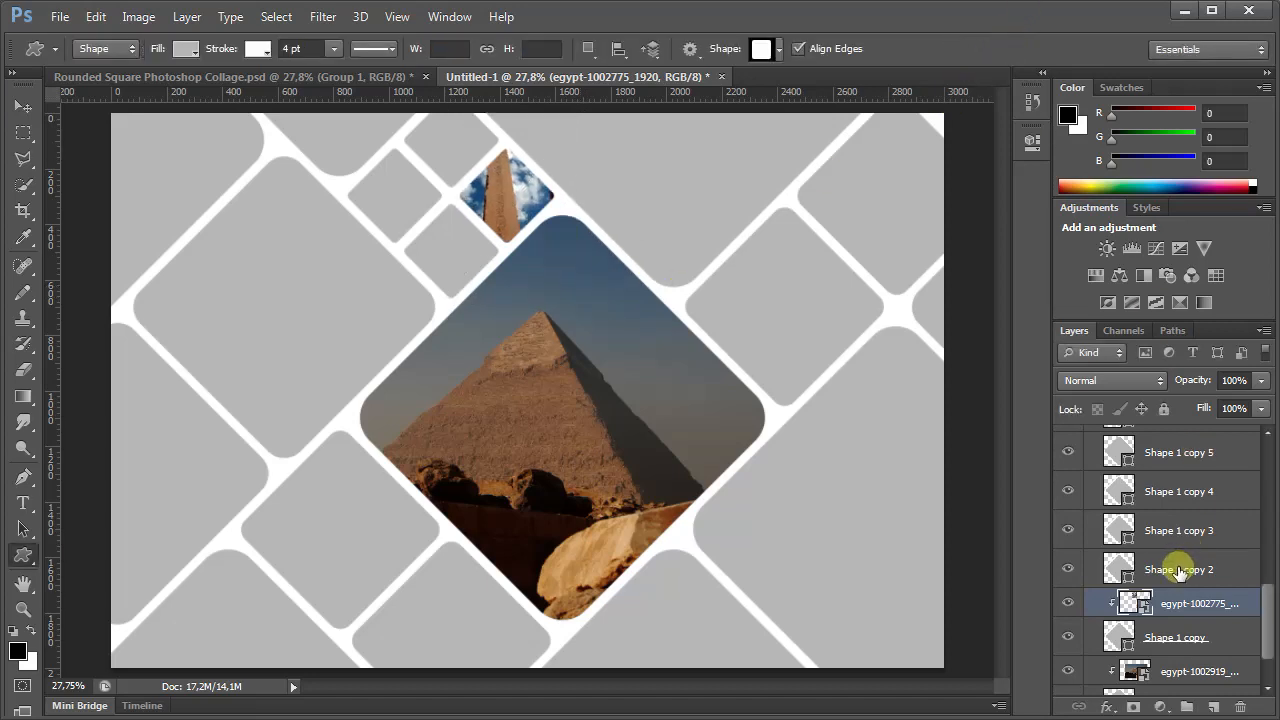
- Place the photo egypt-1002818_1920 directly above Shape 1 copy 2 and clip it to that small square
left_click(1180, 571)
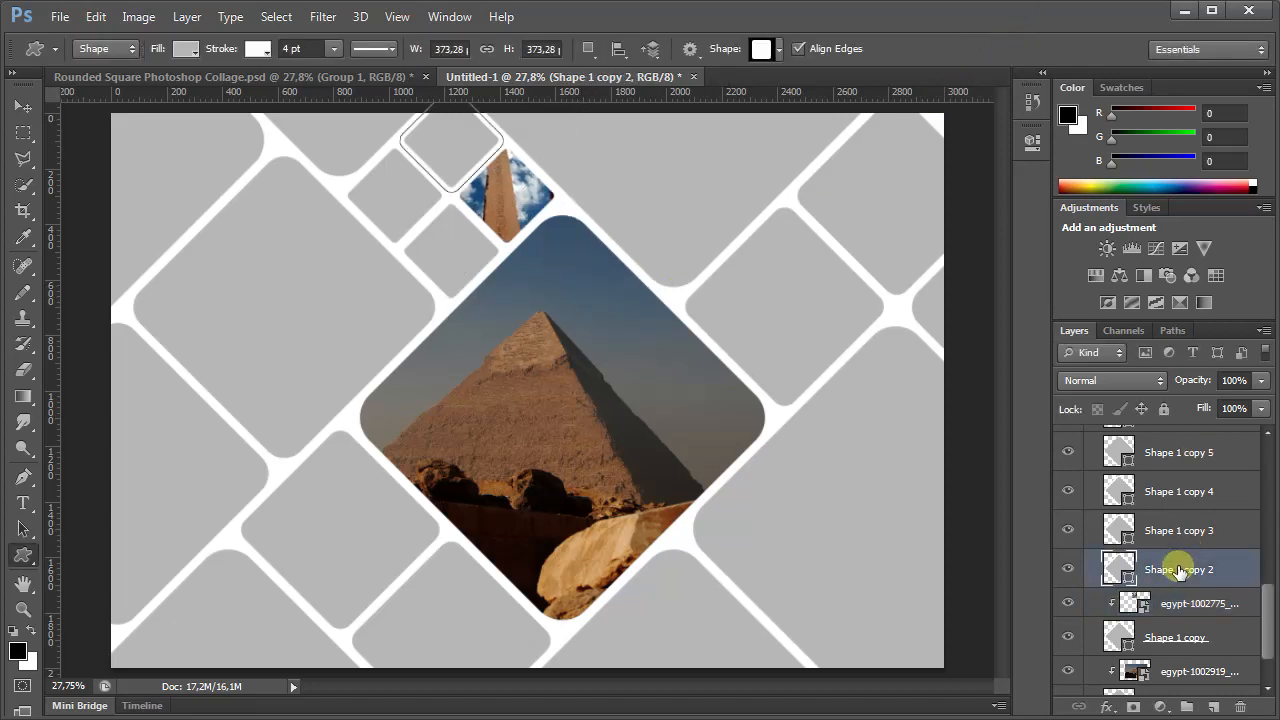
left_click(60, 17)
left_click(45, 337)
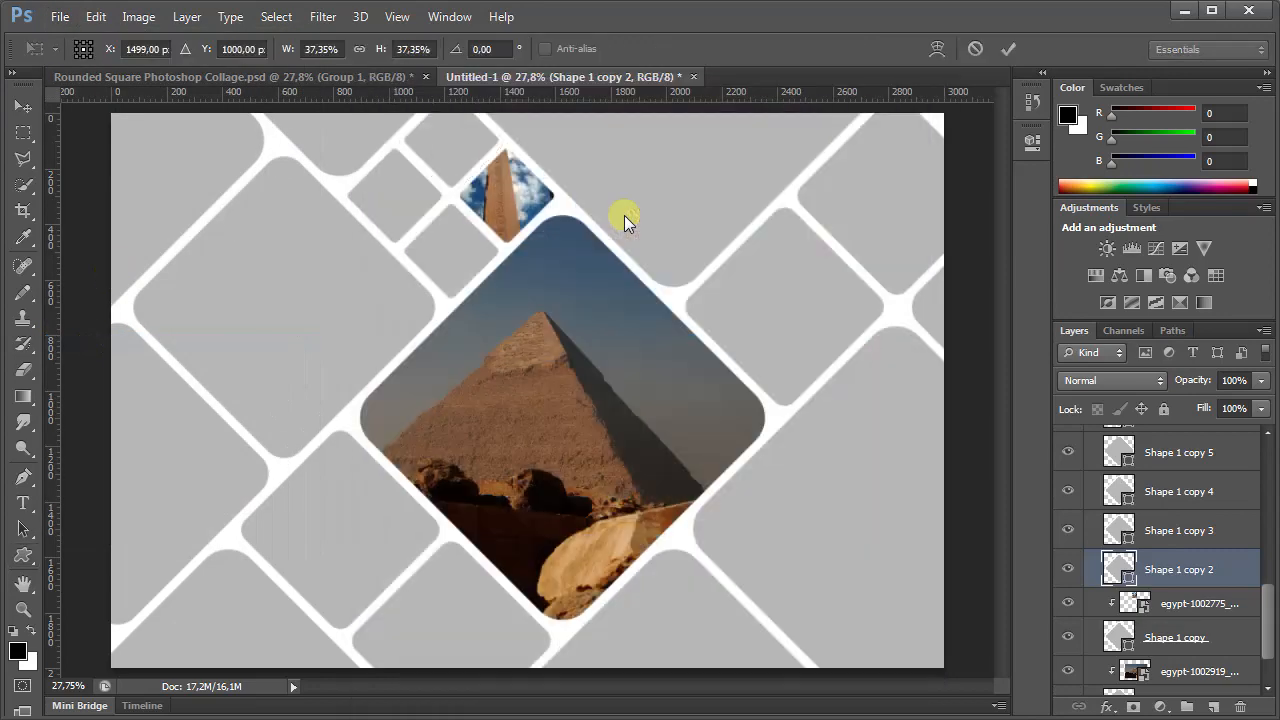
left_click(187, 17)
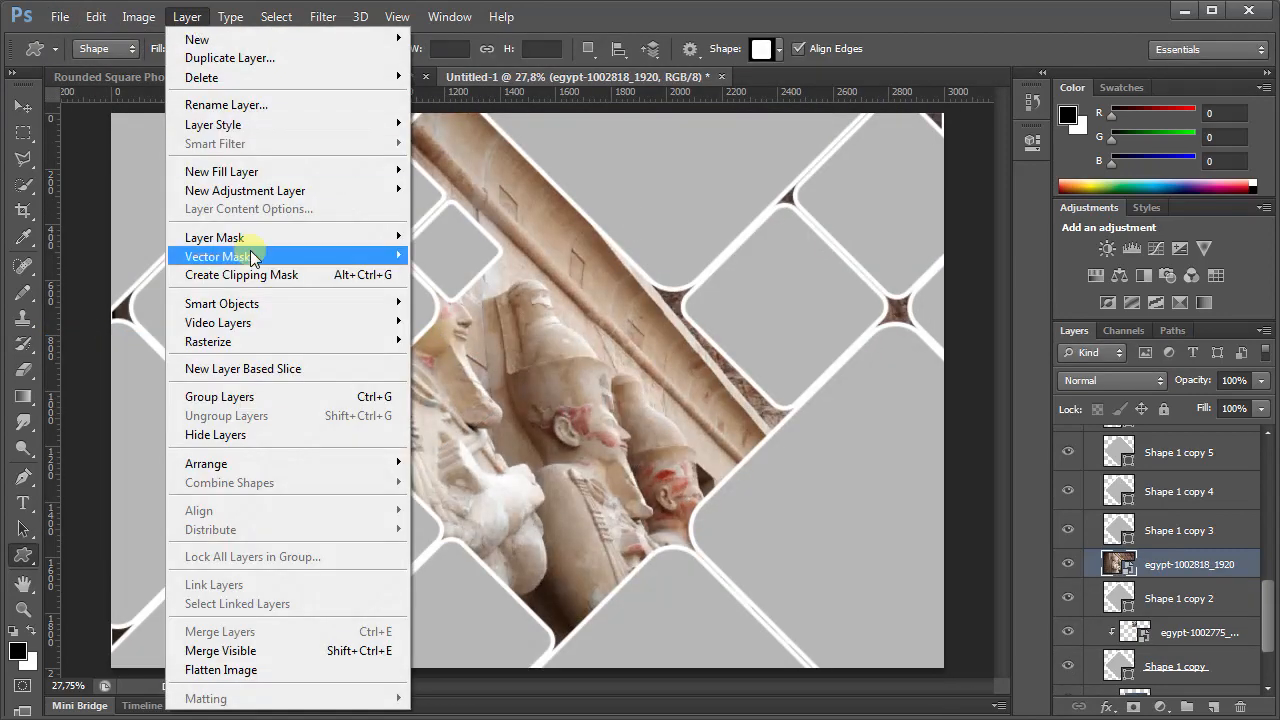
left_click(243, 274)
- Shrink the statue photo egypt-1002818_1920 so its statues fit inside the small square at the canvas's upper edge
left_click(96, 17)
left_click(185, 360)
left_click_drag(111, 668, 399, 484)
left_click_drag(944, 476, 536, 238)
left_click(1008, 48)
- Fill the small square Shape 1 copy 3 with a dark blue sampled from the sky in the central pyramid photo
left_click(1163, 527)
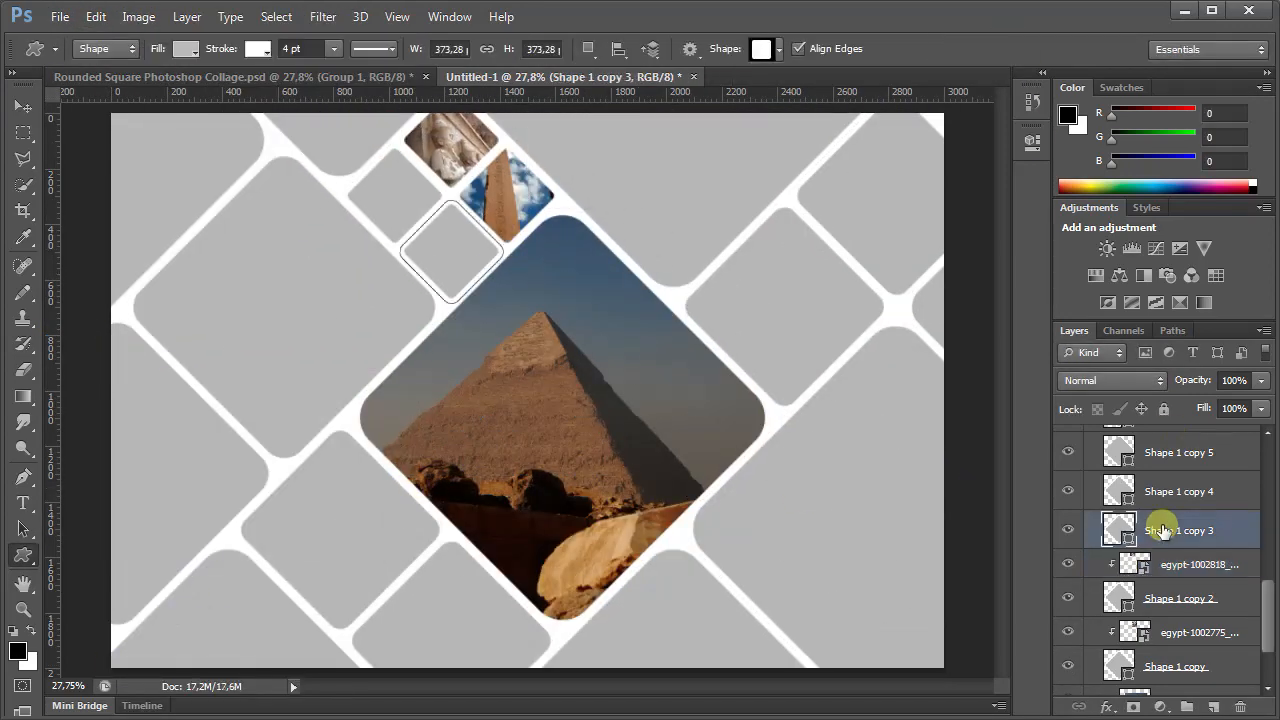
left_click(96, 17)
left_click(580, 8)
left_click(186, 49)
left_click(276, 93)
left_click(560, 233)
left_click(954, 407)
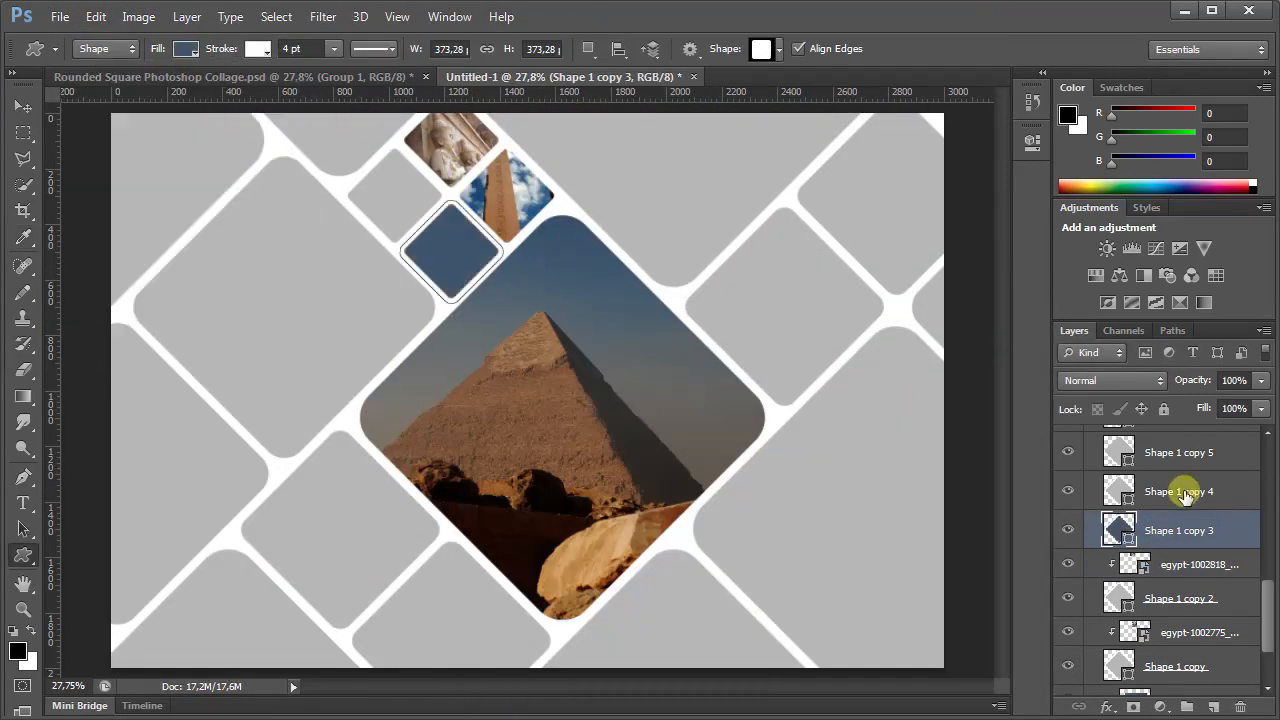
- Place the photo egypt-1179193_1920 directly above Shape 1 copy 4 and clip it to that small square
left_click(1184, 491)
left_click(60, 17)
left_click(80, 341)
double_click(824, 216)
left_click(1008, 48)
left_click(187, 17)
left_click(240, 274)
- Shrink the photo egypt-1179193_1920 and reposition it so the sphinx sits inside its small square
left_click(96, 17)
left_click(185, 360)
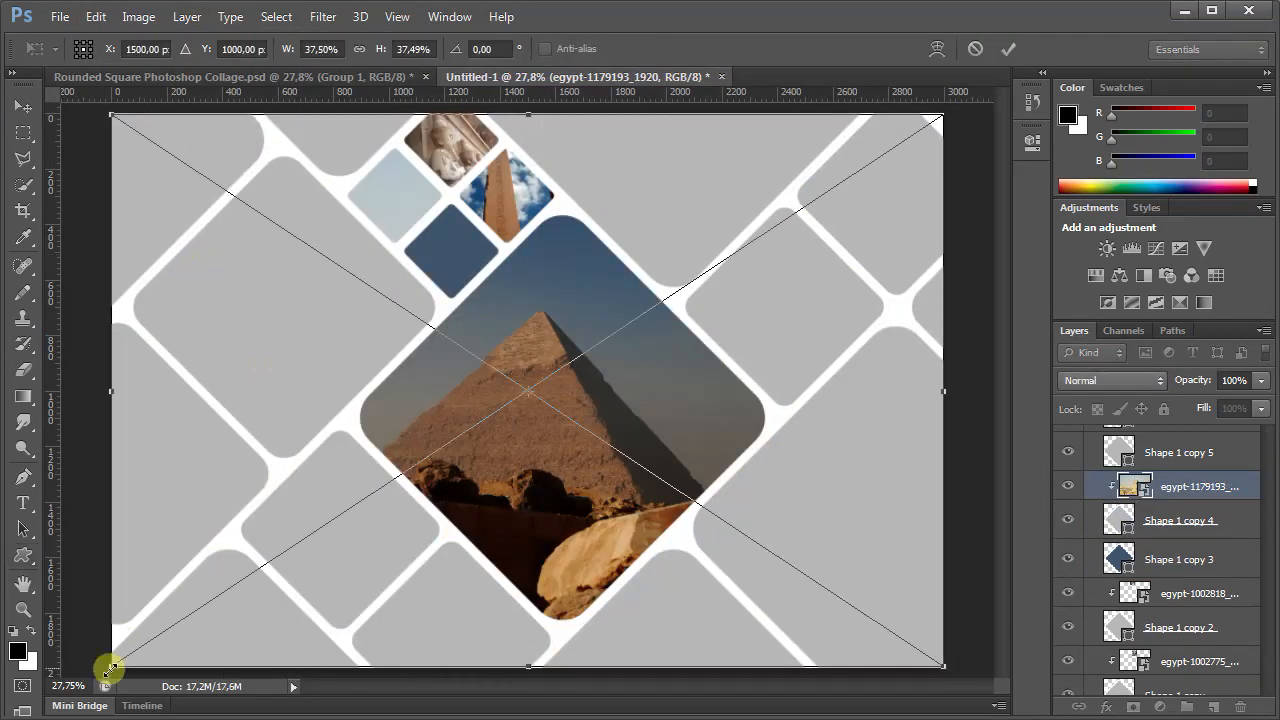
left_click_drag(111, 668, 348, 508)
left_click_drag(944, 508, 586, 271)
left_click_drag(586, 115, 543, 144)
left_click_drag(464, 210, 398, 208)
left_click(1008, 48)
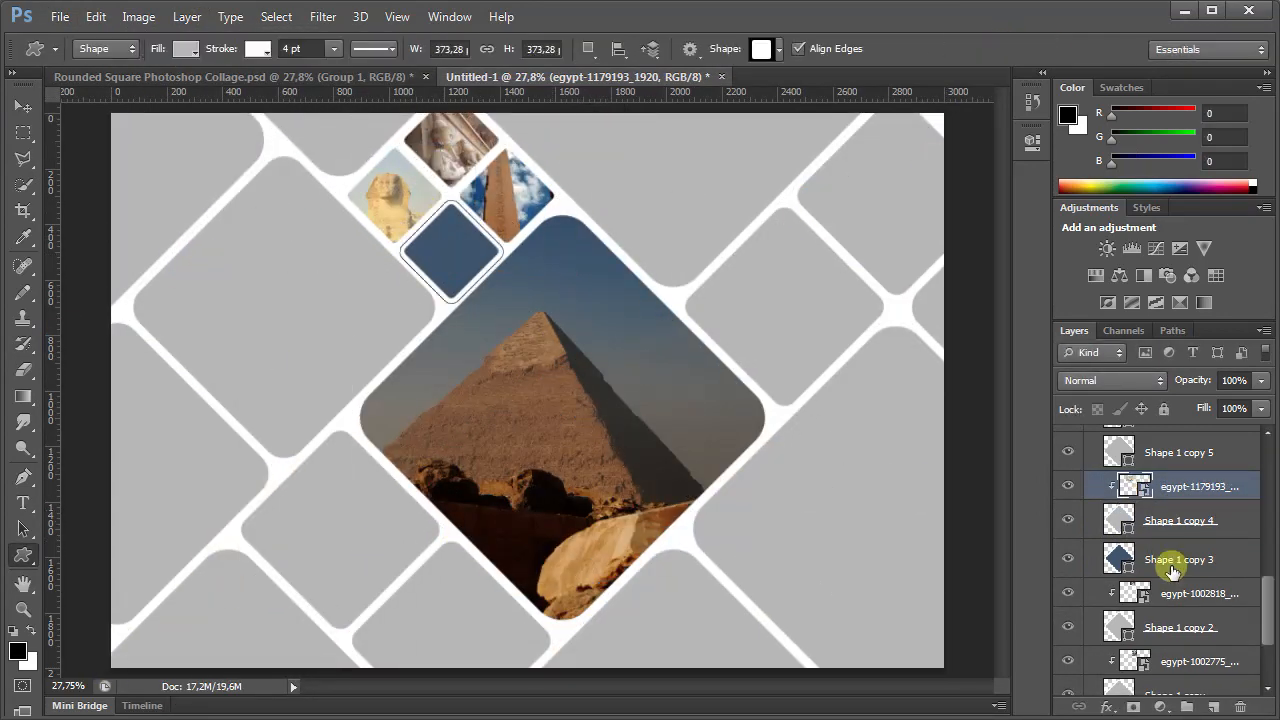
- Change the fill of Shape 1 copy 3 to a lighter grayish blue sampled near the sky of the obelisk photo
left_click(1171, 563)
left_click(186, 49)
left_click(280, 89)
left_click(510, 174)
left_click(476, 199)
left_click(480, 192)
left_click(953, 409)
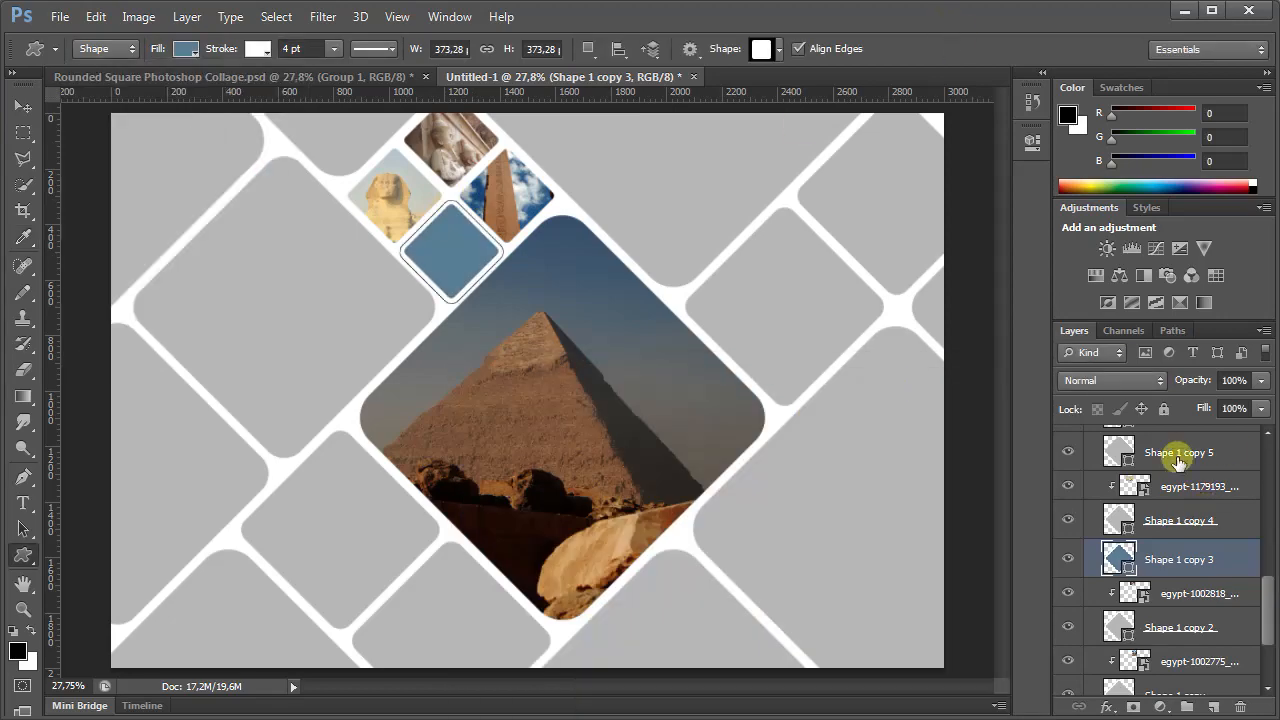
- Place the photo egypt-1744581_1280 directly above Shape 1 copy 5 and clip it to that square
left_click(1177, 457)
left_click(59, 18)
left_click(80, 341)
double_click(832, 364)
left_click_drag(483, 335, 483, 329)
left_click(1008, 48)
left_click(187, 17)
left_click(240, 275)
- Shrink the hieroglyph photo egypt-1744581_1280 so more of its figures show while it still fills the square
left_click(96, 17)
left_click(185, 360)
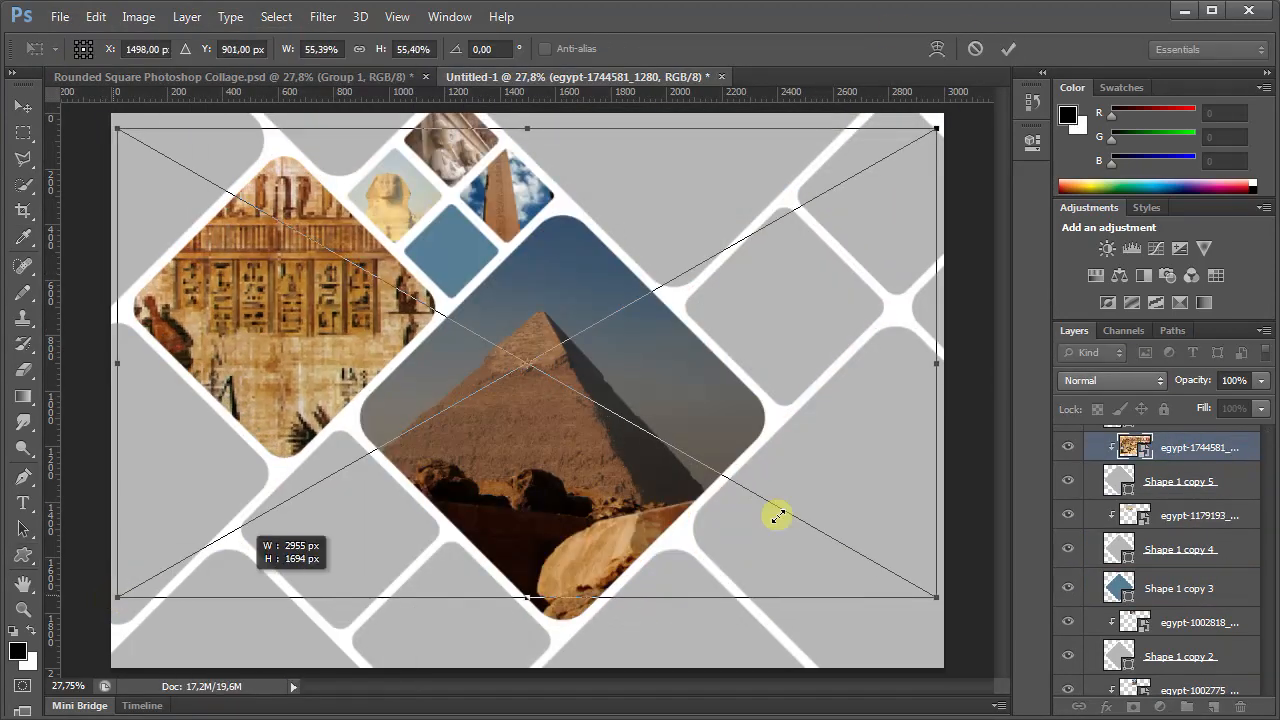
left_click_drag(937, 128, 890, 155)
left_click_drag(889, 597, 667, 467)
left_click(1008, 48)
- Place the photo egypt-1291004_1920 directly above Shape 1 copy 6 and clip it to that square
scroll(1180, 500, "up", 3)
left_click(1180, 503)
left_click(59, 17)
left_click(80, 341)
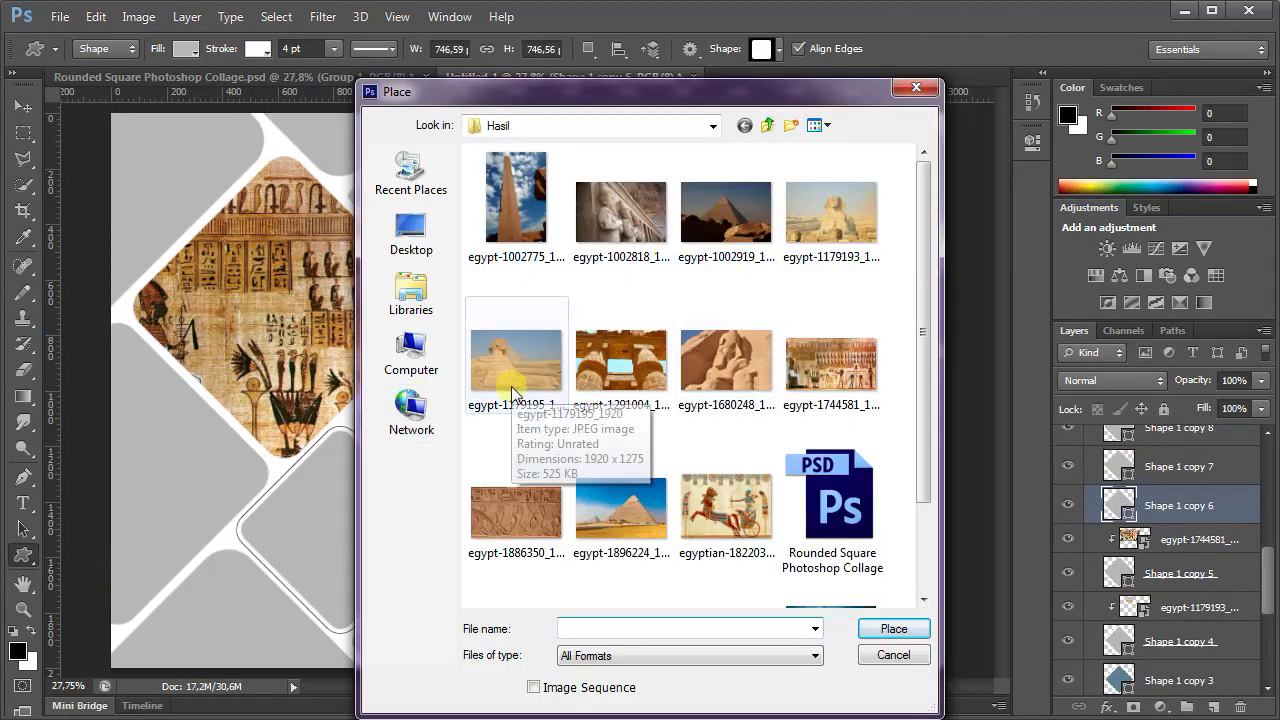
double_click(617, 363)
left_click(1008, 48)
left_click(187, 17)
left_click(230, 275)
- Shrink the temple photo egypt-1291004_1920 so its columns and ceiling fit inside the square below the hieroglyphs
left_click(96, 17)
left_click(185, 360)
left_click_drag(113, 667, 154, 637)
left_click_drag(942, 115, 535, 520)
left_click(1008, 48)
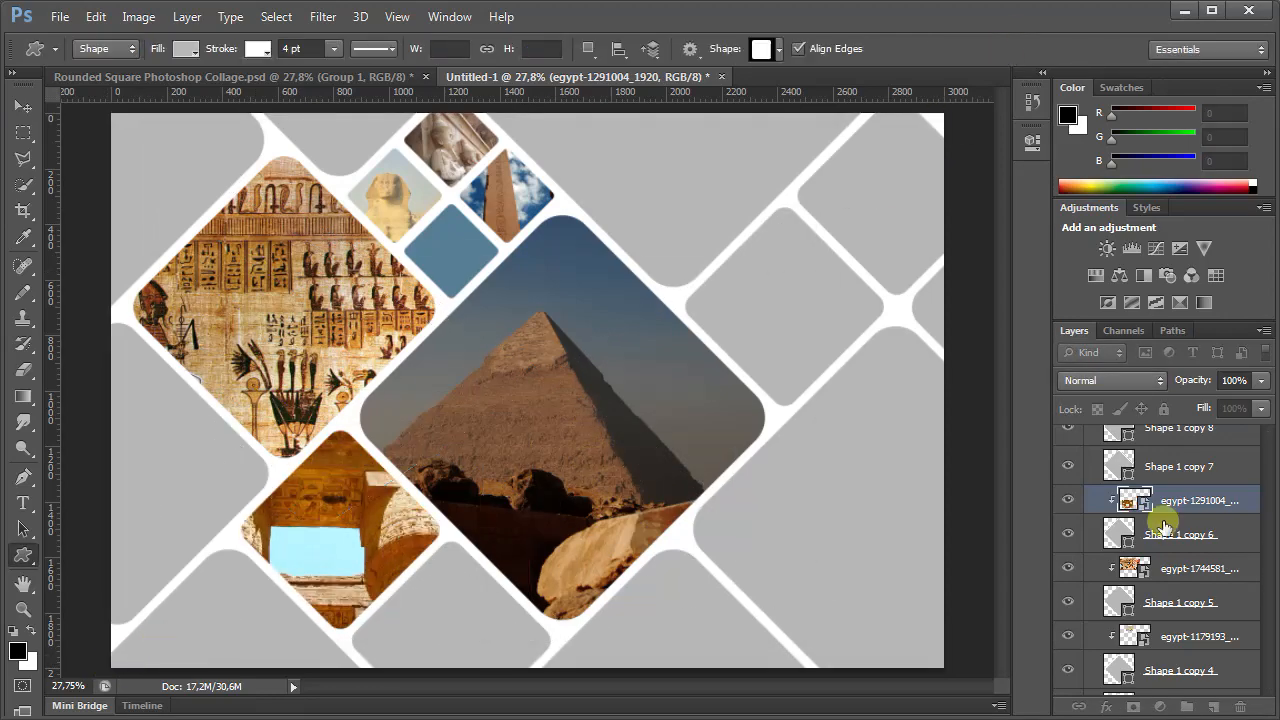
- Place the photo egypt-1680248_1920 directly above Shape 1 copy 7, moved over that square, and clip it to the shape
left_click(1180, 467)
left_click(59, 17)
left_click(80, 341)
double_click(734, 377)
left_click_drag(540, 400, 507, 553)
left_click(1011, 48)
left_click(187, 17)
left_click(222, 275)
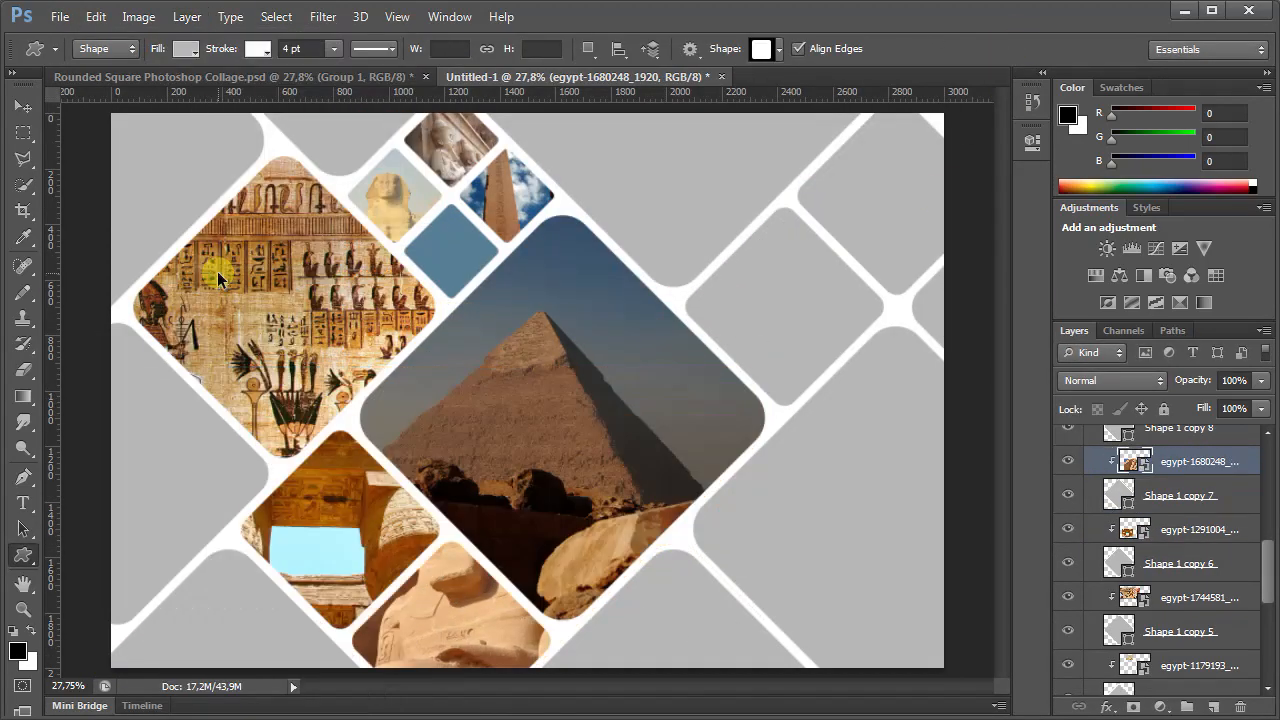
- Shrink the stone statue photo egypt-1680248_1920 so the statue's head and body fit inside its square
left_click(96, 17)
left_click_drag(768, 438, 622, 528)
left_click(1008, 48)
- Place the relief photo egypt-1886350 above Shape 1 copy 8, moved over that large square, and clip it to the shape
left_click_drag(1264, 540, 1264, 520)
left_click(1180, 518)
left_click(59, 17)
left_click(80, 341)
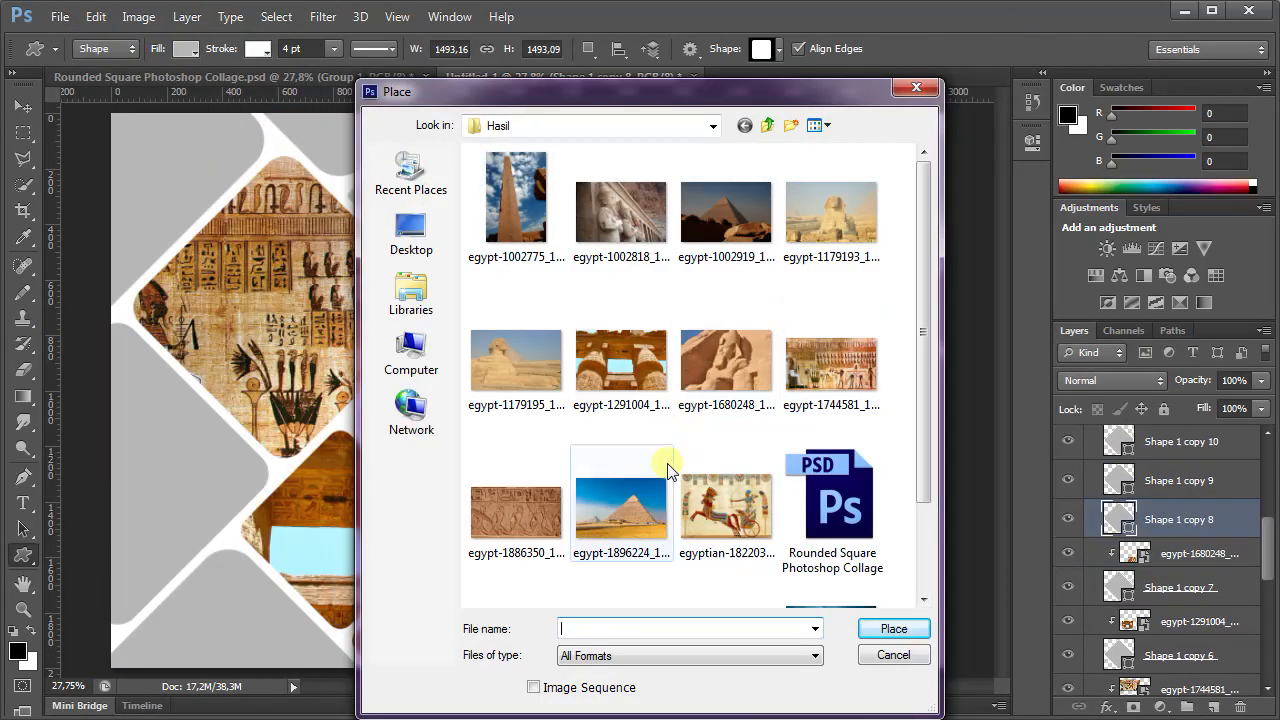
double_click(523, 500)
left_click_drag(708, 395, 829, 223)
left_click(1008, 48)
left_click(187, 17)
left_click(222, 275)
- Fill Shape 1 copy 9 and Shape 1 copy 10 with the recently used grayish blue
left_click(1180, 482)
left_click(186, 49)
left_click(88, 143)
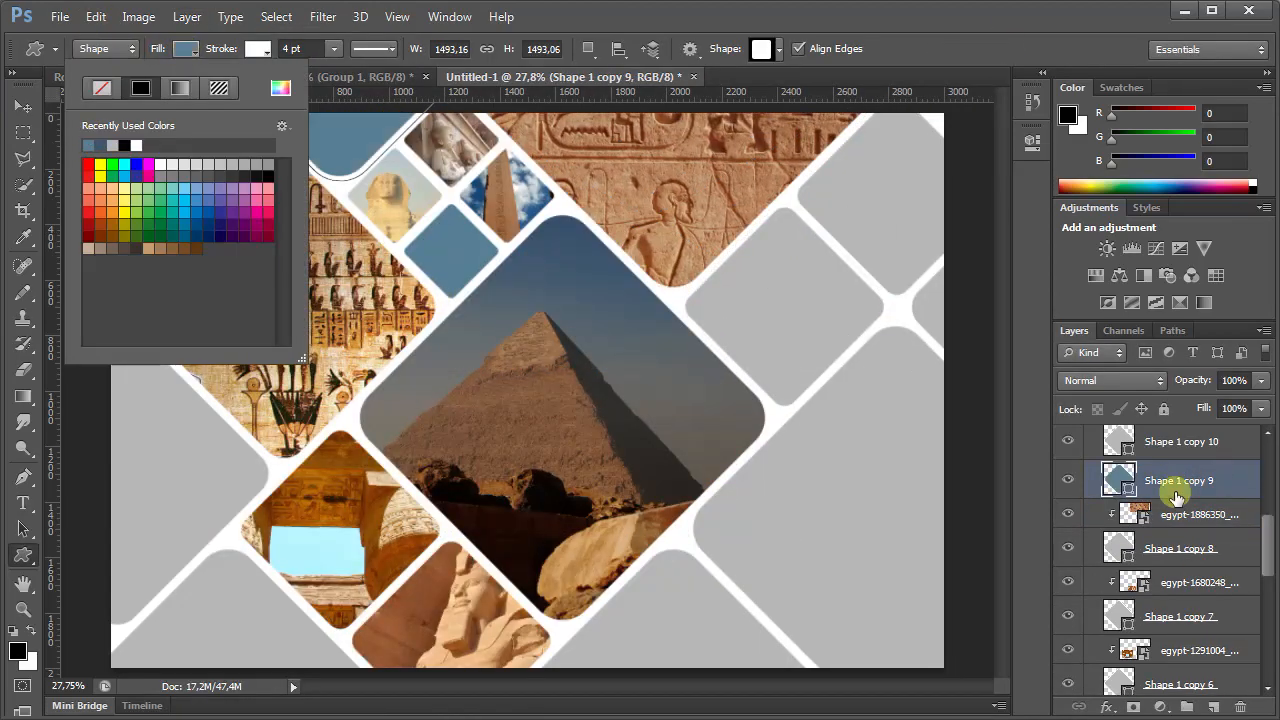
scroll(1174, 489, "up", 1)
left_click(1178, 490)
left_click(186, 49)
left_click(160, 142)
- Place the photo egypt-1896224_1920 above Shape 1 copy 15, moved over the lower-left square, and clip it to the shape
left_click(59, 17)
left_click(80, 341)
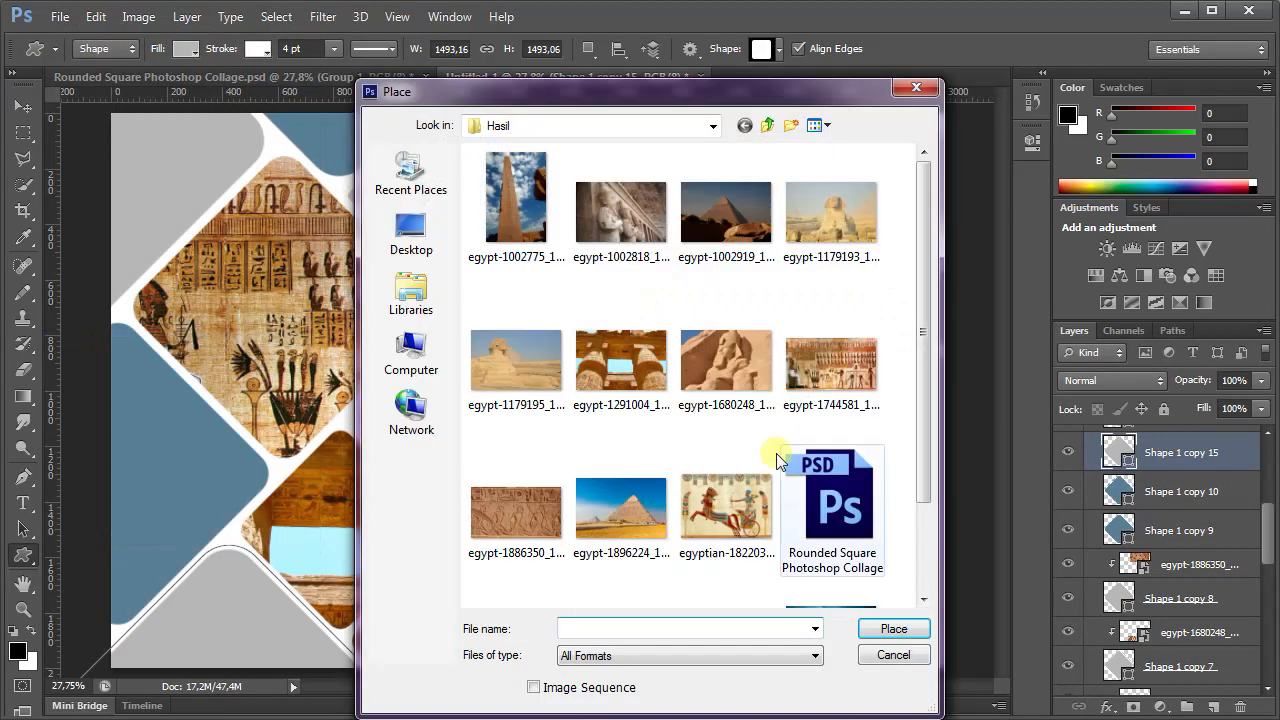
double_click(549, 520)
left_click_drag(520, 460, 278, 645)
left_click(1008, 48)
left_click(187, 17)
left_click(222, 275)
- Scale the blue-sky pyramid photo egypt-1896224_1920 to about 66% so the pyramid fits inside the lower-left square
key("ctrl+t")
left_click_drag(551, 403, 358, 498)
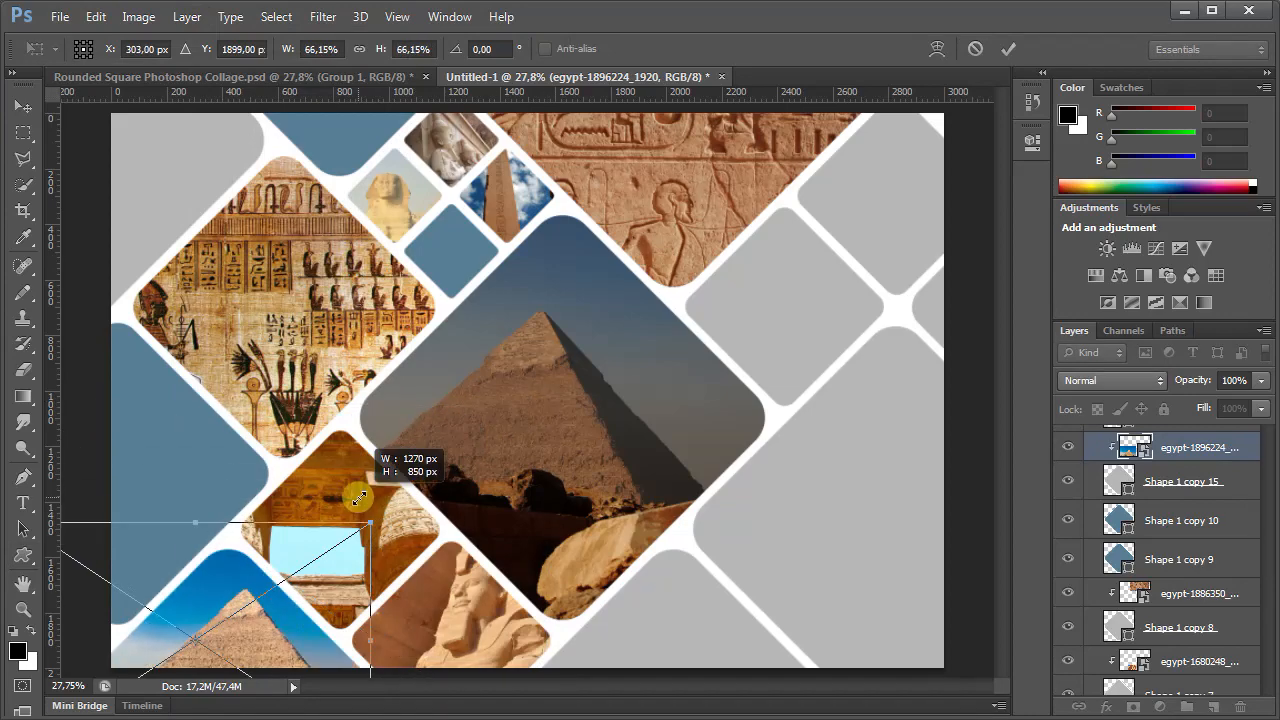
left_click(1008, 48)
- Place the photo sphinx-507301_1280 directly above Shape 1 copy 16 and clip it to the upper-left square
scroll(1170, 508, "up", 1)
left_click(1176, 506)
left_click(59, 17)
left_click(95, 341)
double_click(541, 553)
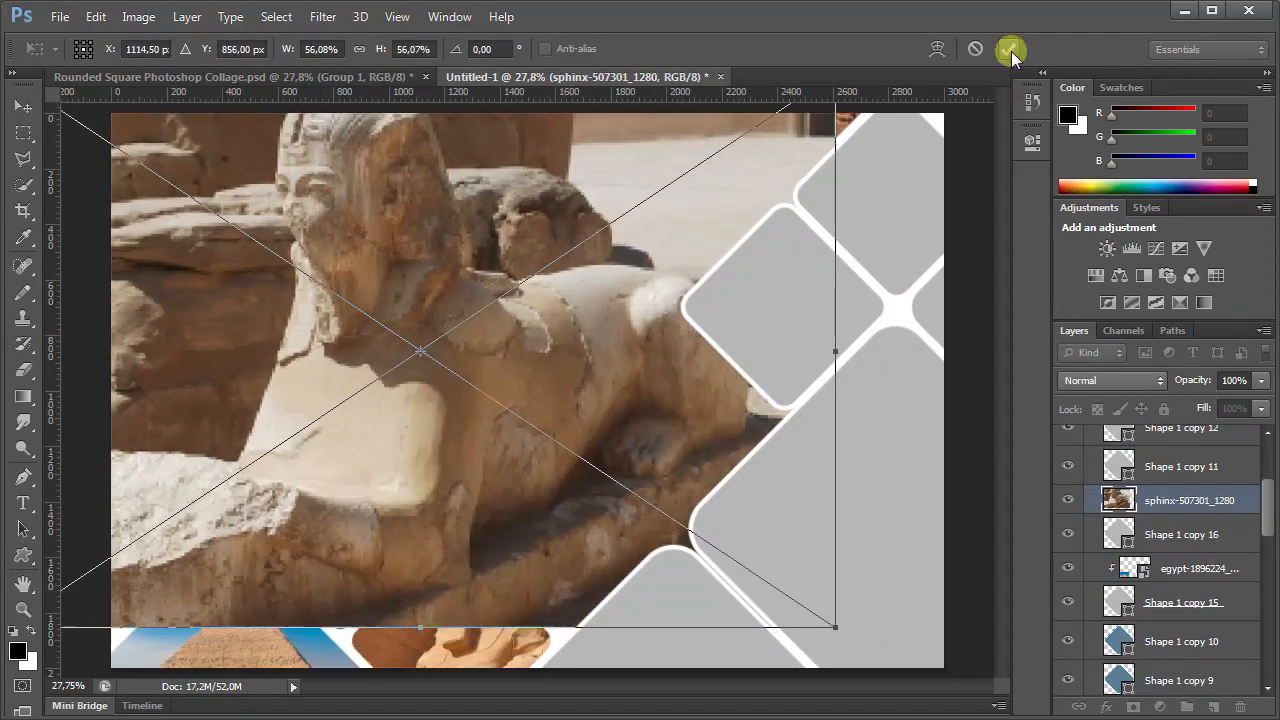
left_click(1008, 48)
left_click(187, 17)
left_click(222, 275)
- Shrink the photo sphinx-507301_1280 so the sphinx's head sits inside the upper-left square
left_click(97, 17)
left_click(175, 360)
left_click_drag(703, 537, 414, 285)
left_click(1049, 48)
- Fill Shape 1 copy 11, the large square at the canvas's lower edge, with the recently used grayish blue
scroll(1231, 520, "up", 1)
left_click(1176, 537)
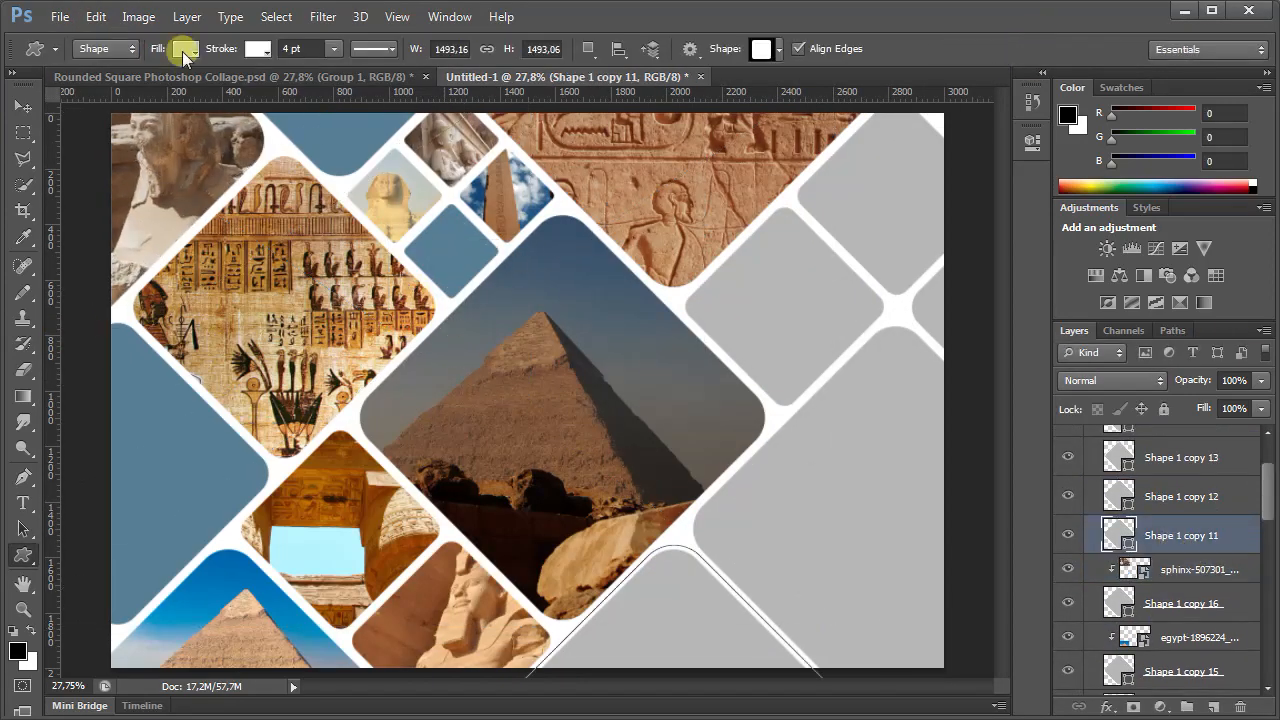
left_click(186, 50)
left_click(160, 142)
- Place the photo egyptian-1822038_1280 above Shape 1 copy 12, moved over that large square, and clip it to the shape
left_click(1171, 500)
left_click(59, 17)
left_click(95, 341)
left_click_drag(921, 334, 921, 428)
left_click_drag(773, 94, 743, 121)
double_click(713, 424)
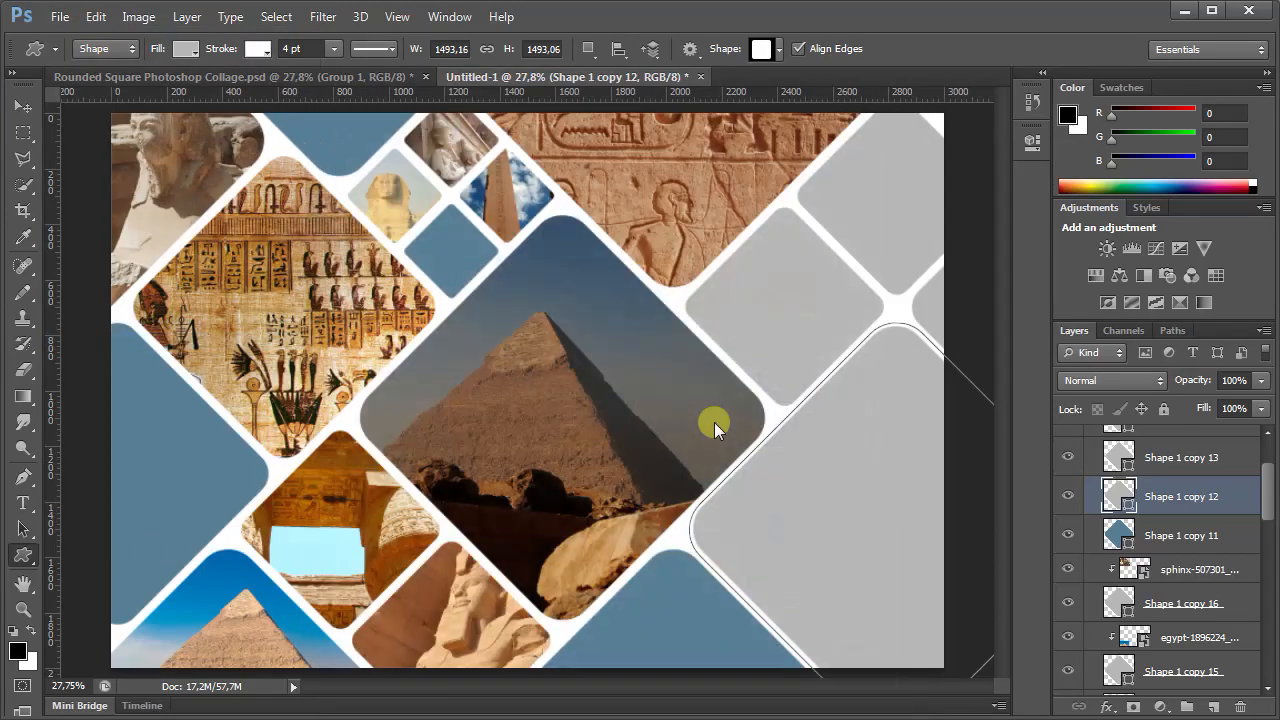
left_click_drag(790, 468, 930, 507)
left_click(1008, 48)
left_click(178, 18)
left_click(222, 275)
- Shrink the chariot painting egyptian-1822038_1280 so the archer and chariot sit inside the lower-right square
key("ctrl+t")
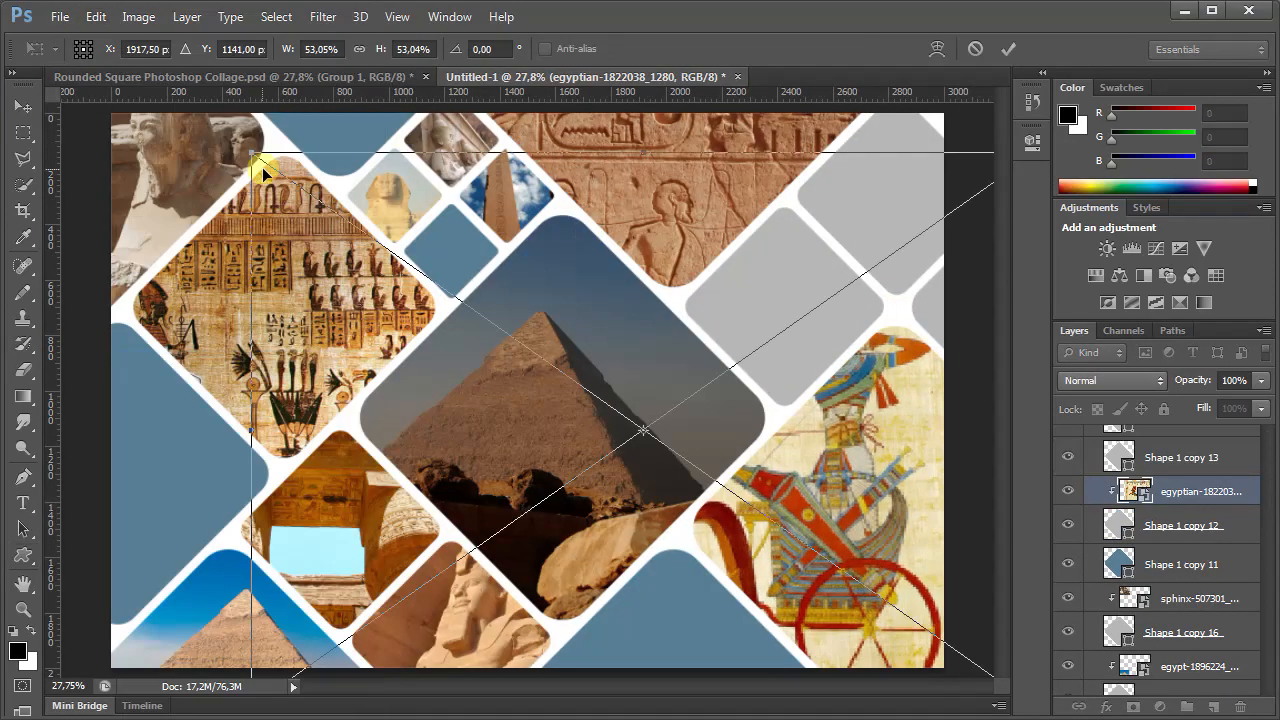
left_click_drag(257, 165, 463, 363)
left_click(1008, 48)
- Fill the square Shape 1 copy 13 with the recently used grayish blue
scroll(1160, 550, "up", 1)
left_click(1180, 523)
left_click(186, 48)
left_click(160, 142)
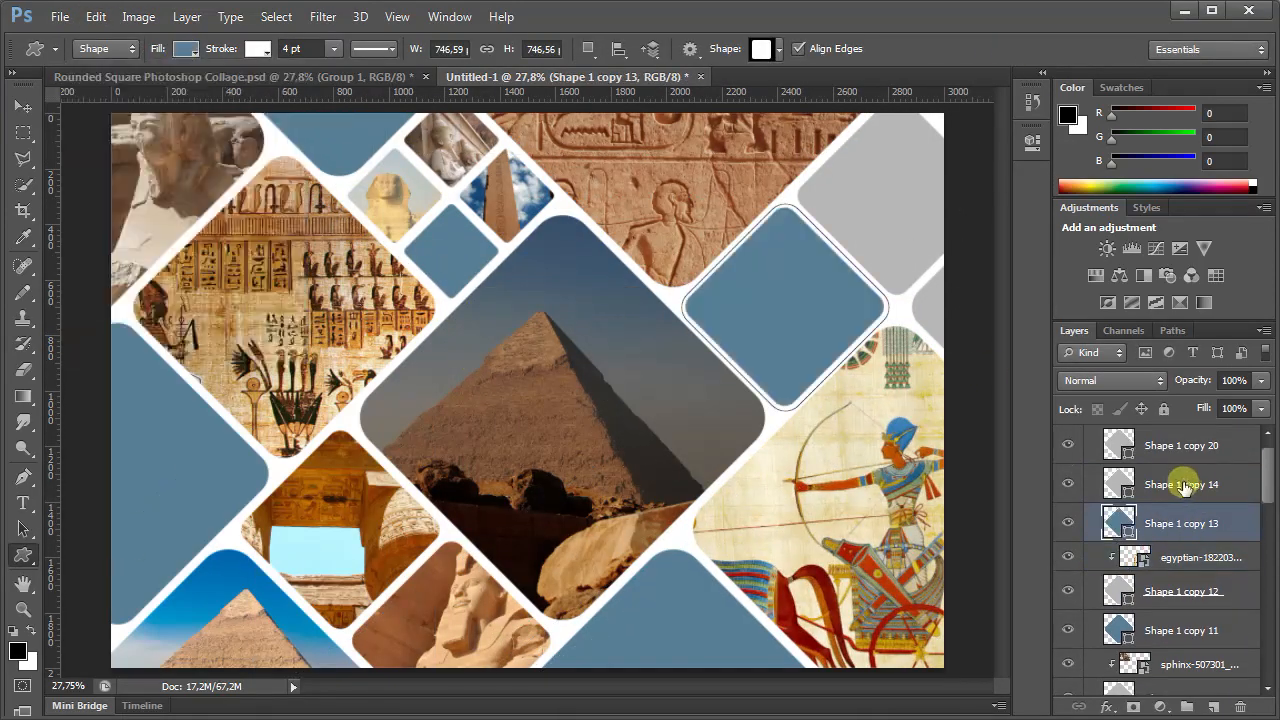
- Place the photo sphinx-1175827_1920 directly above Shape 1 copy 14 and clip it to the upper-right square
left_click(1180, 484)
left_click(60, 17)
left_click(95, 341)
double_click(586, 557)
left_click(1008, 48)
left_click(186, 17)
left_click(222, 275)
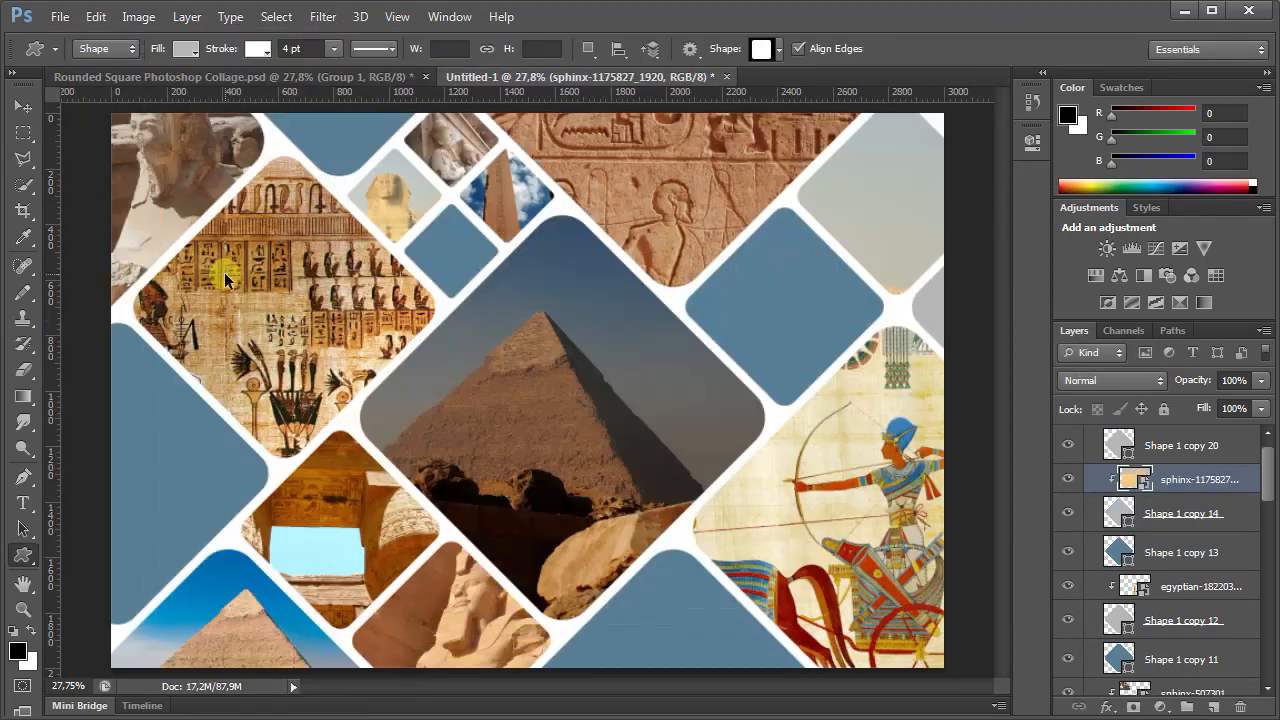
- Resize the photo sphinx-1175827_1920 so the camel rider and pyramid sit inside the upper-right square
key("ctrl+t")
left_click_drag(560, 330, 615, 387)
key("Return")
- Fill Shape 1 copy 20 at the canvas's right edge with the recently used grayish blue
scroll(1175, 537, "up", 1)
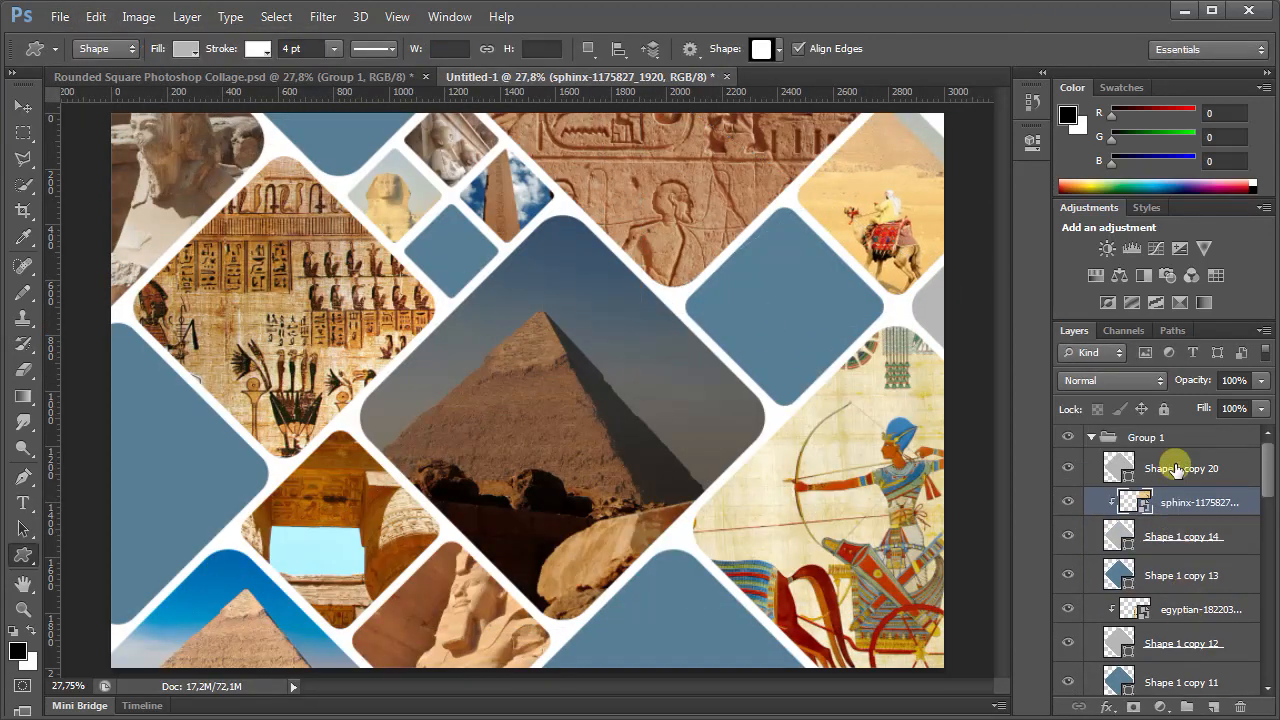
left_click(1177, 470)
left_click(186, 50)
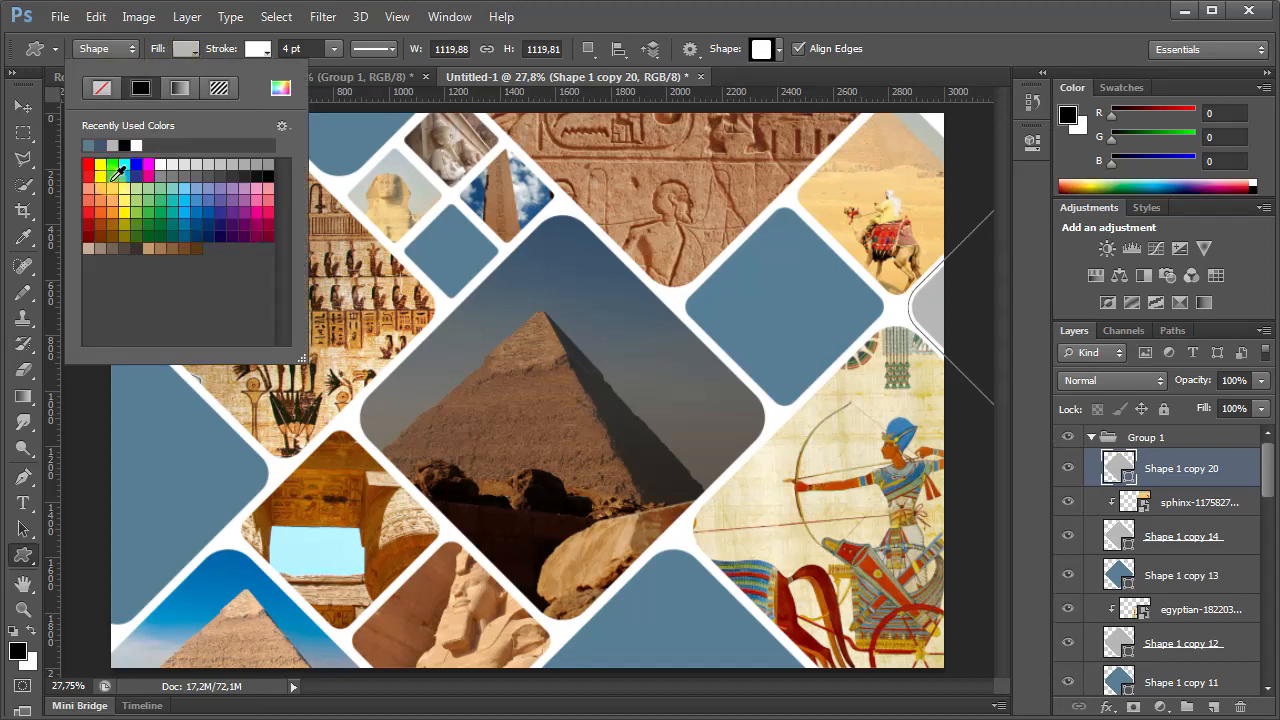
left_click(945, 22)
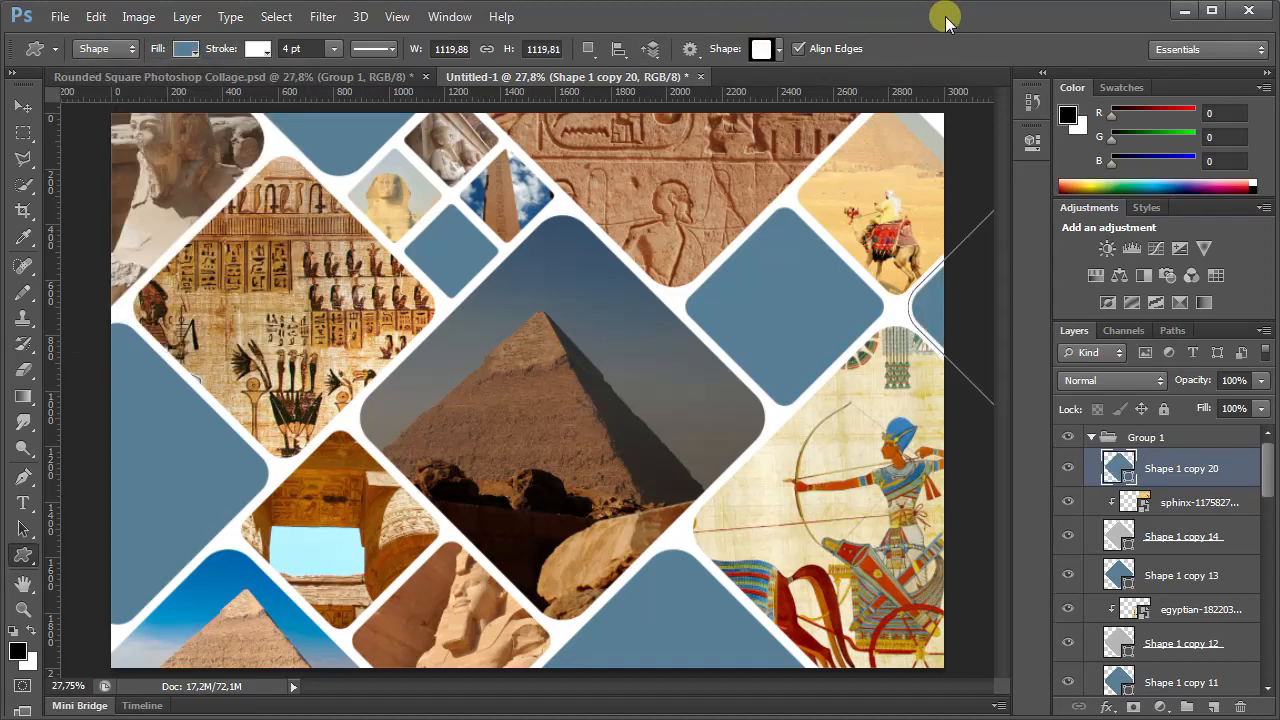
- Collapse Group 1 in the layer stack and select the Background layer
left_click(1089, 440)
left_click(1126, 462)
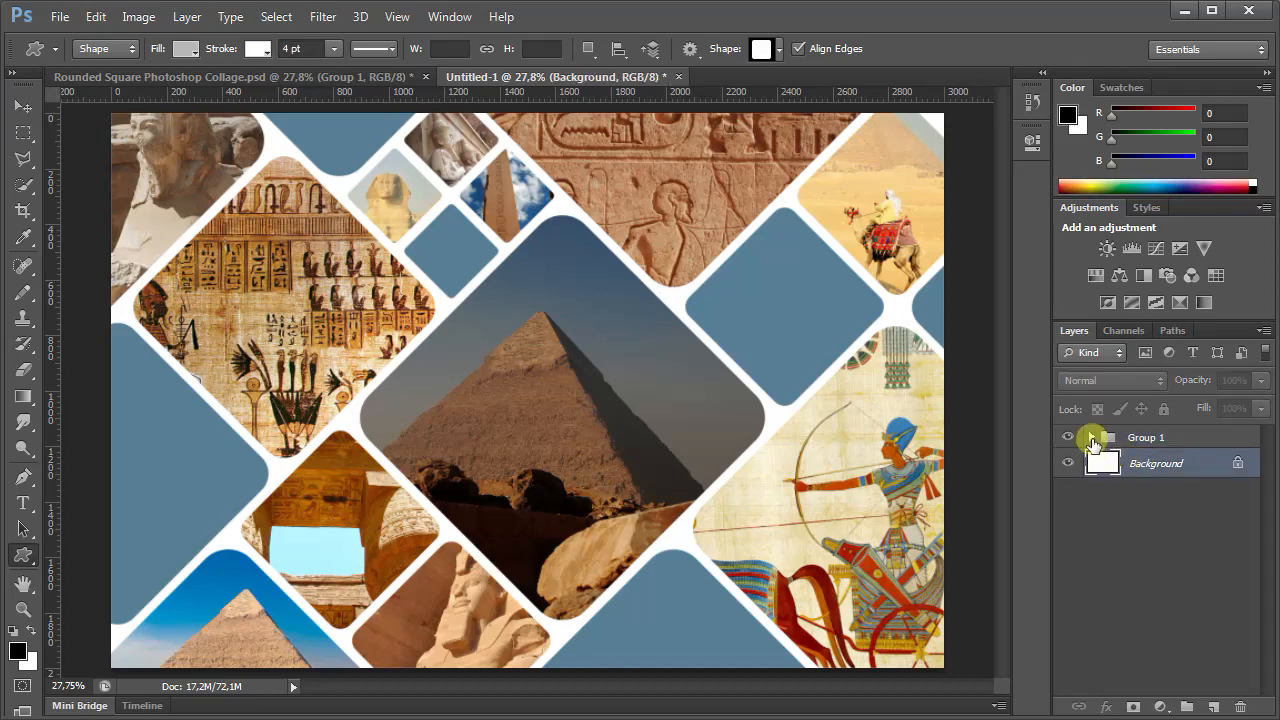
- Review Group 1's uppermost layers by hiding Shape 1 copy 20 down through Shape 1 copy 13 and showing them again, and collapse the group
left_click(1091, 438)
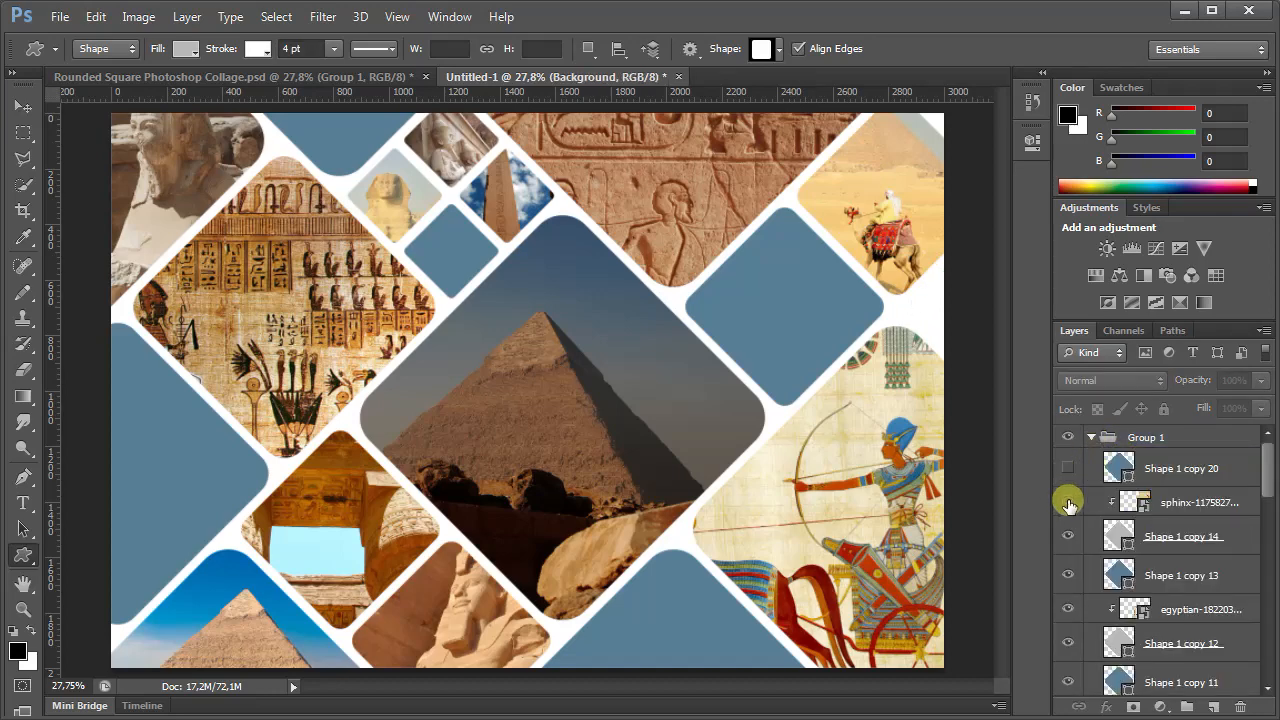
left_click(1068, 504)
left_click(1068, 536)
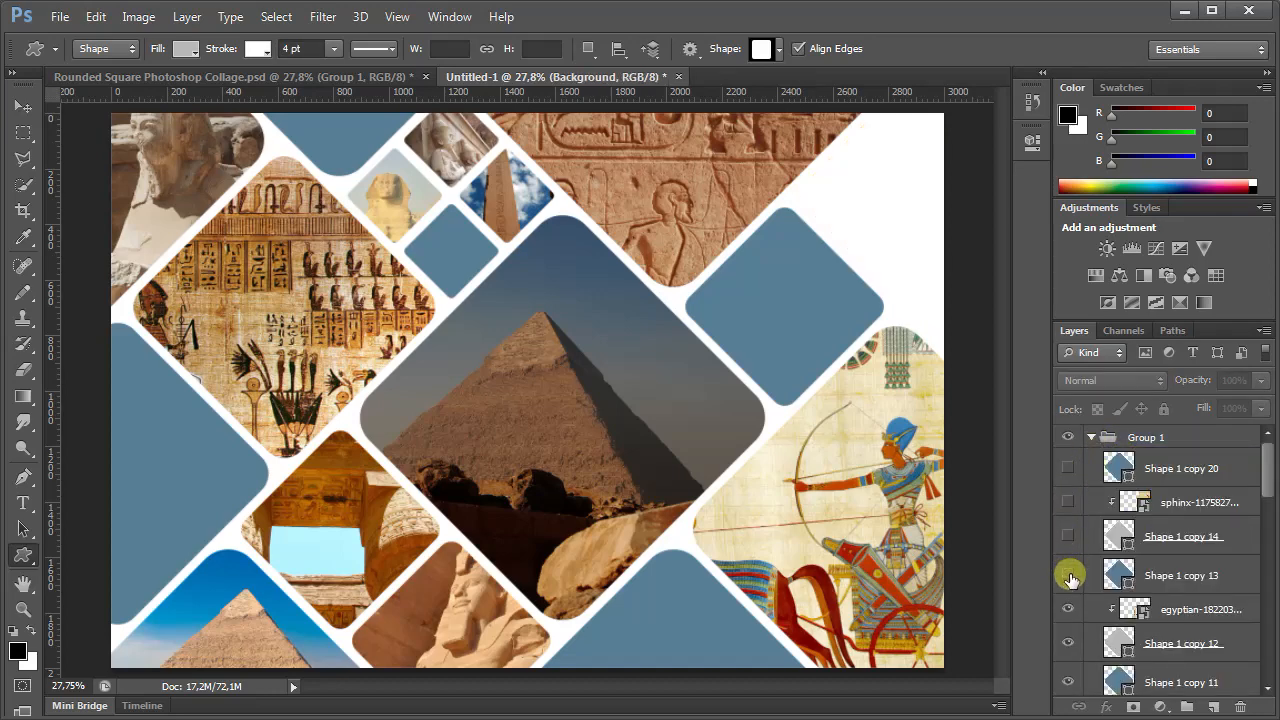
left_click(1068, 576)
left_click(1066, 571)
left_click_drag(1068, 520, 1092, 455)
left_click(1092, 438)
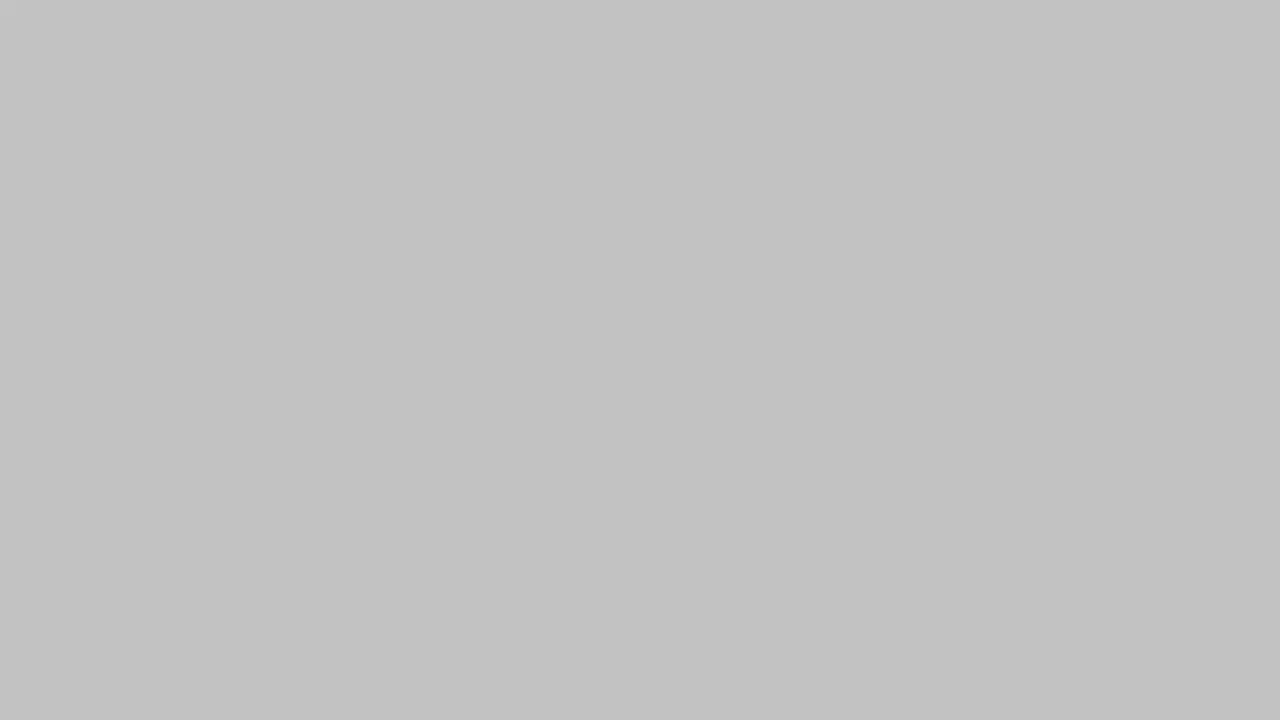